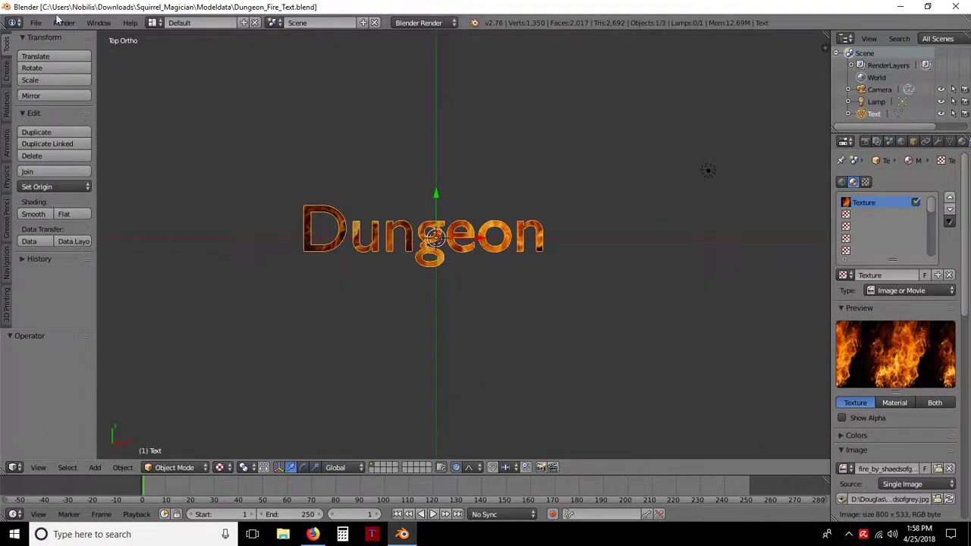
Step: Look over the finished fire-textured Dungeon text, view the fire image's DeviantArt page in Firefox, and return to Blender
left_click(35, 23)
mouse_move(64, 60)
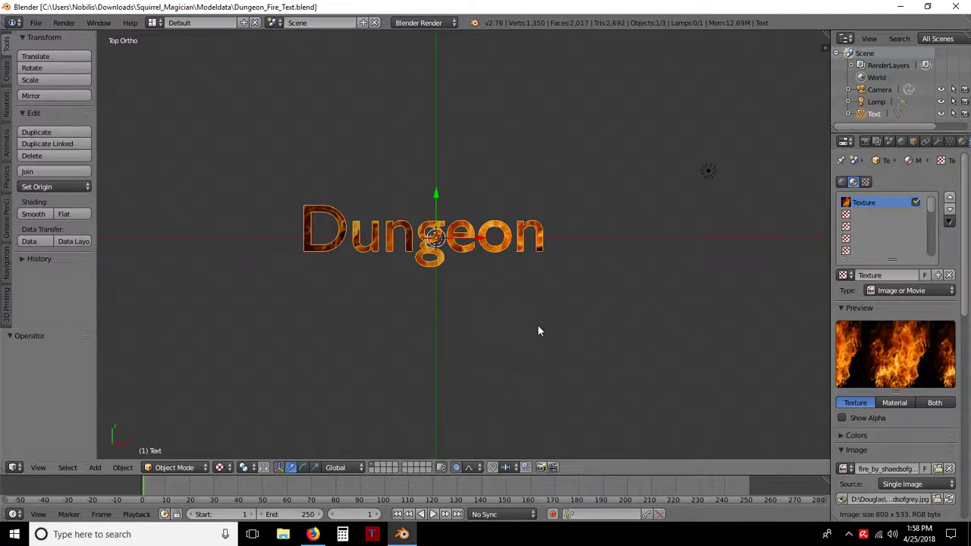
middle_click_drag(549, 342, 404, 368)
key("KP_7")
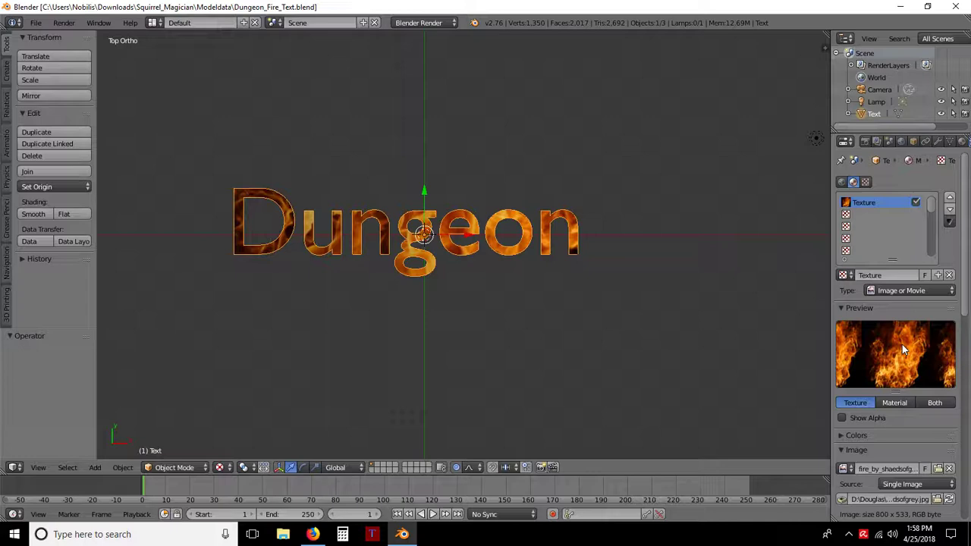
left_click(313, 534)
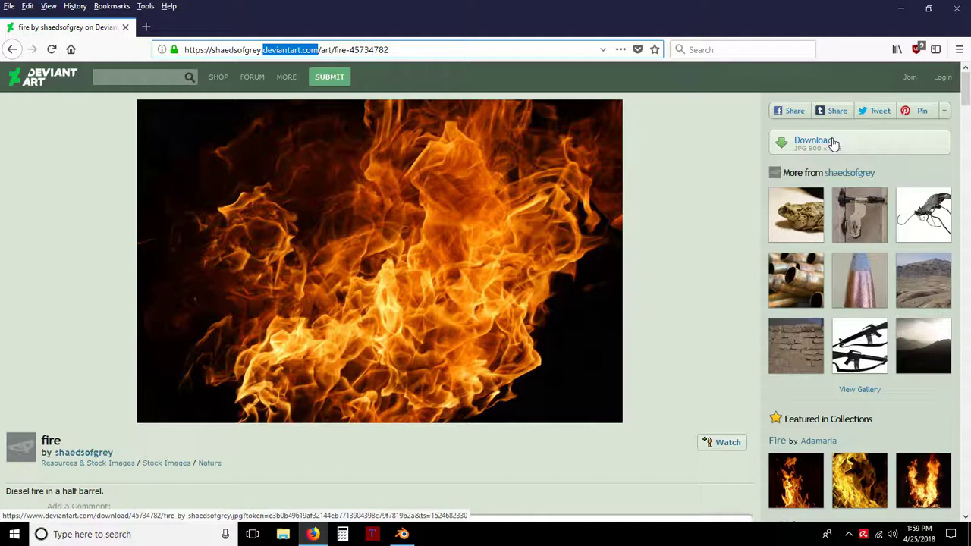
left_click(404, 534)
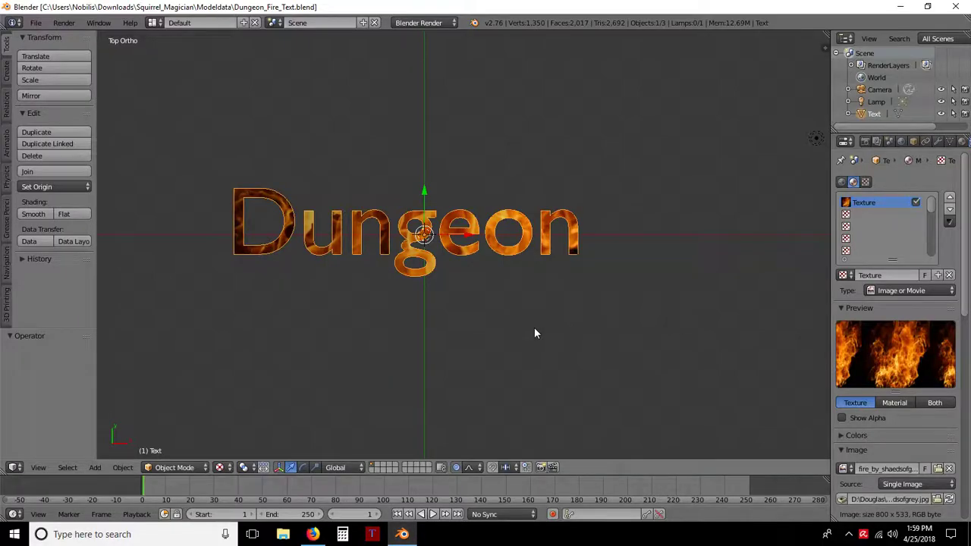
Step: Start a new scene from the start-up file and delete the default cube
left_click(35, 22)
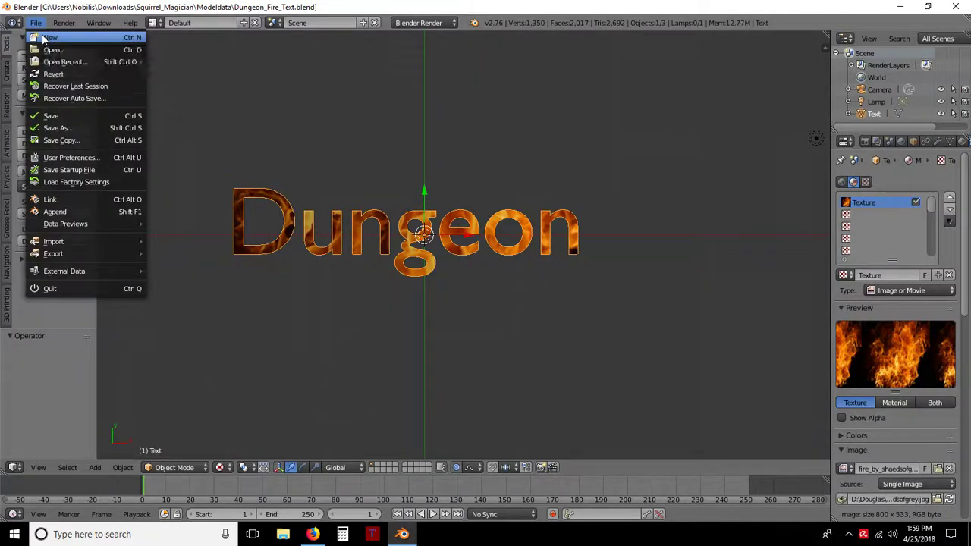
left_click(46, 38)
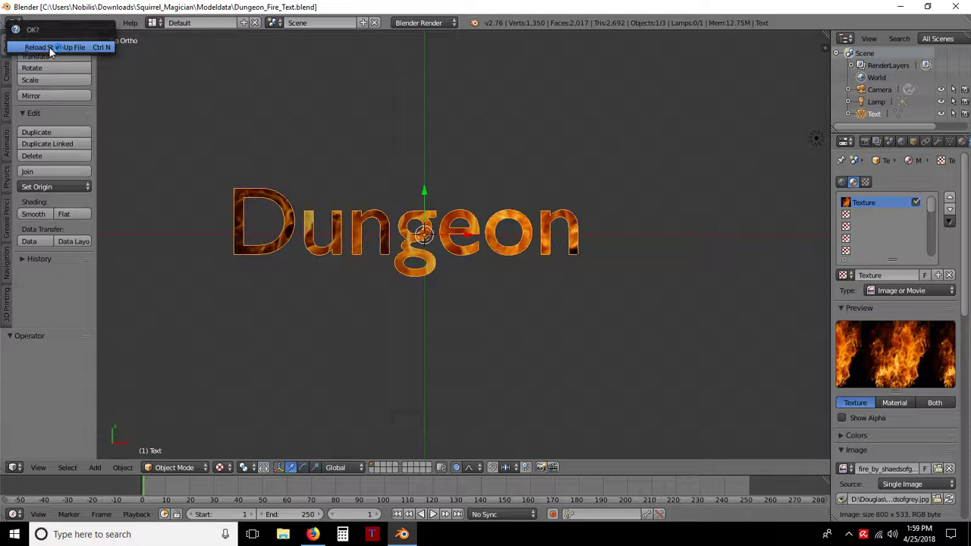
left_click(49, 46)
key("x")
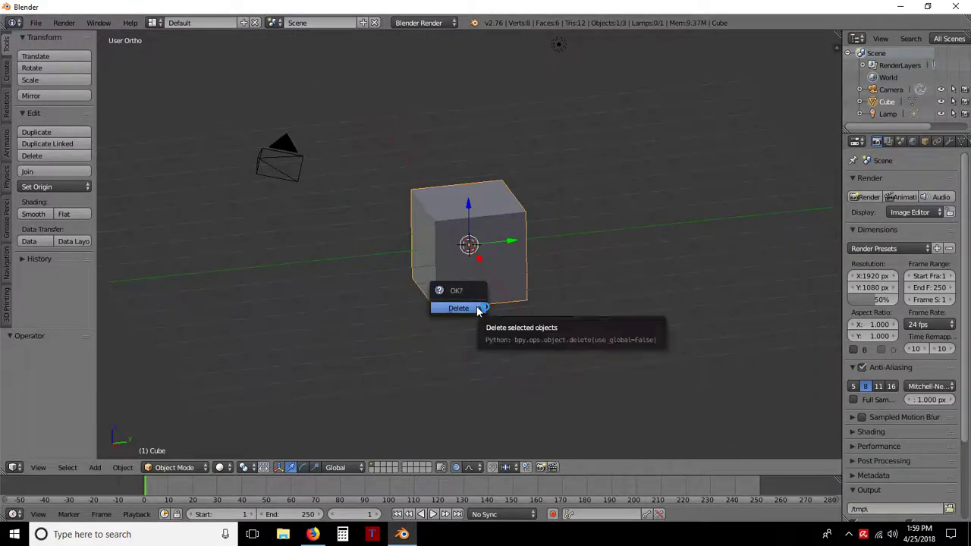
left_click(459, 308)
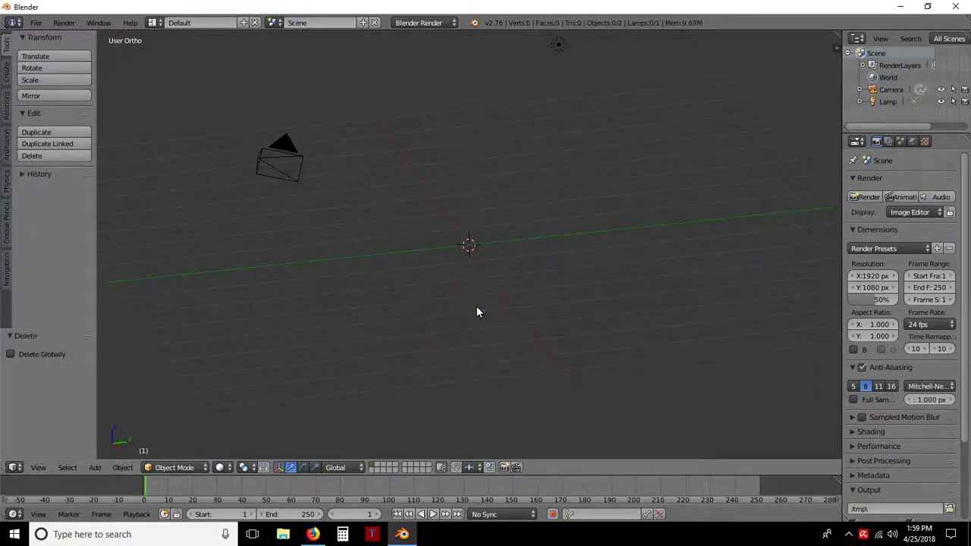
Step: Set the viewport to the top view in orthographic projection
key("KP_7")
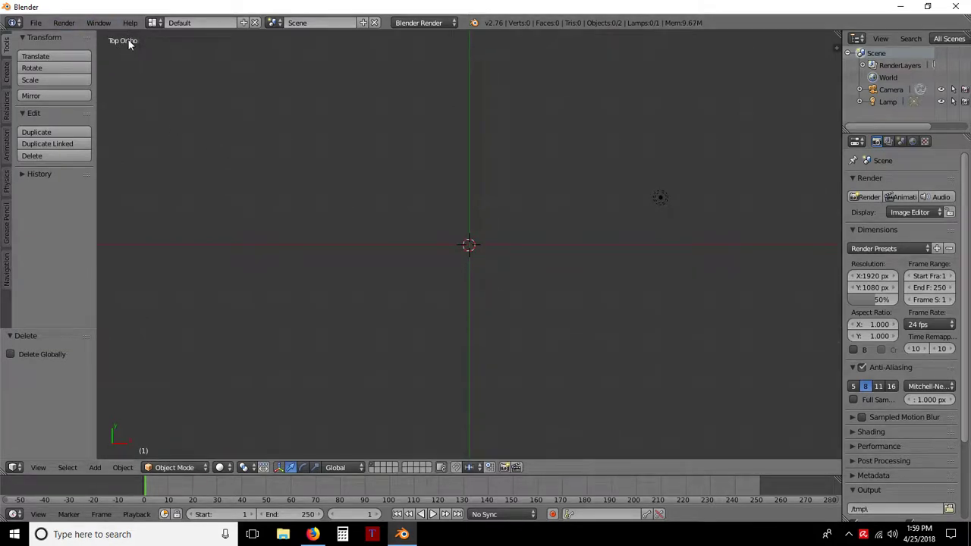
key("KP_5")
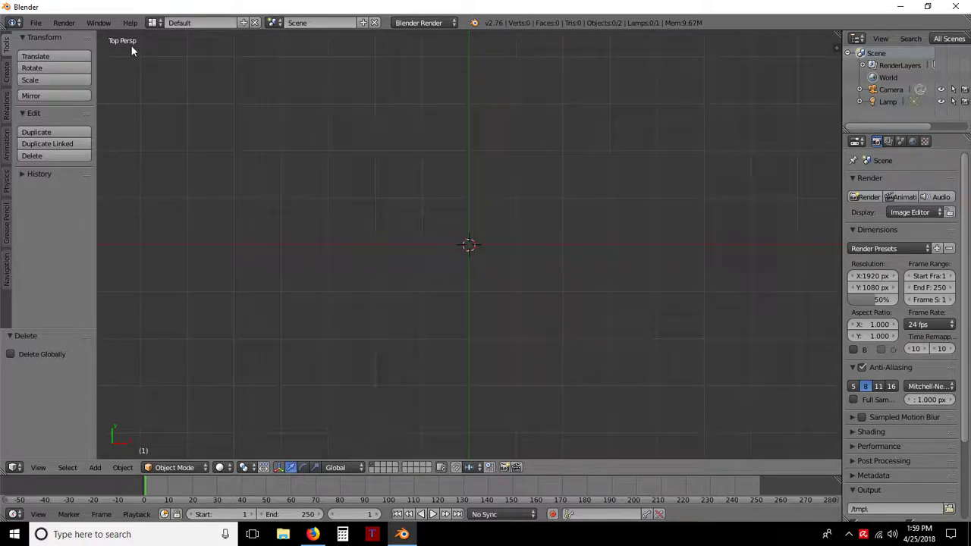
key("KP_5")
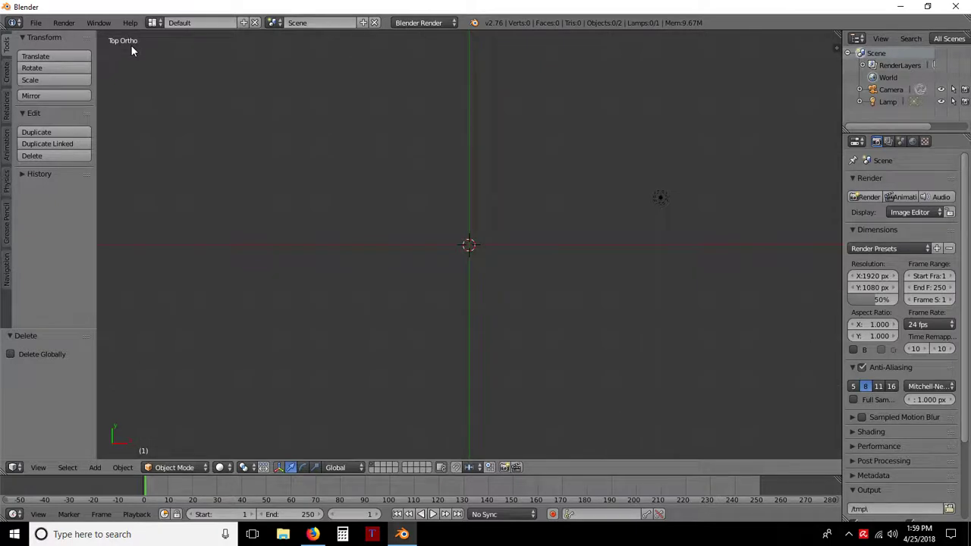
key("KP_5")
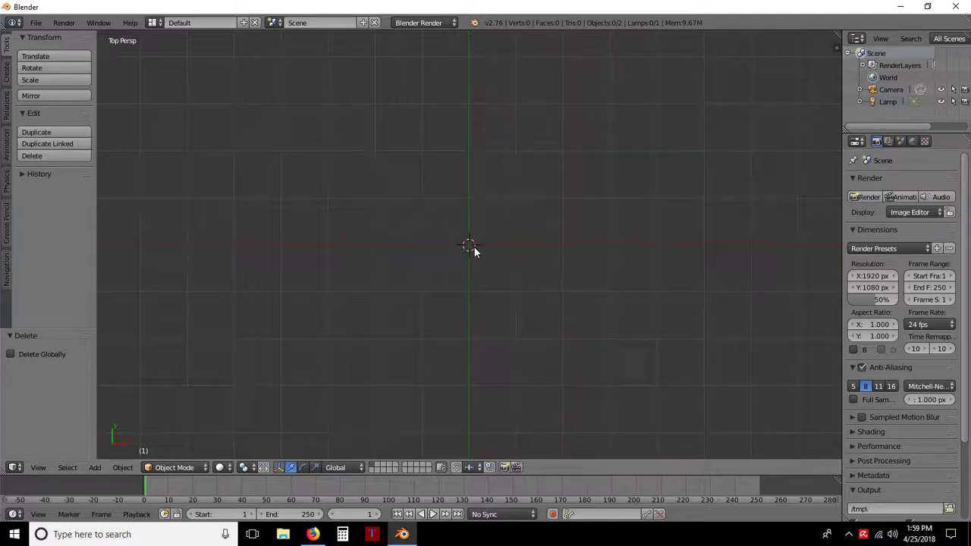
key("KP_5")
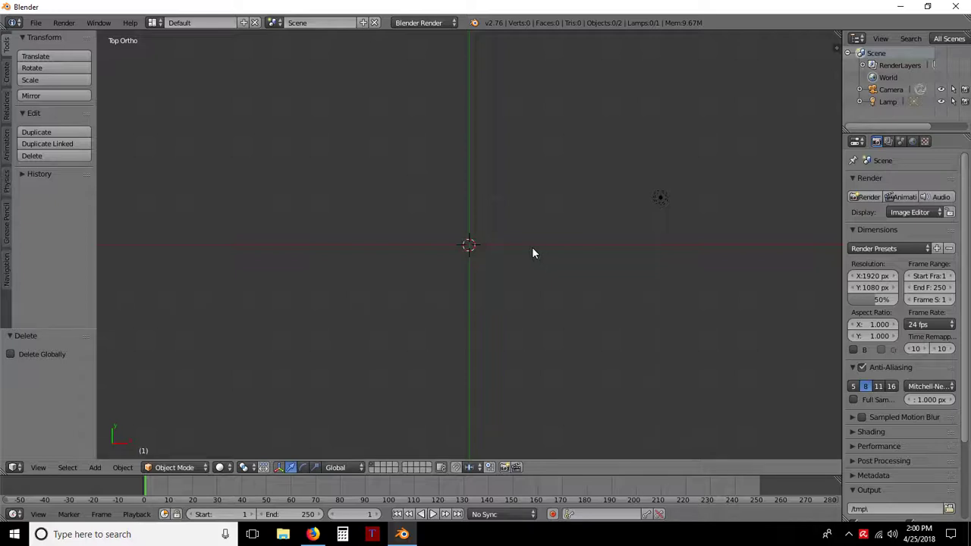
Step: Add a text object at the scene origin
left_click(95, 468)
key("shift+a")
mouse_move(580, 272)
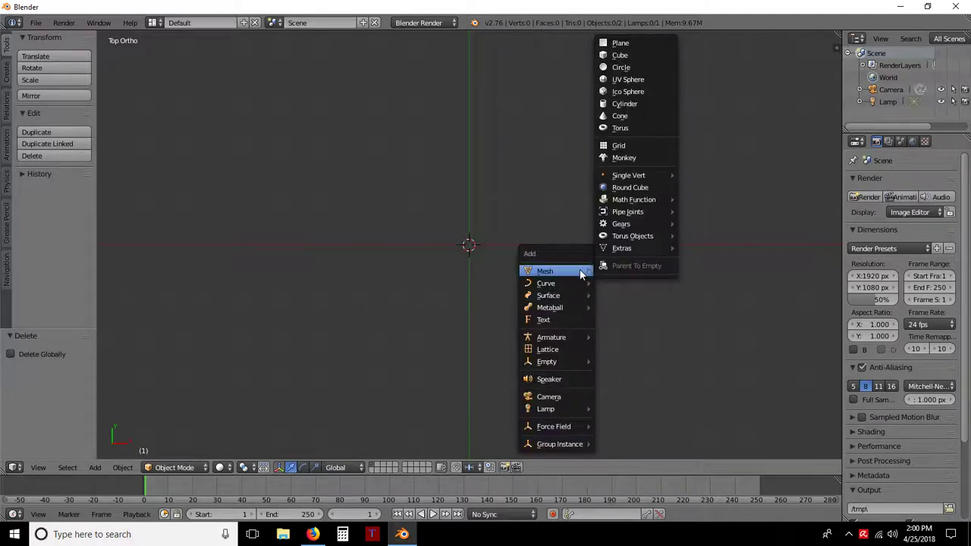
left_click(565, 319)
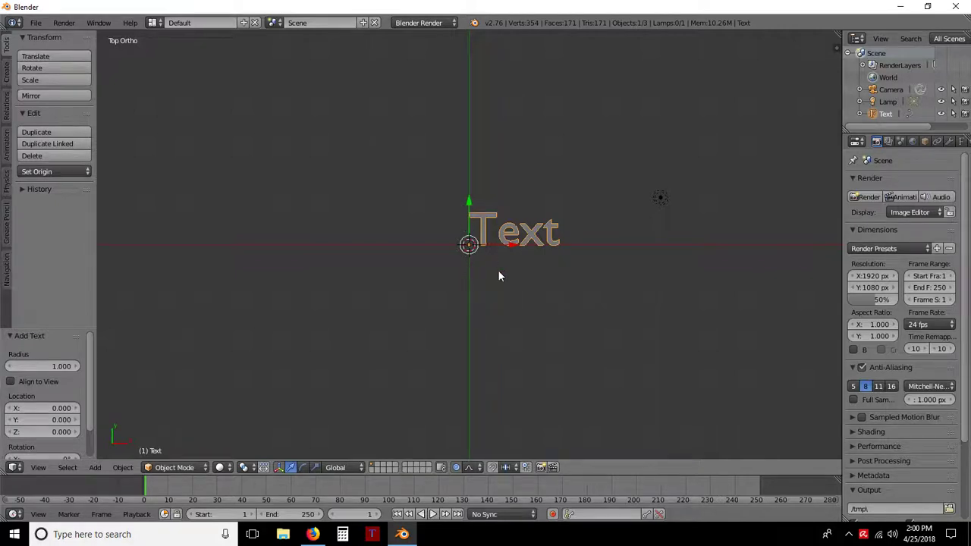
Step: Enter Edit Mode on the text object and replace its default wording with "Signs"
middle_click_drag(667, 353, 622, 221)
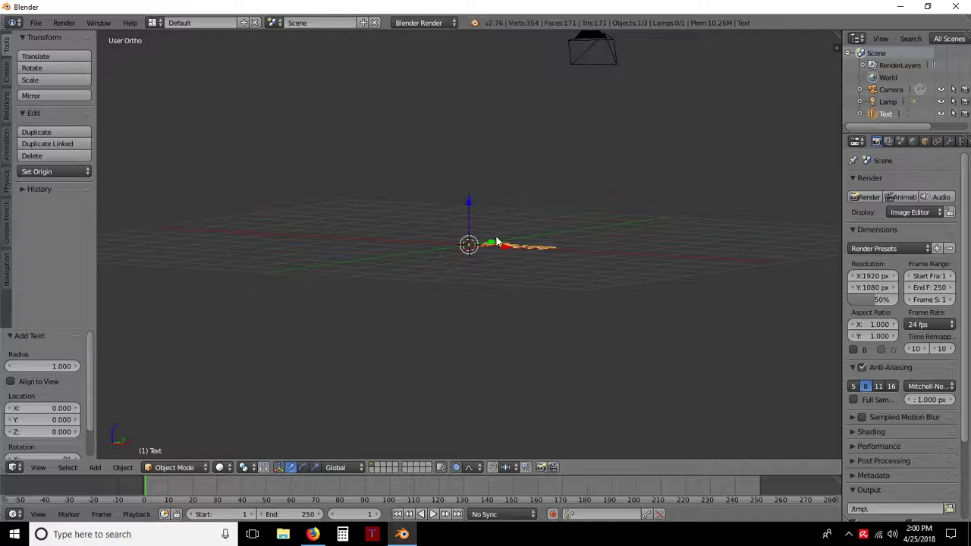
middle_click_drag(507, 256, 627, 283)
key("KP_7")
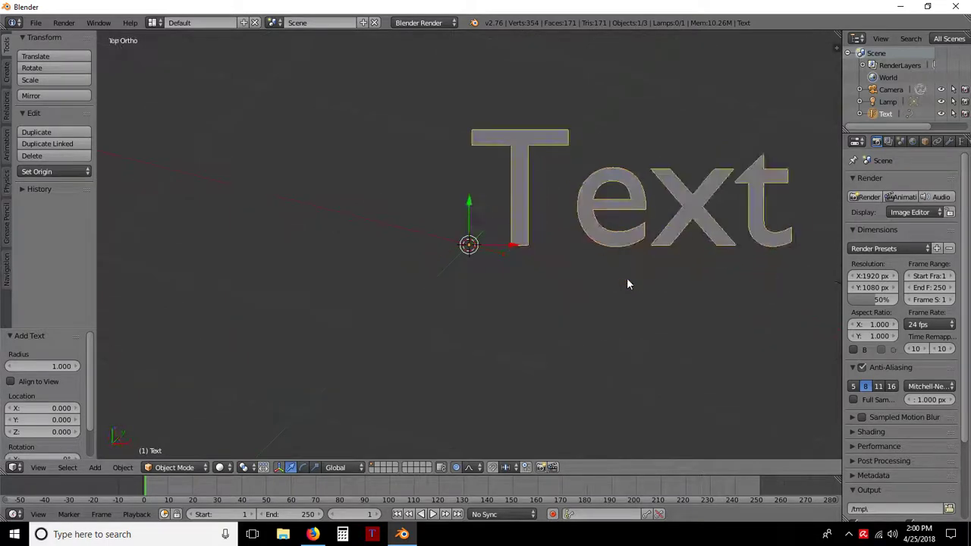
left_click(174, 467)
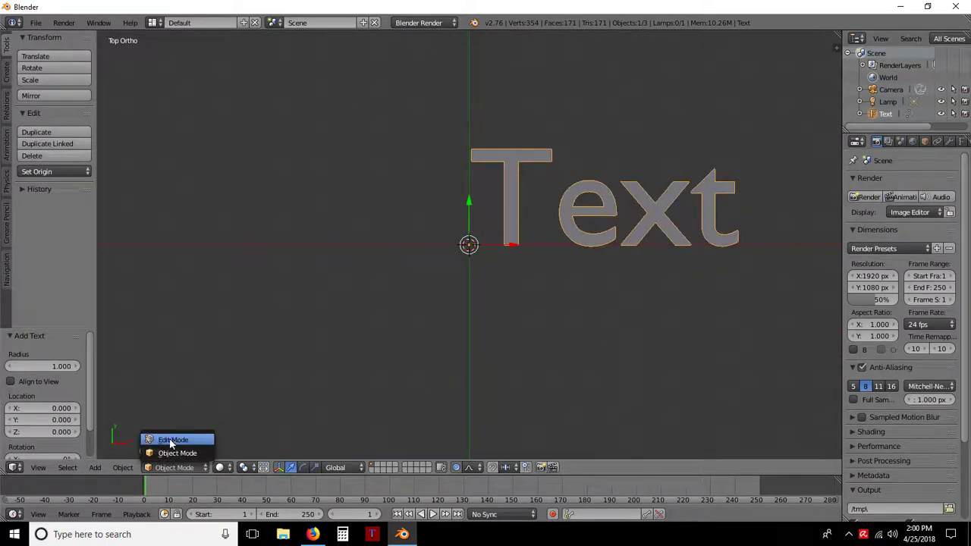
left_click(172, 439)
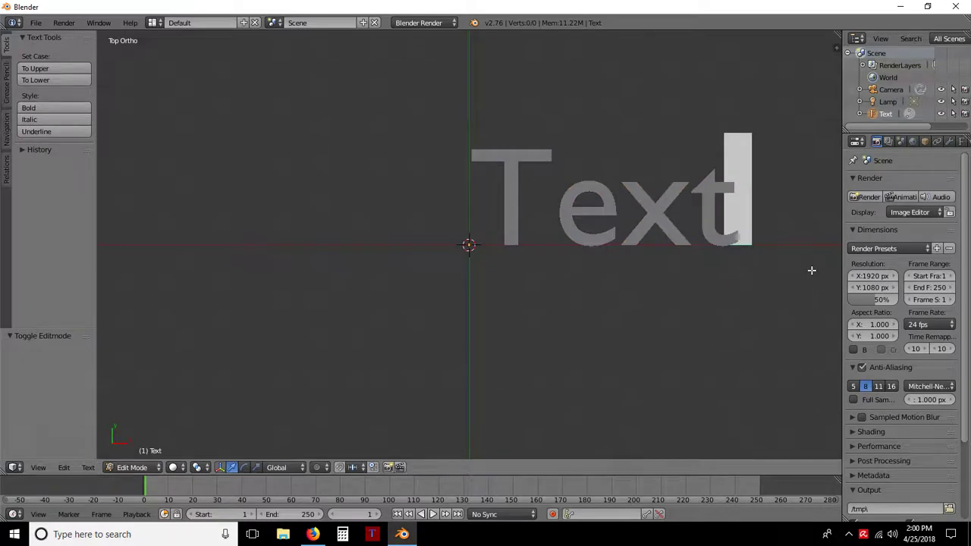
key("BackSpace")
key("BackSpace")
key("BackSpace")
key("BackSpace")
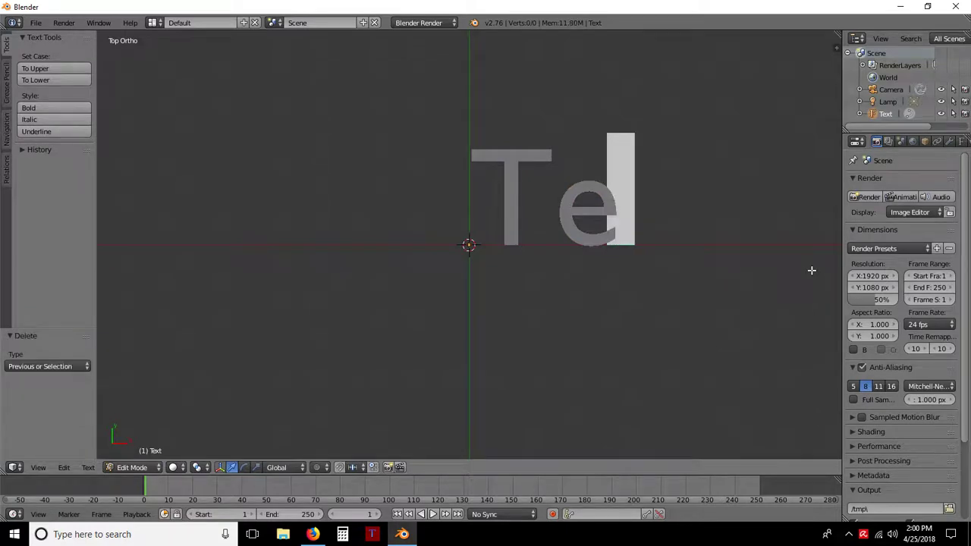
scroll(605, 256, "down", 5)
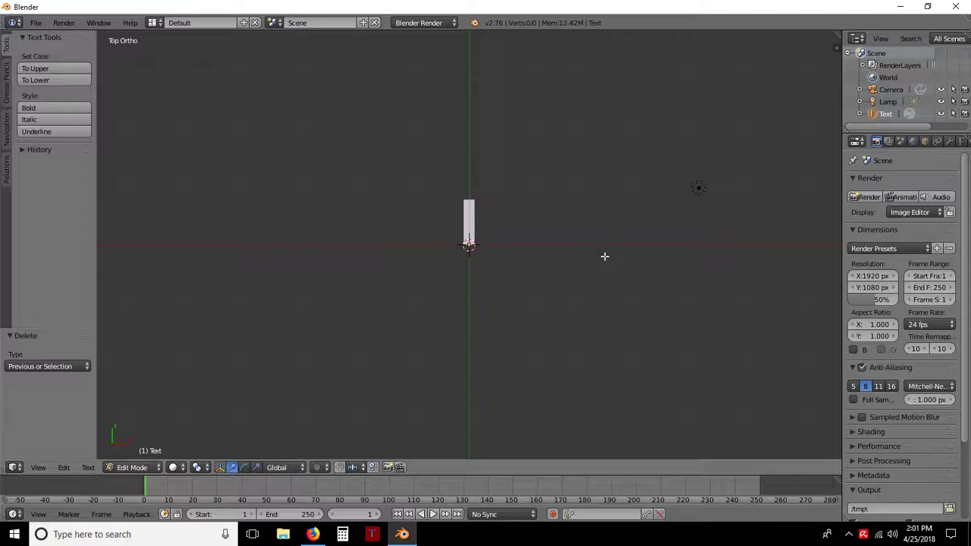
type("Signs")
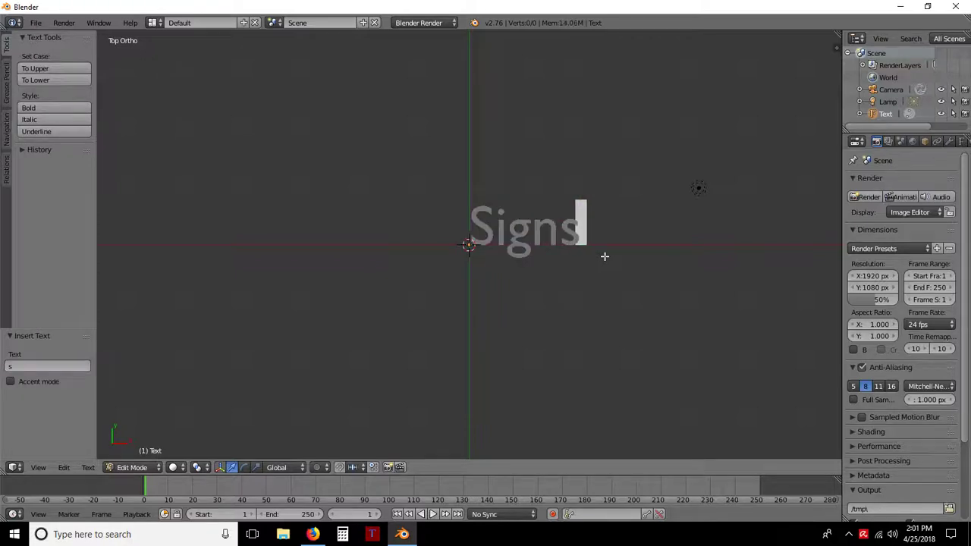
Step: Add two sample lines reading "dfag" and "rfg" below the word Signs
type(" h")
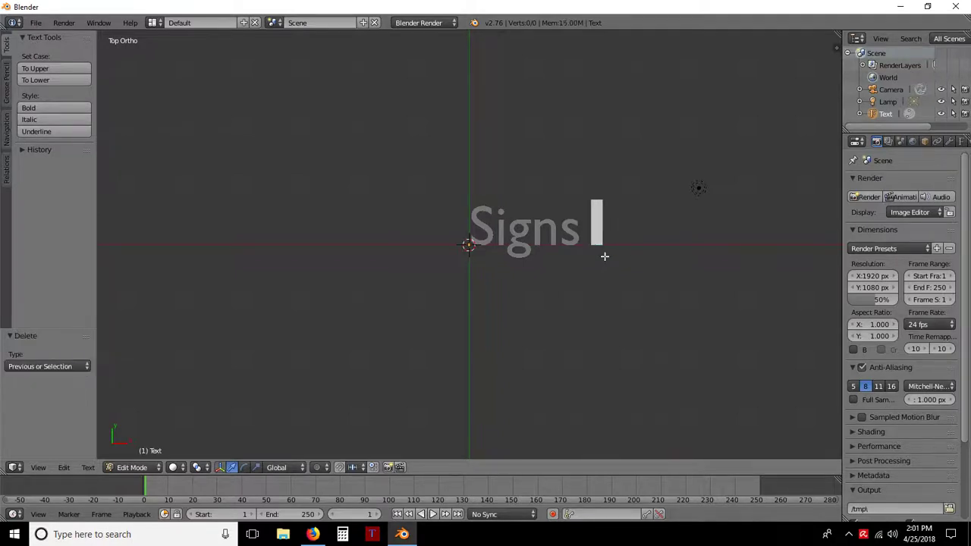
key("BackSpace")
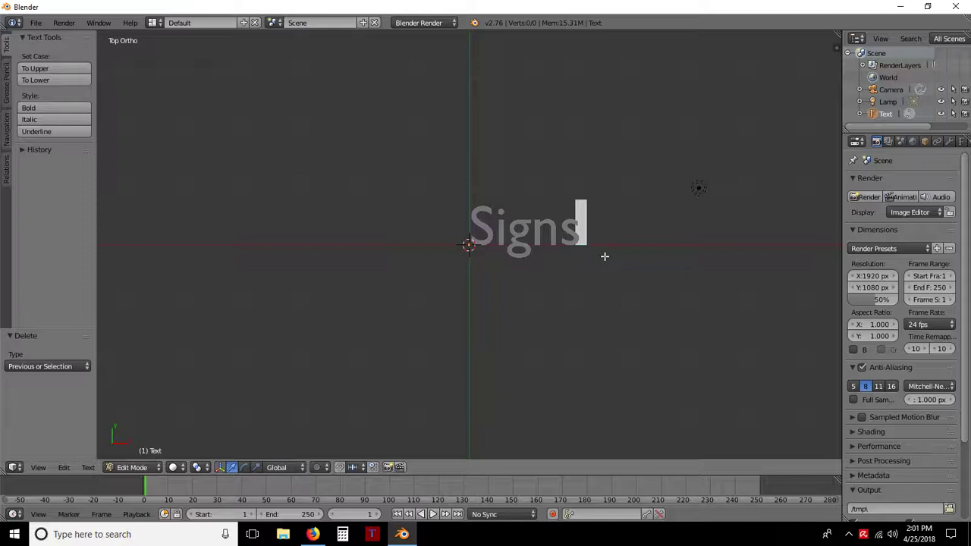
key("Return")
type("dfag")
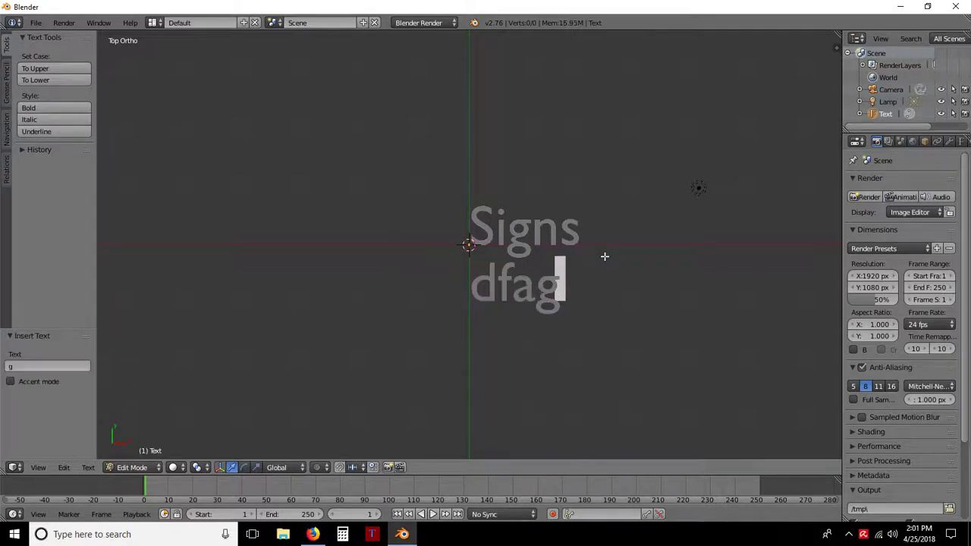
key("Return")
type("rfg")
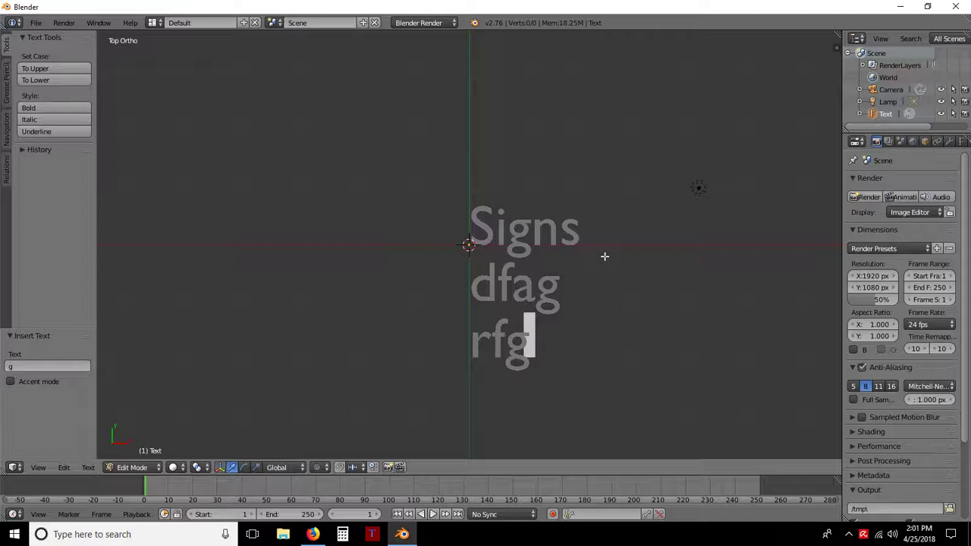
Step: Insert a leading space at the start of each of the three text lines
key("Left")
key("Left")
key("Left")
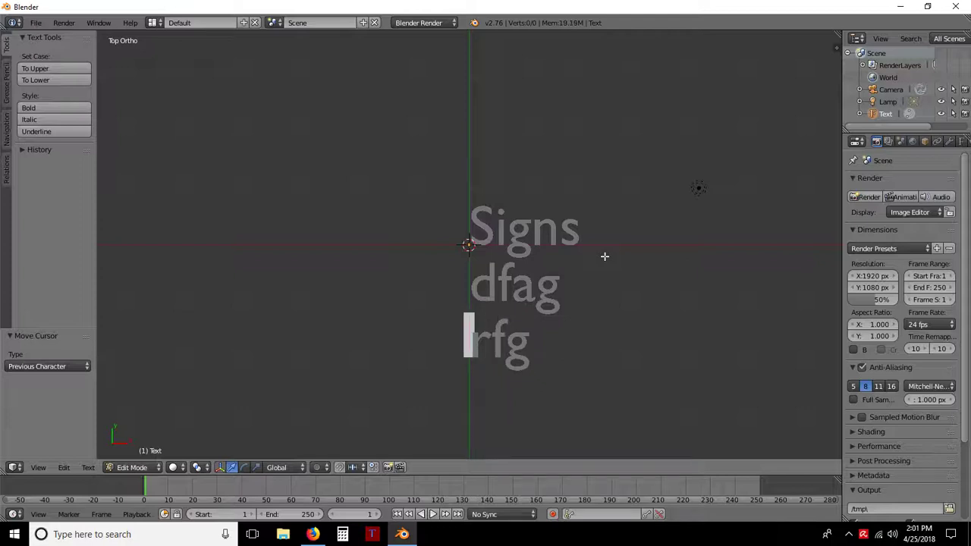
key("Up")
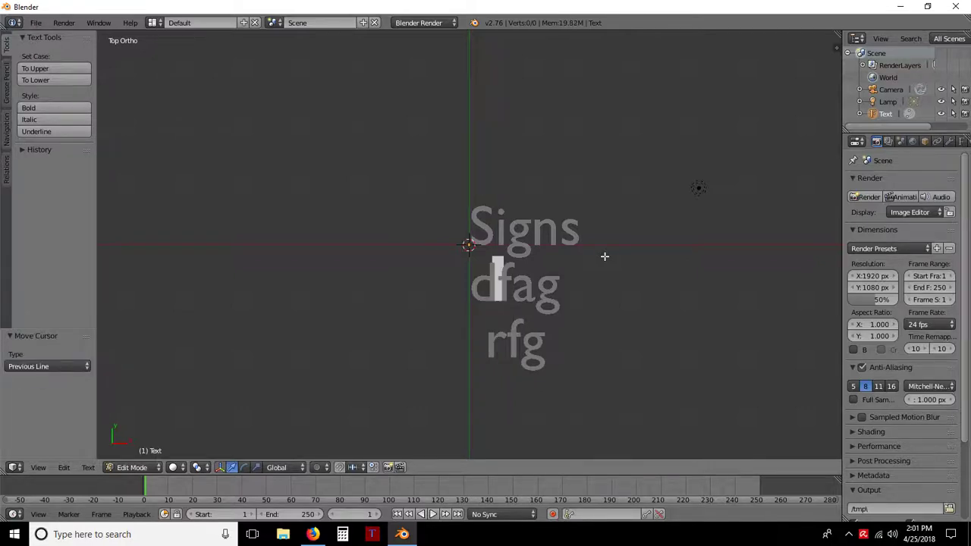
key("Left")
key("Up")
key("Left")
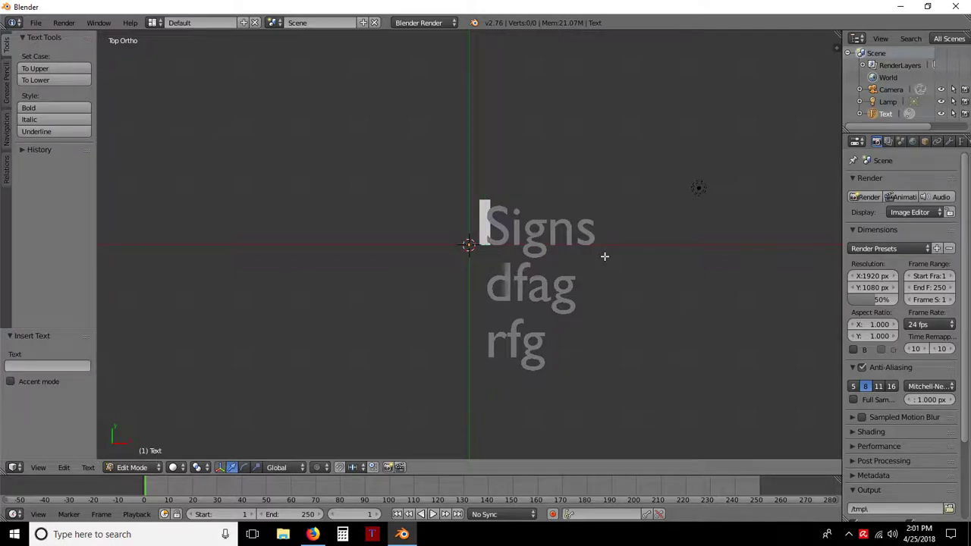
Step: Remove the leading spaces from all three text lines
key("BackSpace")
key("Down")
key("BackSpace")
key("Down")
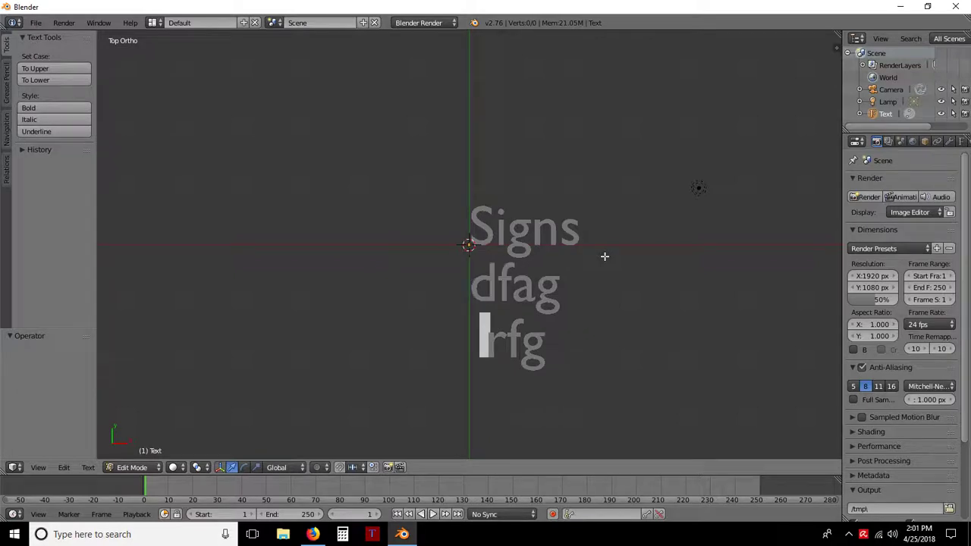
key("BackSpace")
Step: Delete the two sample lines below the word Signs
key("Right")
key("Right")
key("Right")
key("BackSpace")
key("BackSpace")
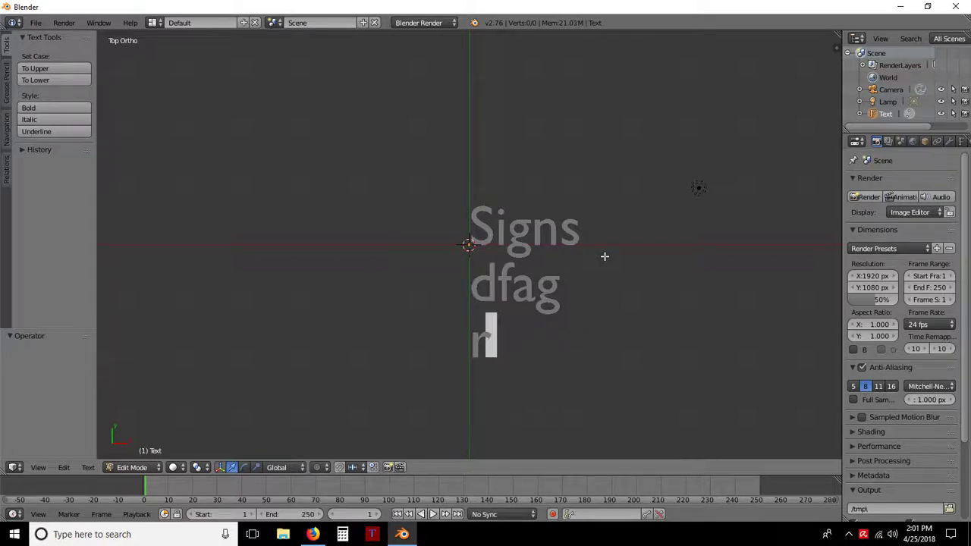
key("BackSpace")
key("BackSpace")
key("BackSpace")
key("BackSpace")
key("BackSpace")
key("BackSpace")
key("BackSpace")
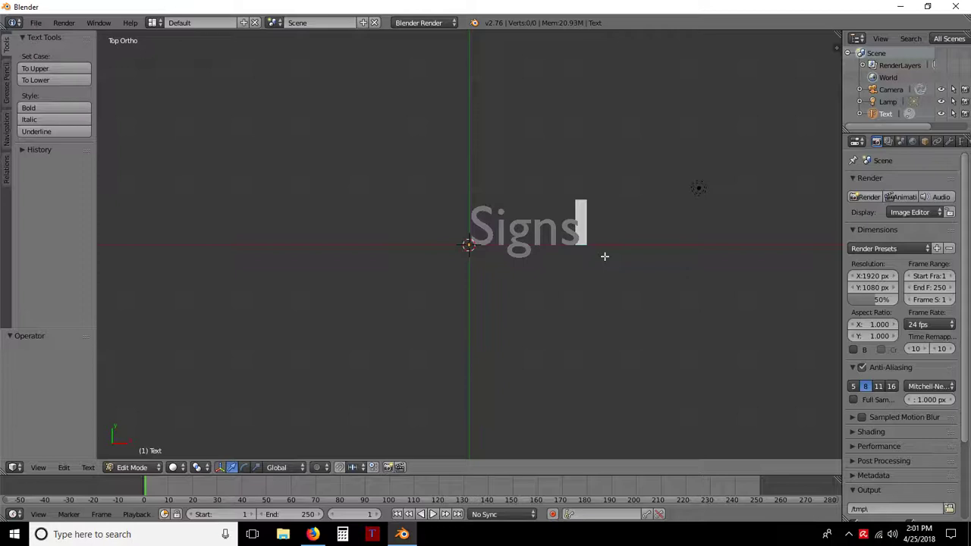
Step: Return the Signs text to Object Mode and convert it to a mesh
type("c")
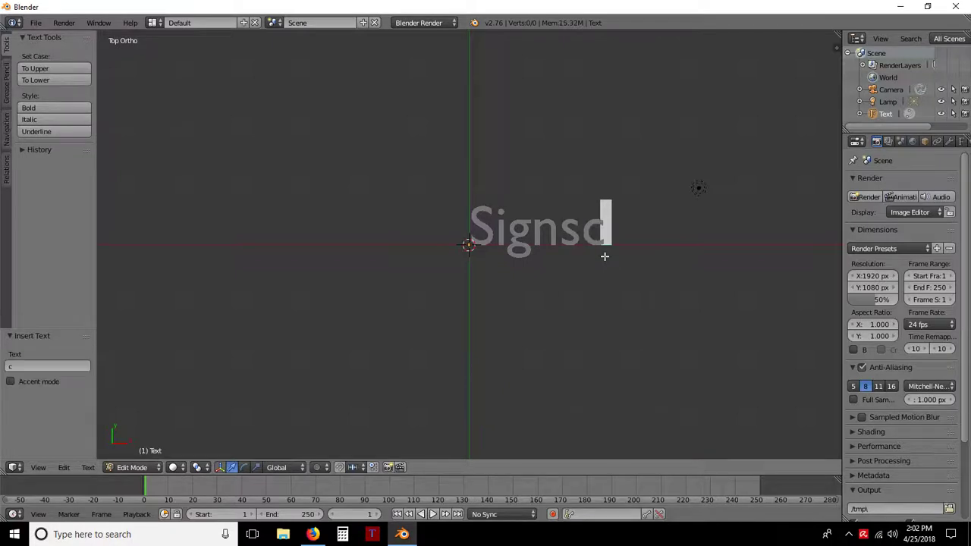
key("BackSpace")
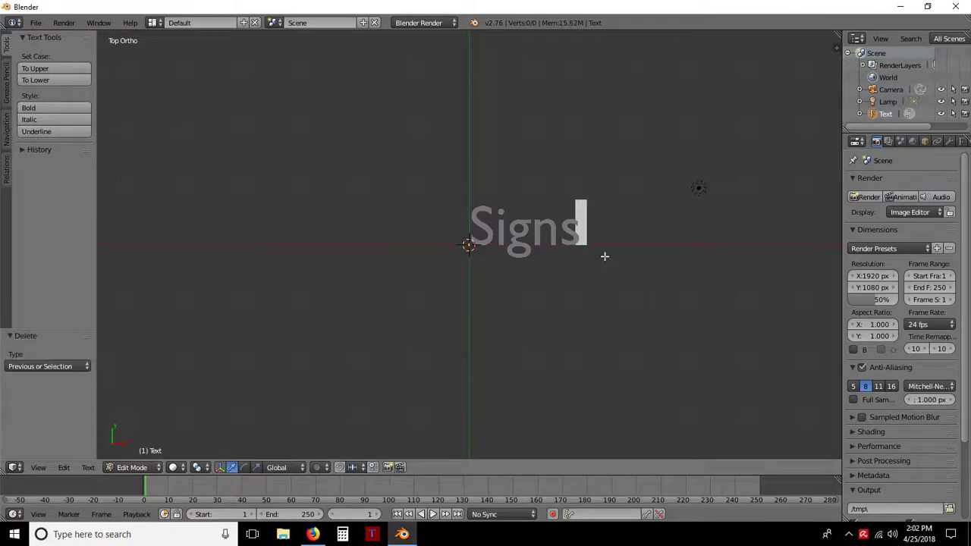
key("Tab")
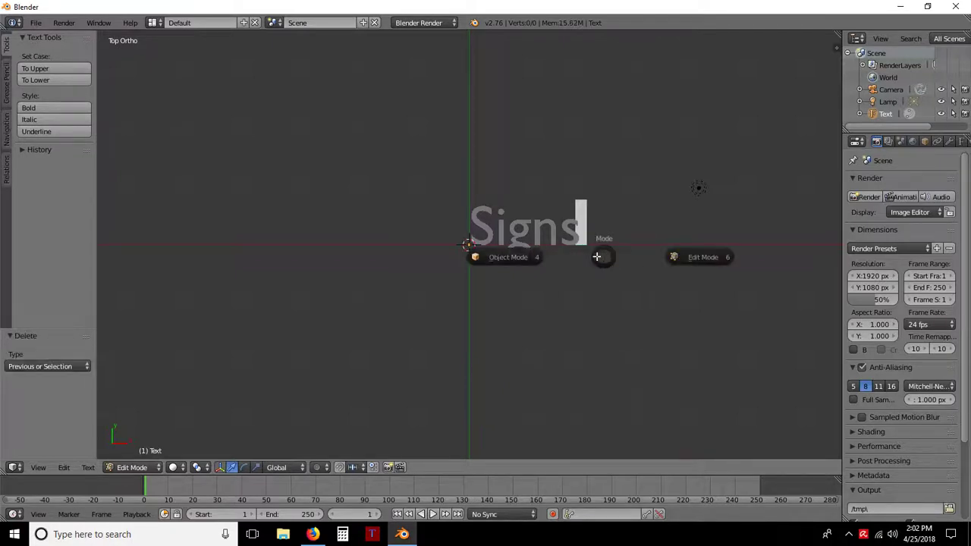
left_click(501, 257)
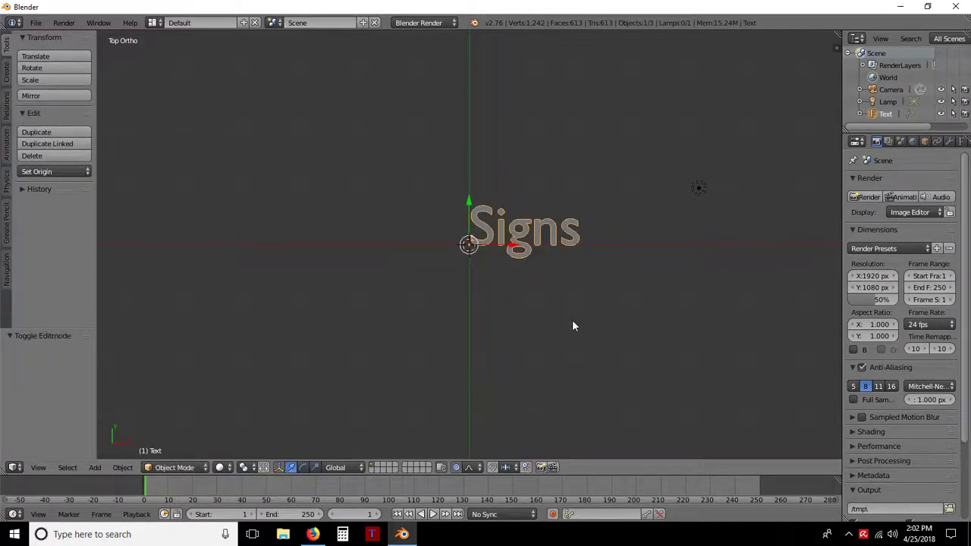
key("alt+c")
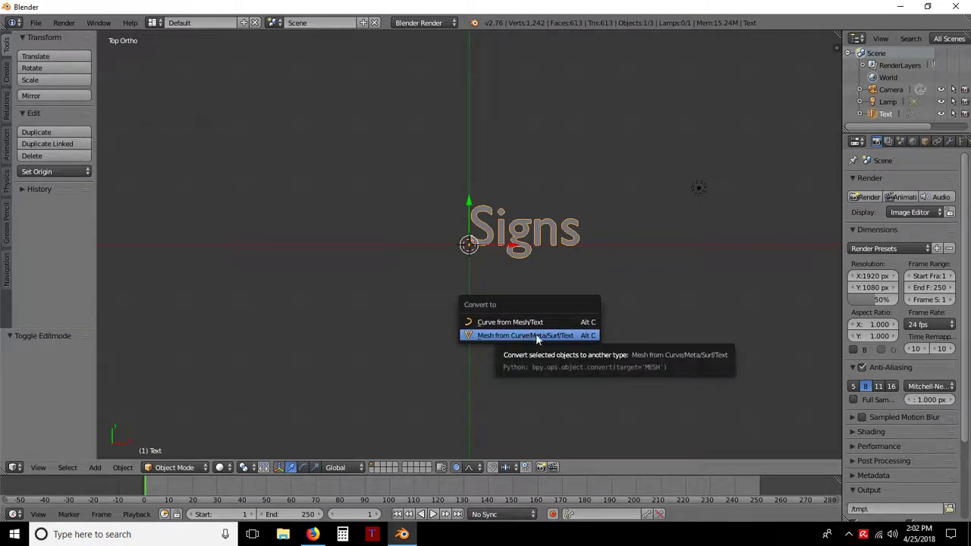
left_click(565, 336)
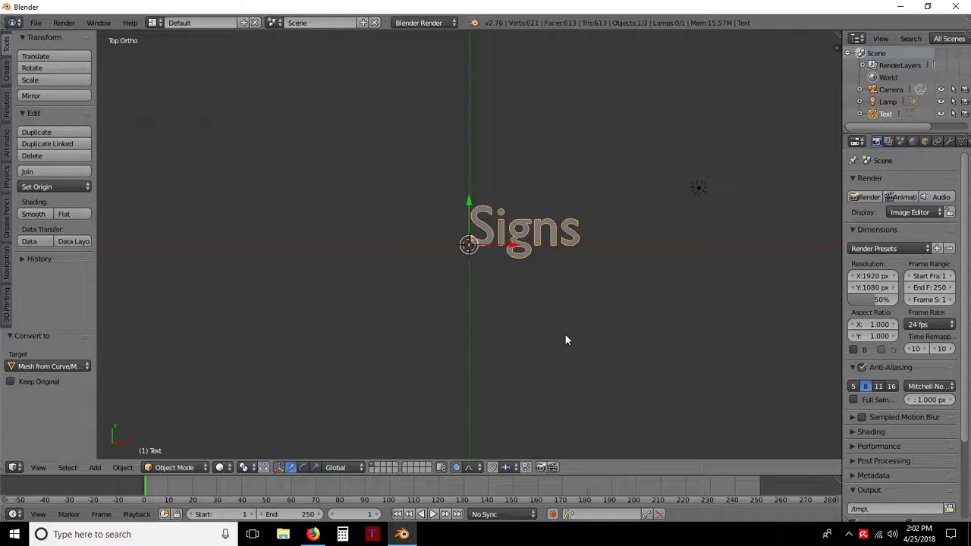
Step: Switch the converted Signs mesh to Edit Mode
middle_click_drag(593, 241, 644, 293)
middle_click_drag(724, 292, 716, 205)
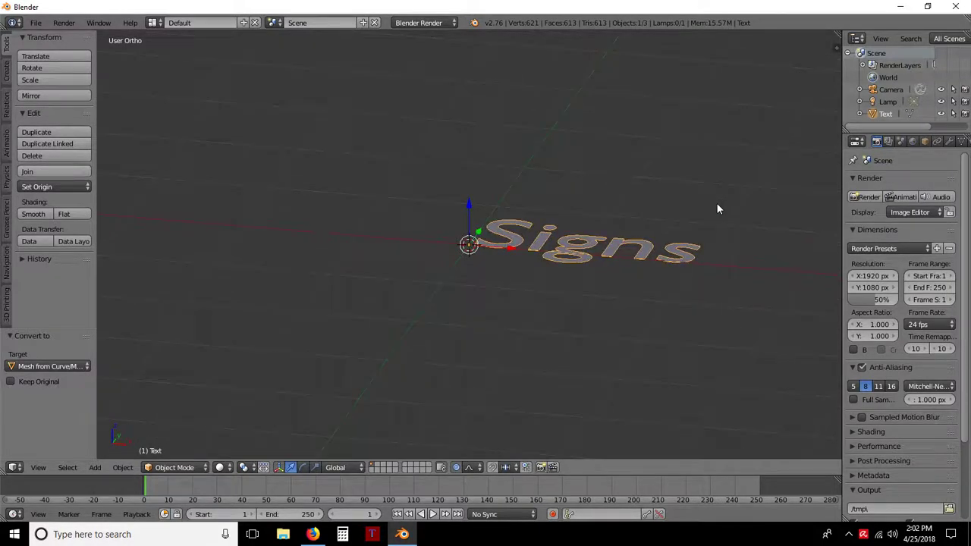
key("KP_7")
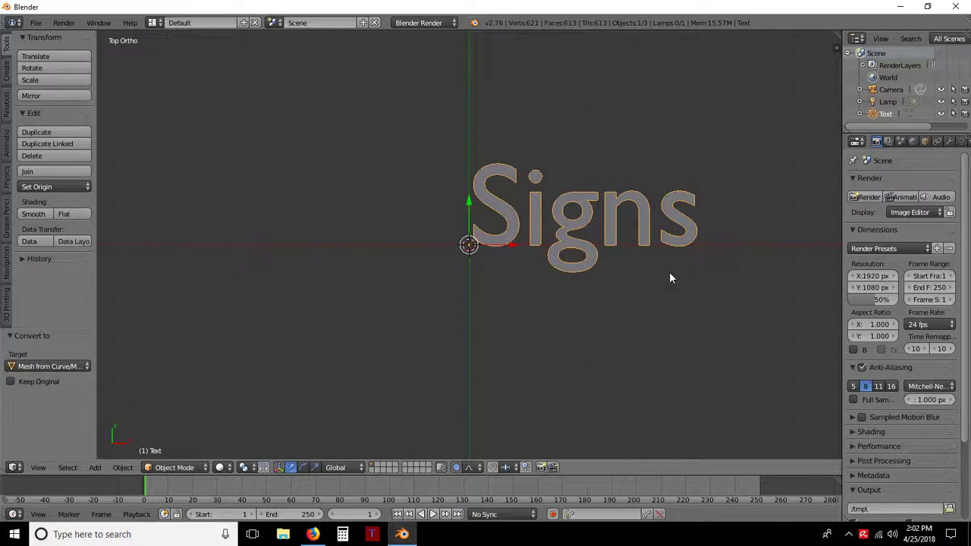
key("KP_1")
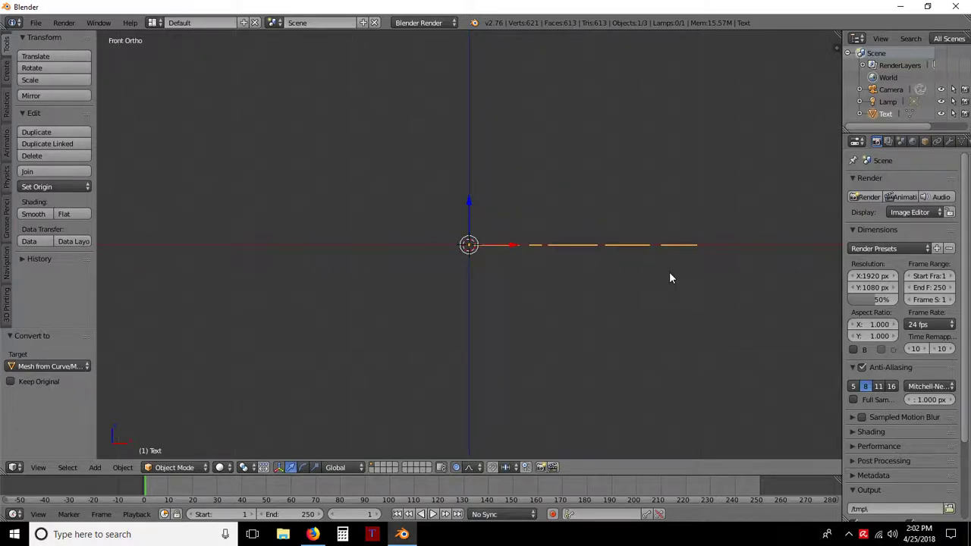
left_click(188, 467)
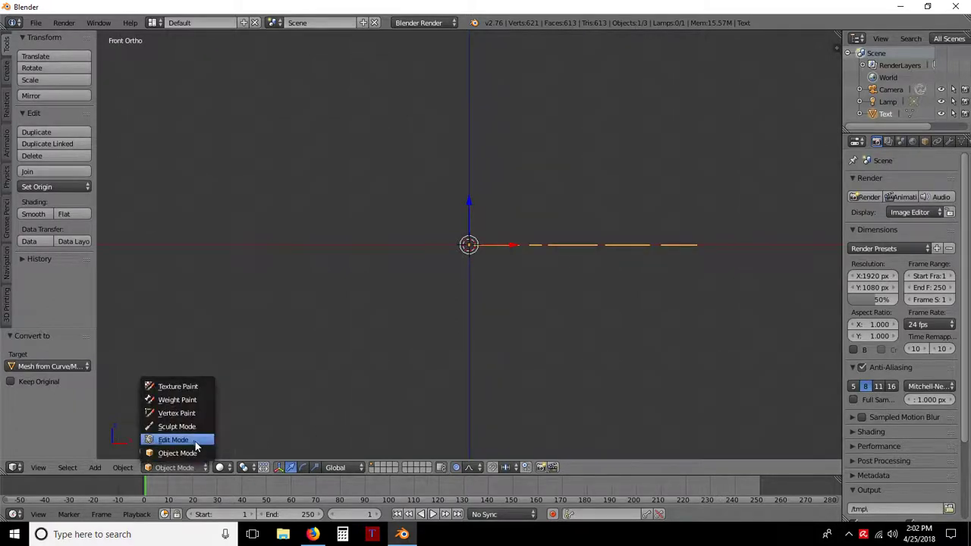
left_click(192, 441)
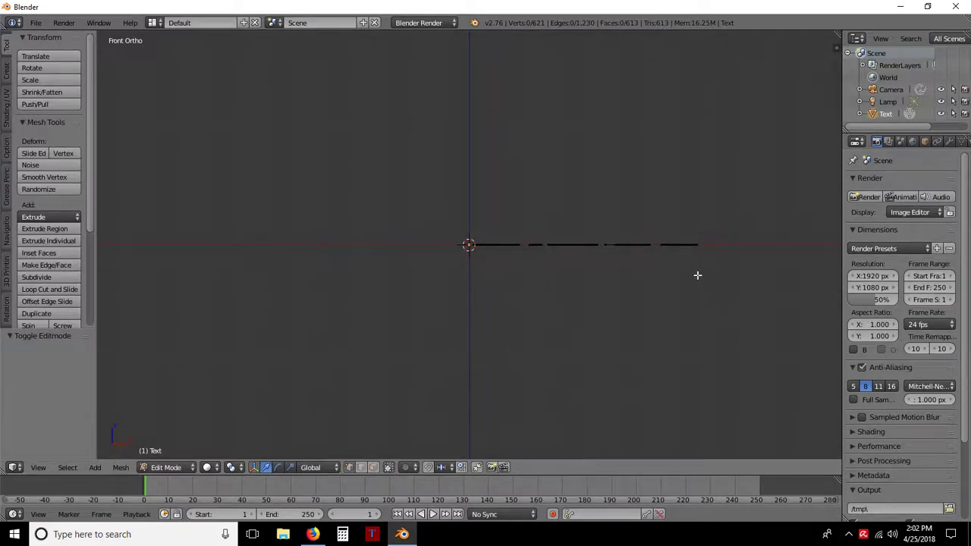
Step: Box-select the vertices of the whole Signs lettering from the top view
key("KP_7")
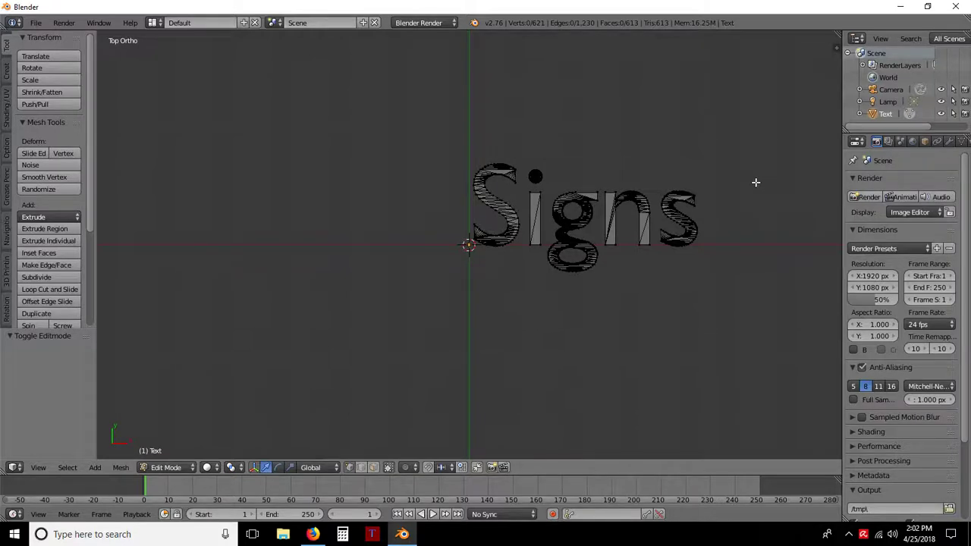
middle_click_drag(756, 182, 667, 236, "shift")
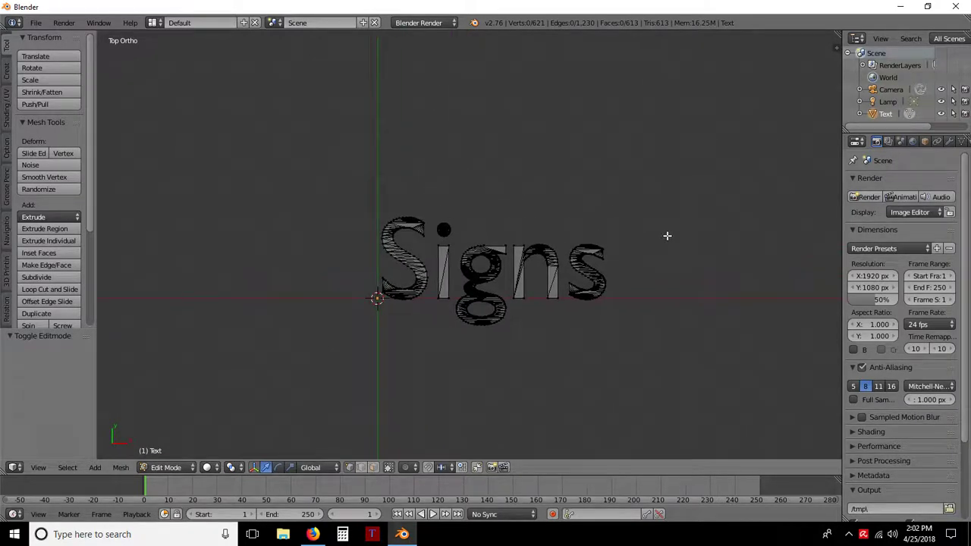
key("b")
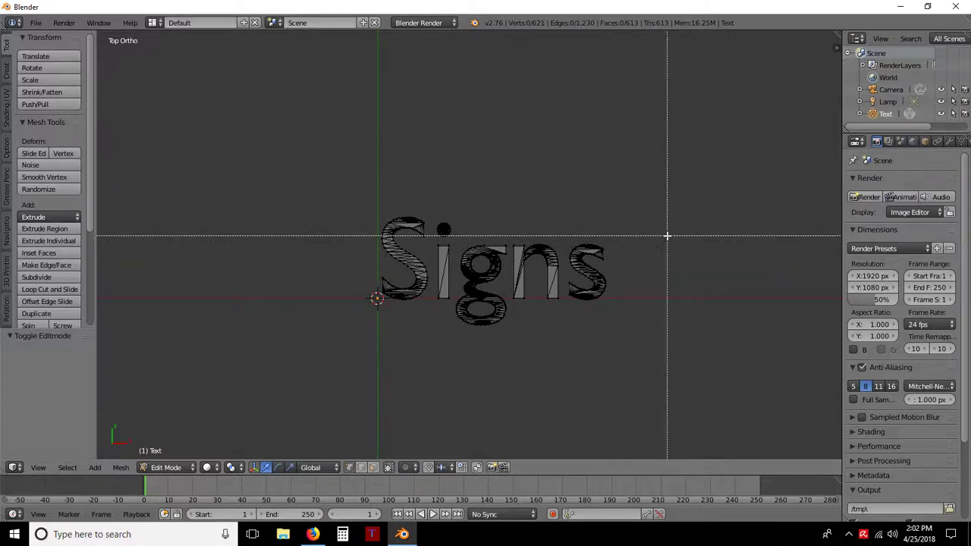
left_click_drag(346, 180, 648, 337)
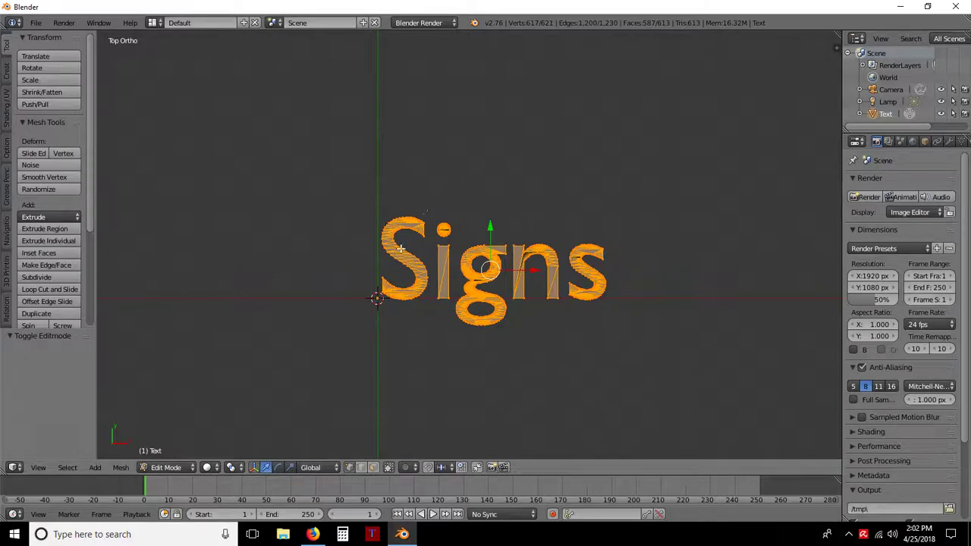
Step: Circle-select the missed vertices in the dot of the i and in the g, n and final s to complete the selection
scroll(530, 284, "up", 4)
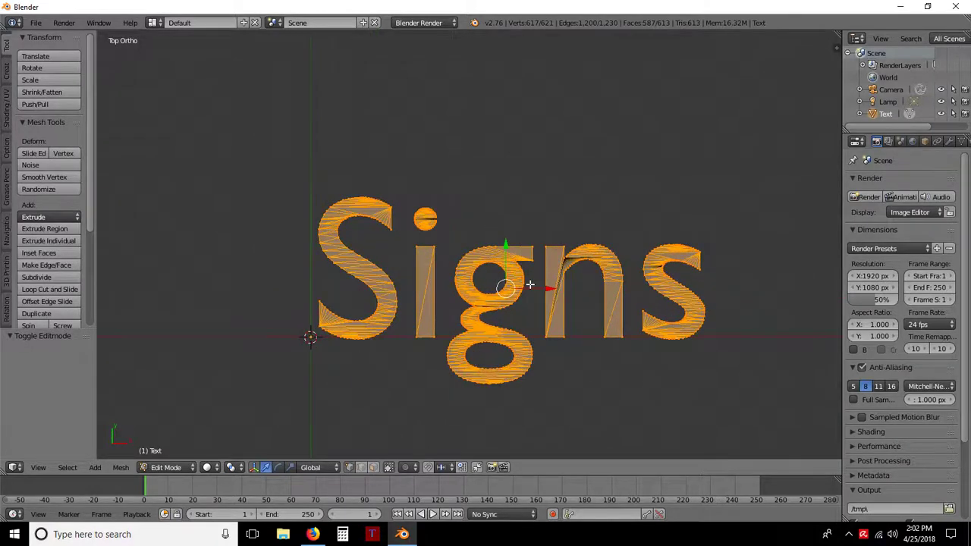
scroll(530, 283, "up", 1)
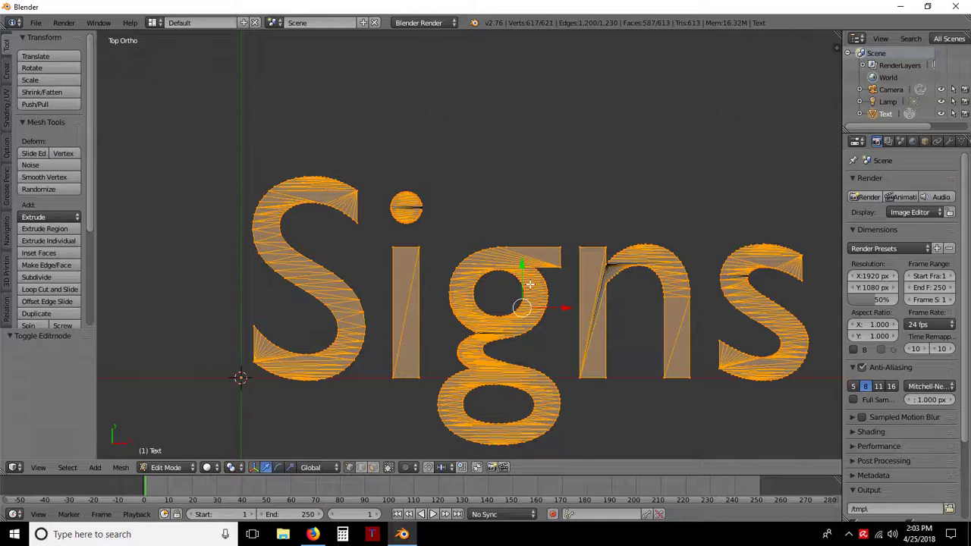
scroll(529, 284, "up", 1)
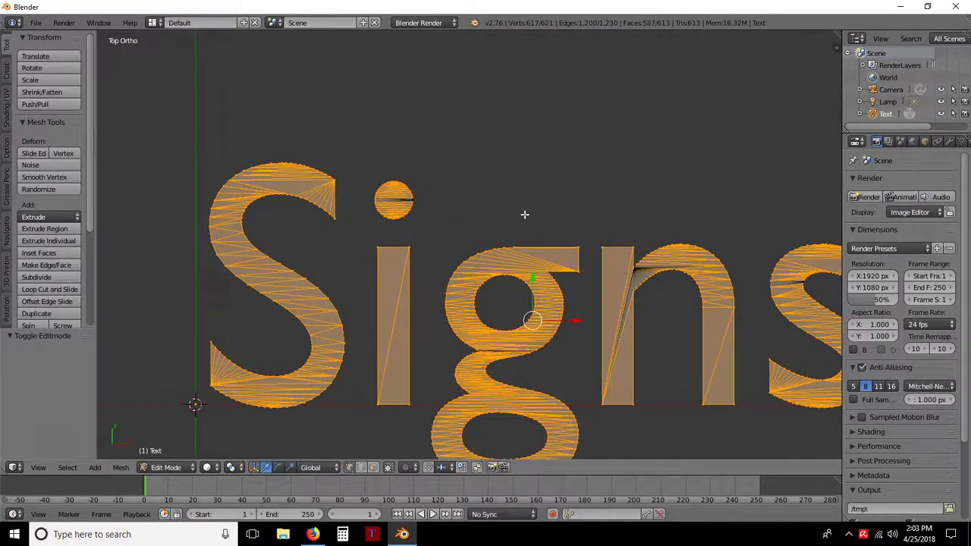
scroll(520, 211, "down", 1)
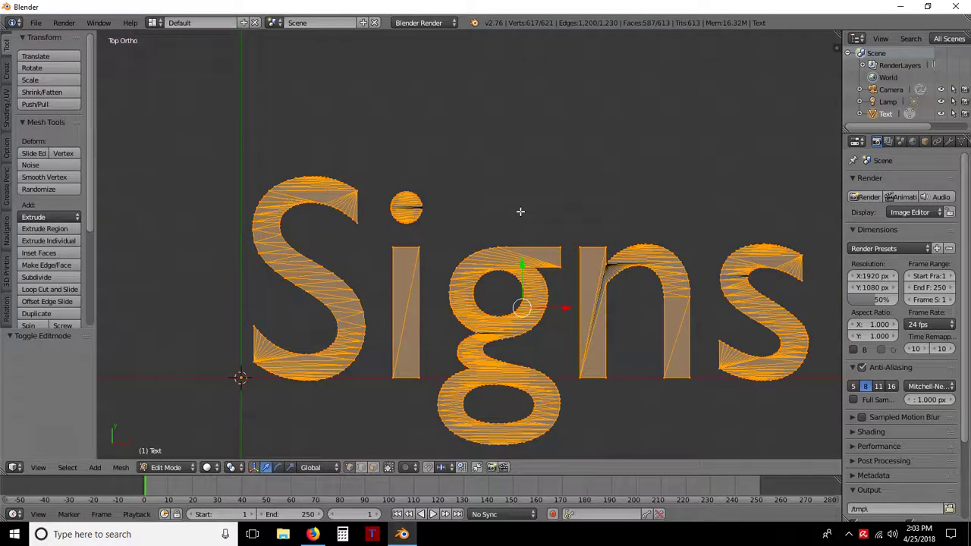
scroll(488, 195, "down", 10)
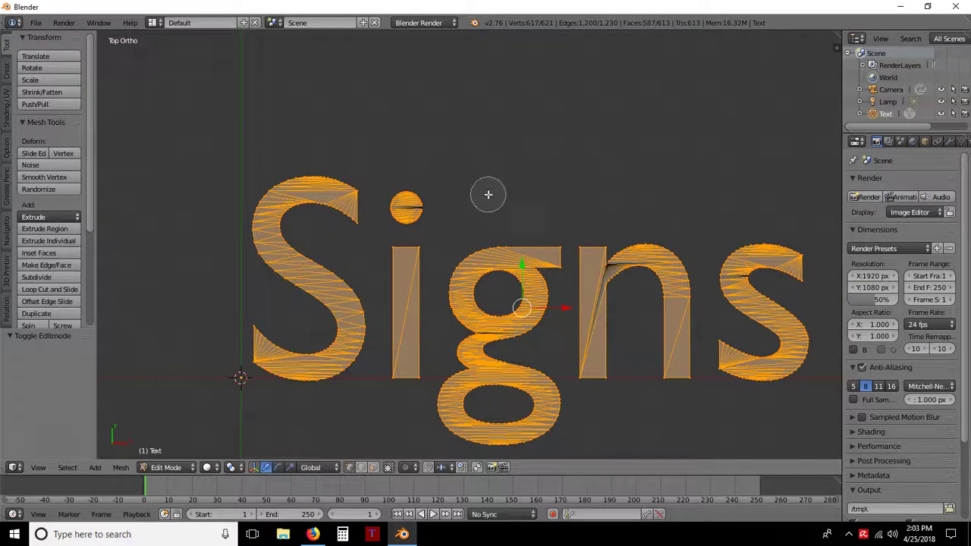
scroll(488, 195, "up", 10)
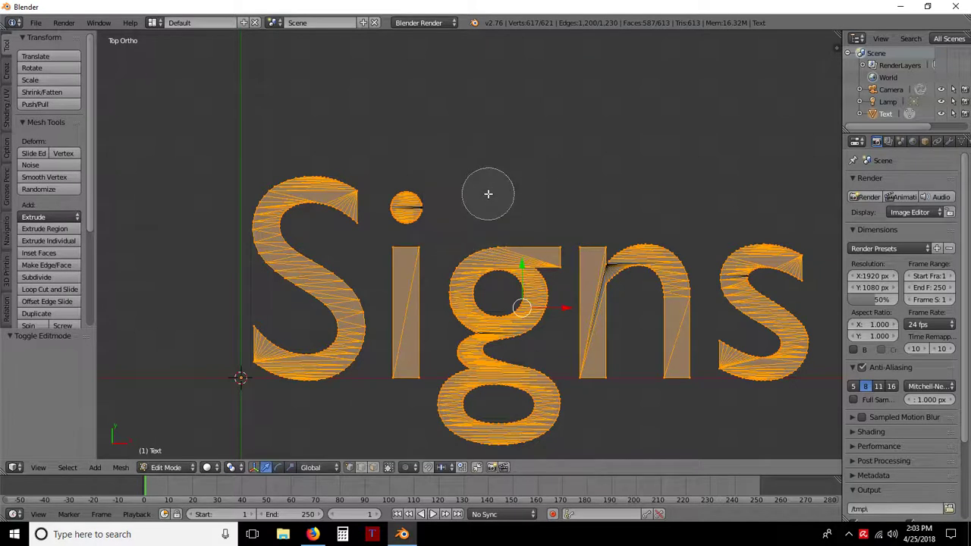
left_click(413, 210)
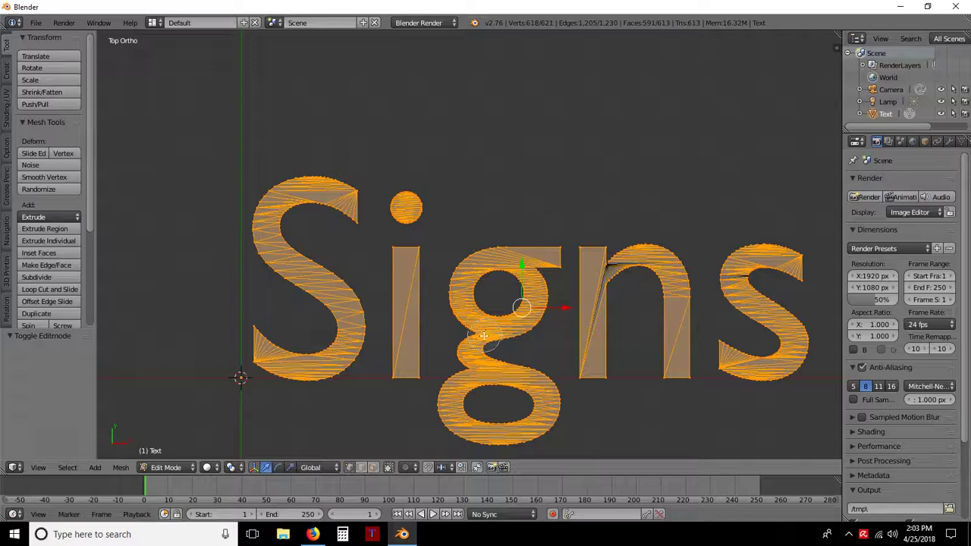
left_click(608, 271)
left_click(646, 338)
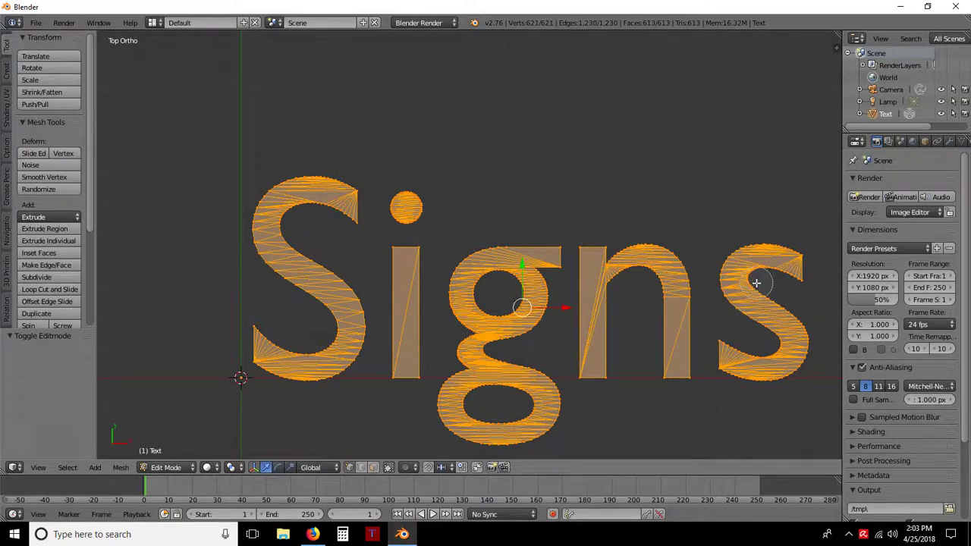
right_click(653, 180)
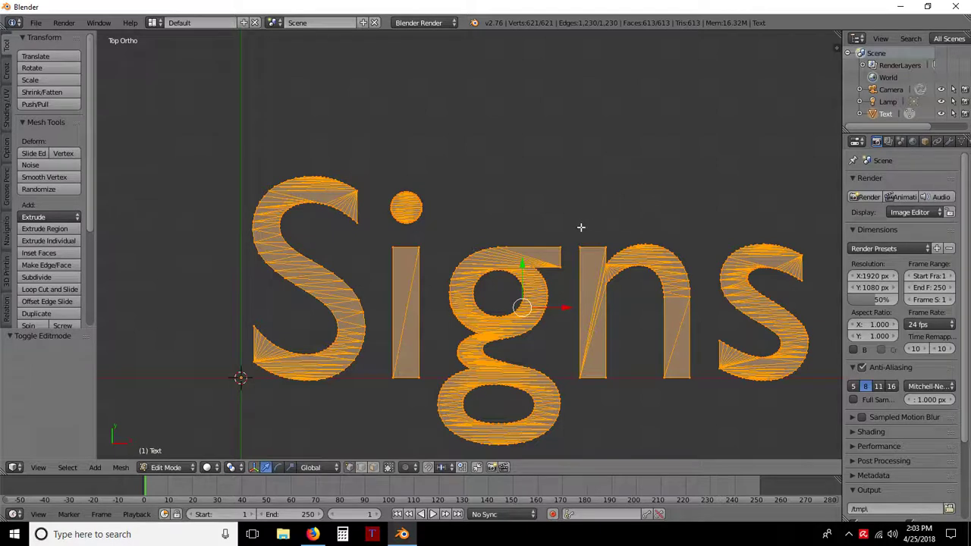
Step: Extrude the selected Signs lettering 0.072 upward along the global Z axis
scroll(599, 326, "down", 2)
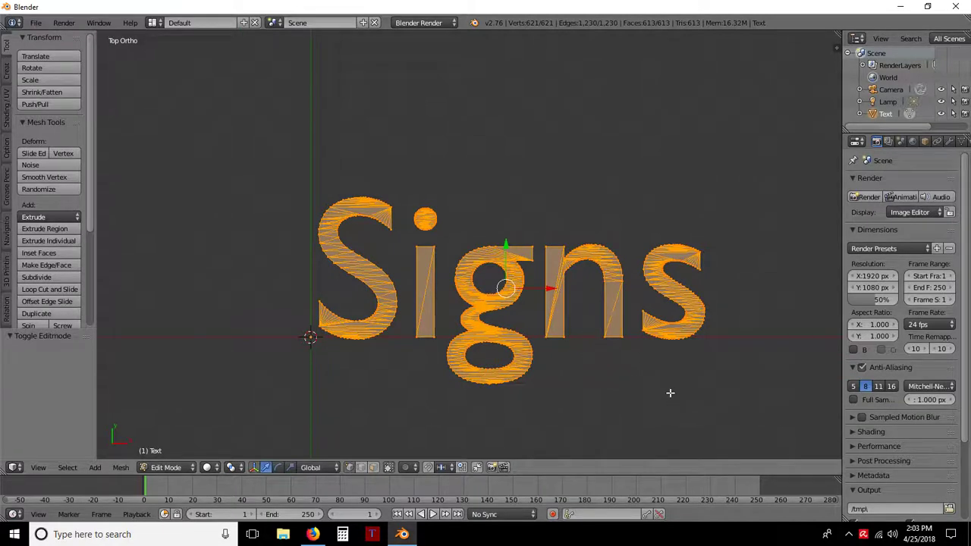
key("KP_1")
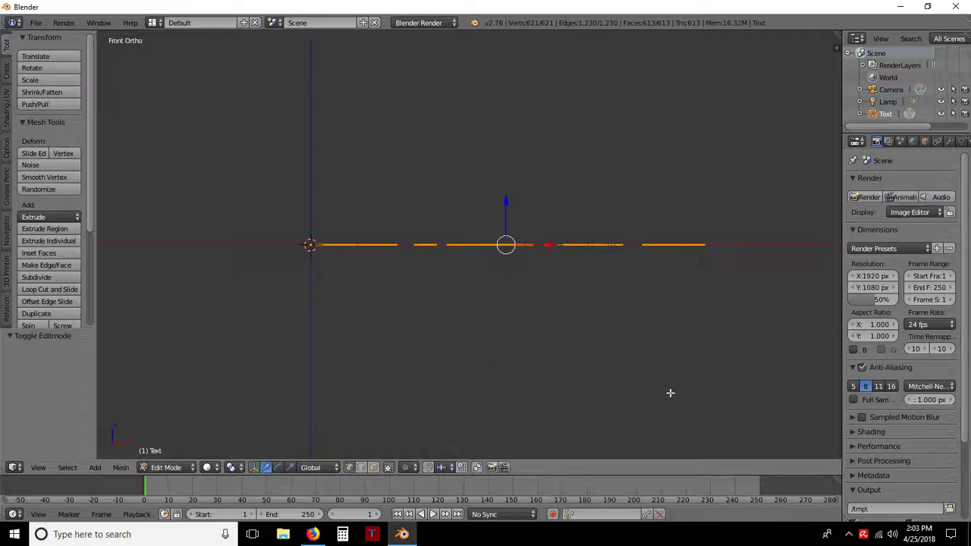
key("e")
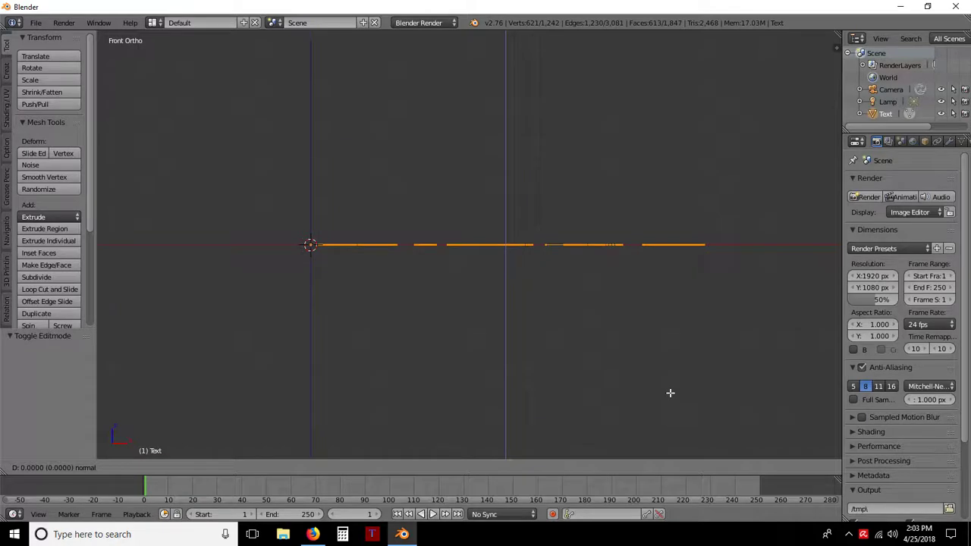
key("z")
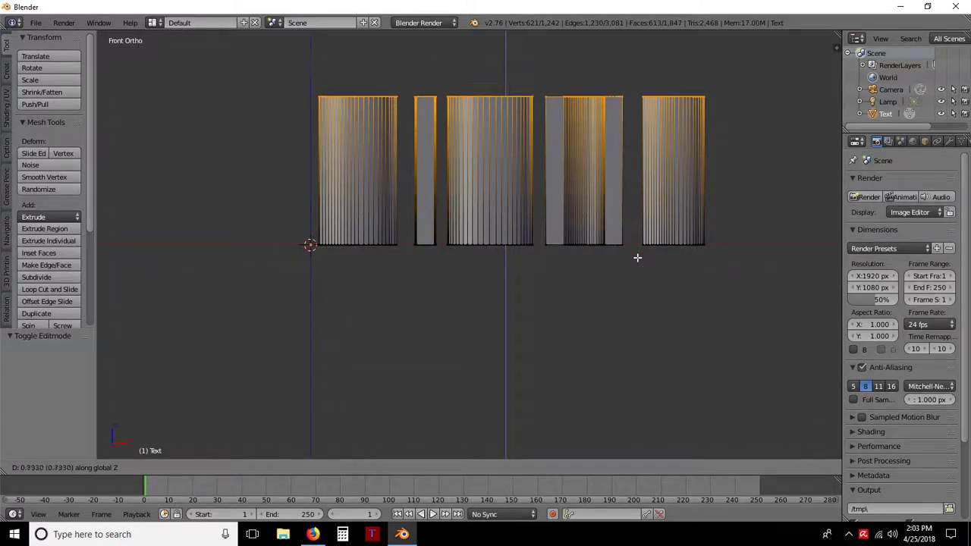
key("z")
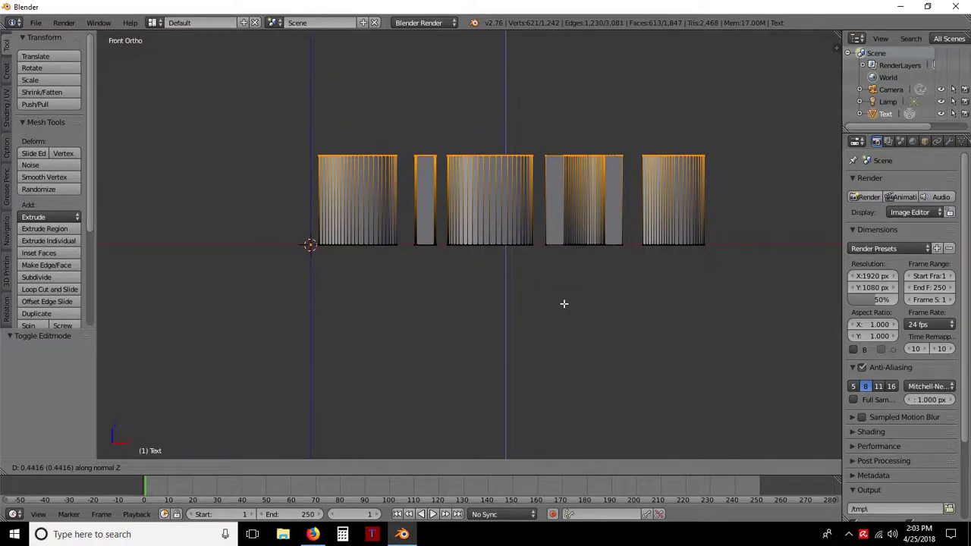
key("z")
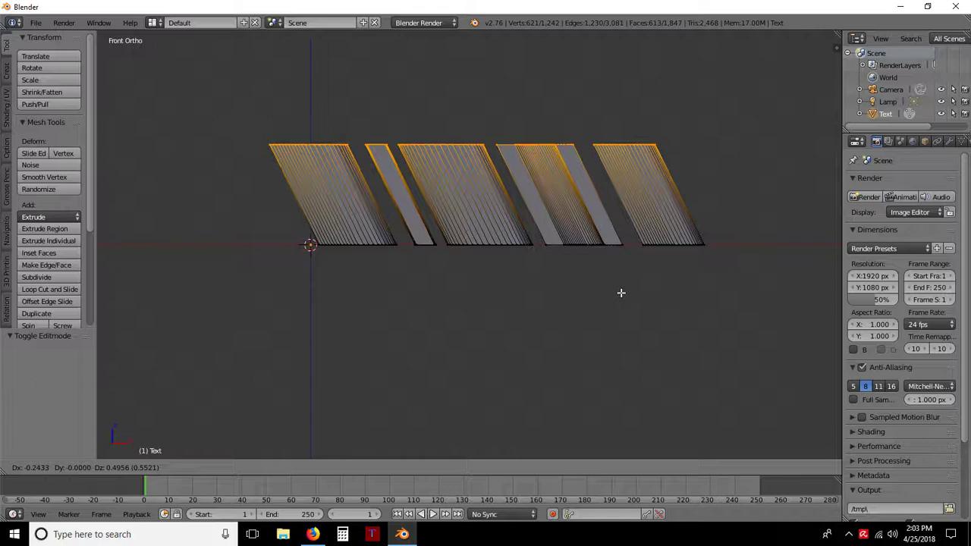
key("z")
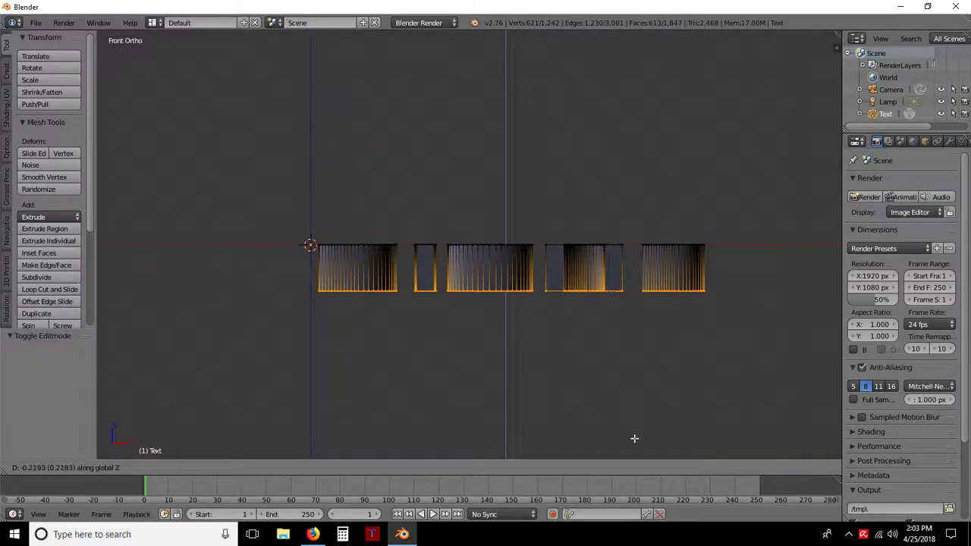
left_click(625, 378)
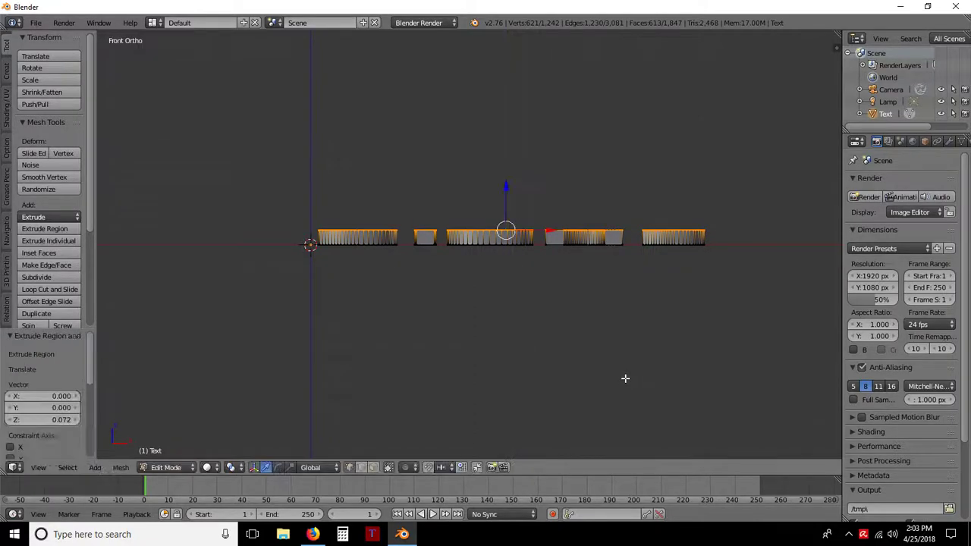
scroll(625, 378, "up", 2)
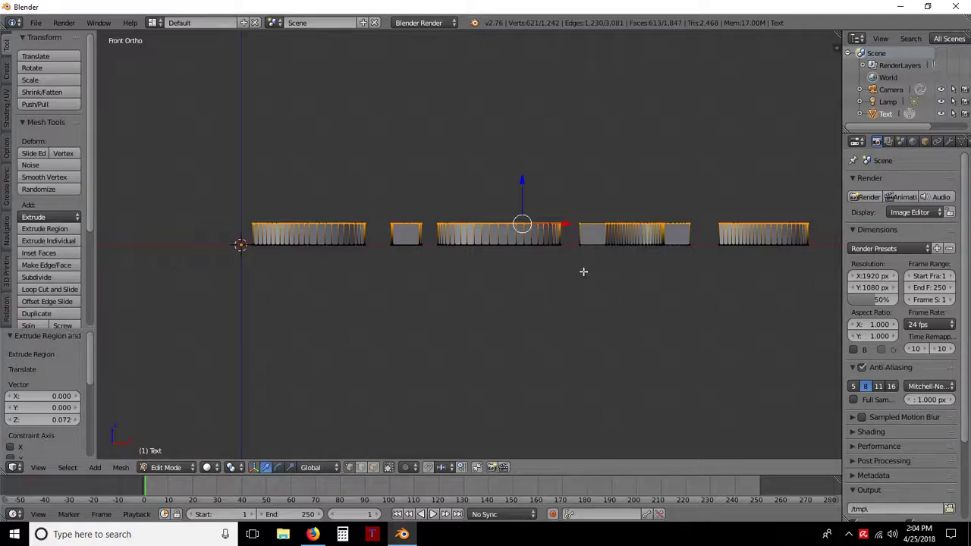
key("KP_4")
key("KP_8")
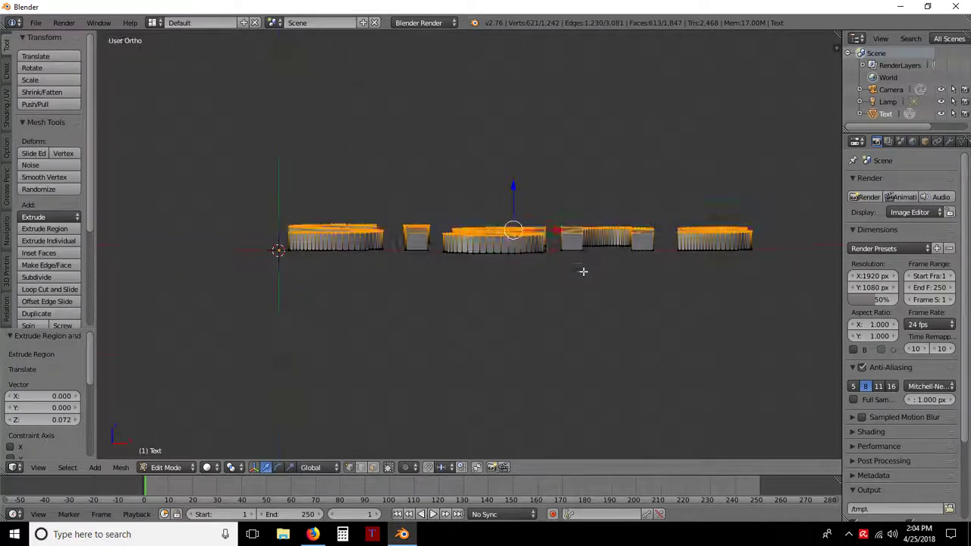
key("KP_7")
scroll(589, 292, "down", 2)
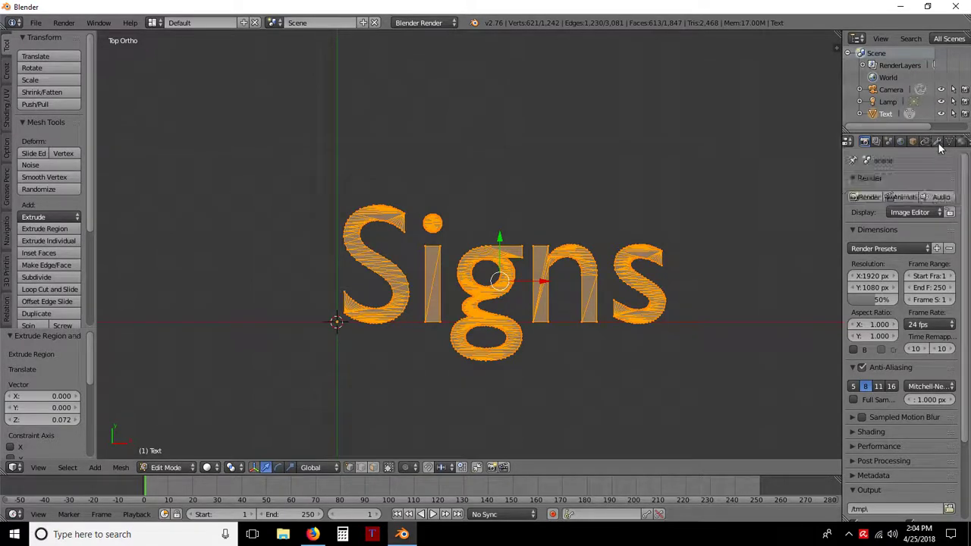
Step: Inspect the extruded Signs lettering at an angle, return to the top view and switch the mesh back to Object Mode
scroll(939, 144, "down", 2)
middle_click_drag(692, 361, 659, 287)
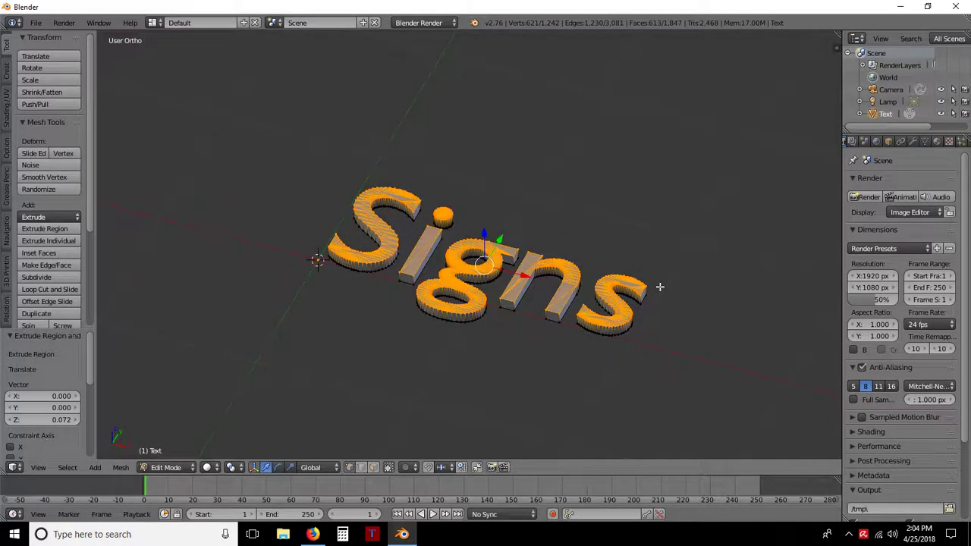
key("KP_7")
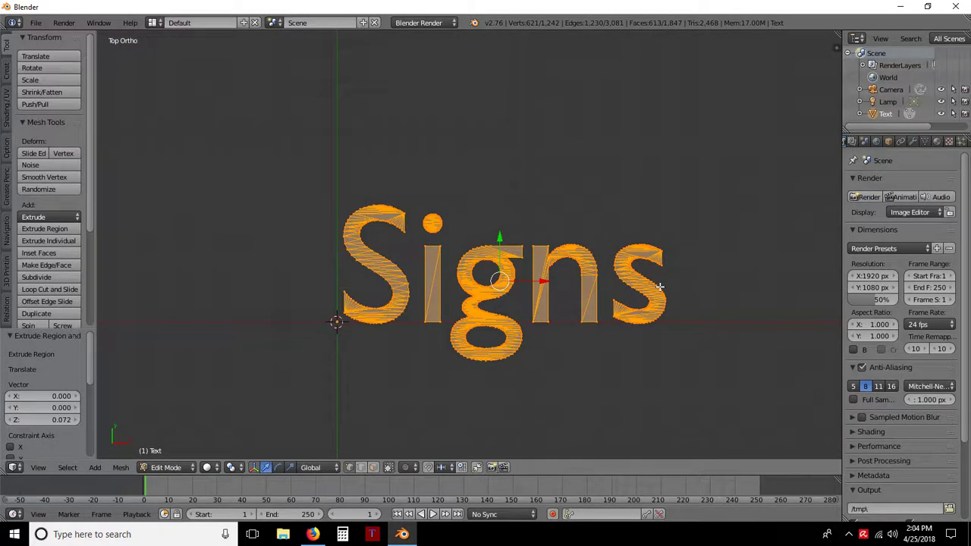
key("Tab")
left_click(573, 292)
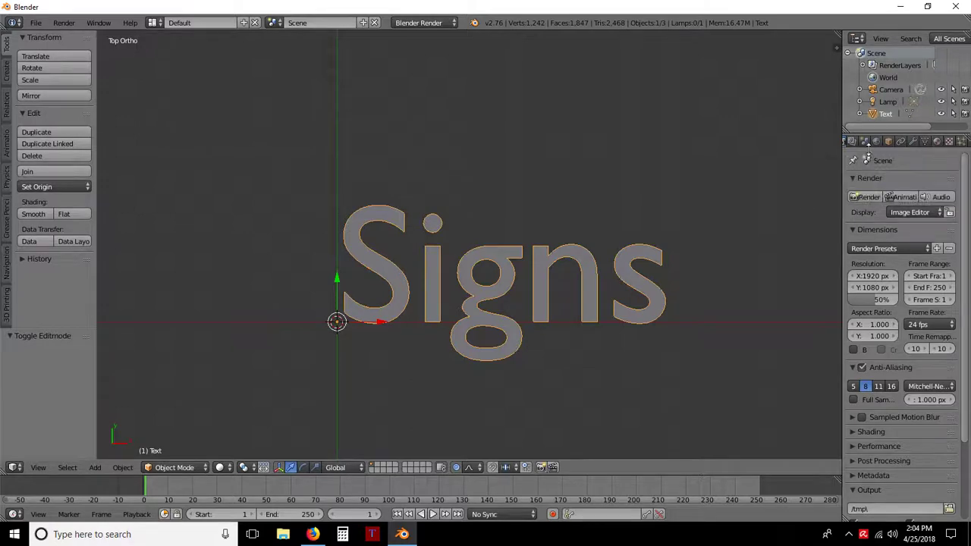
Step: Add a new material to the Signs mesh and select all objects in the scene
left_click(937, 142)
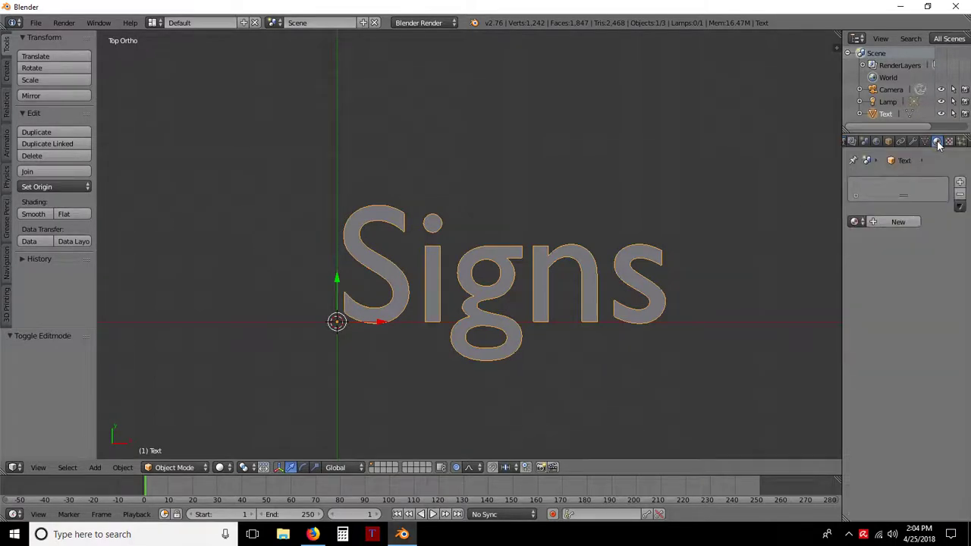
left_click(895, 222)
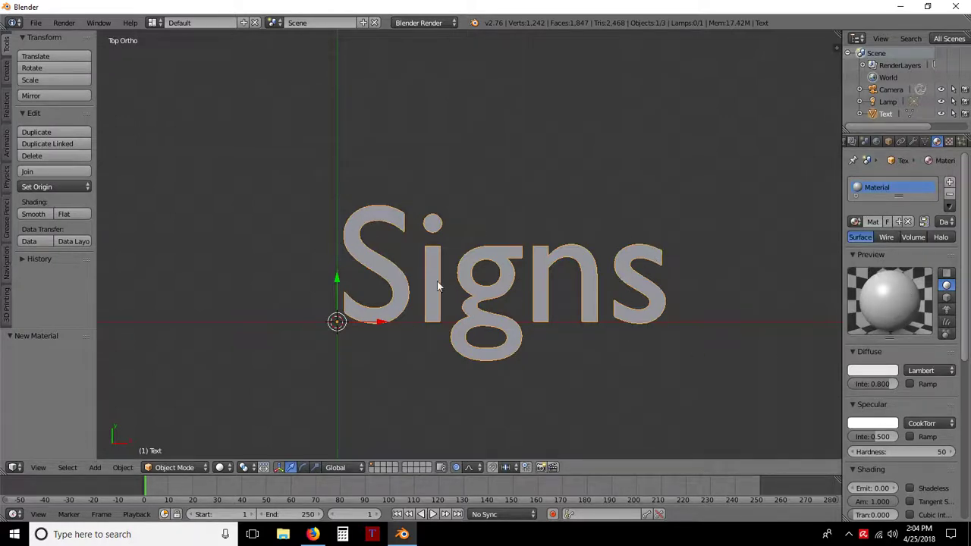
key("a")
key("a")
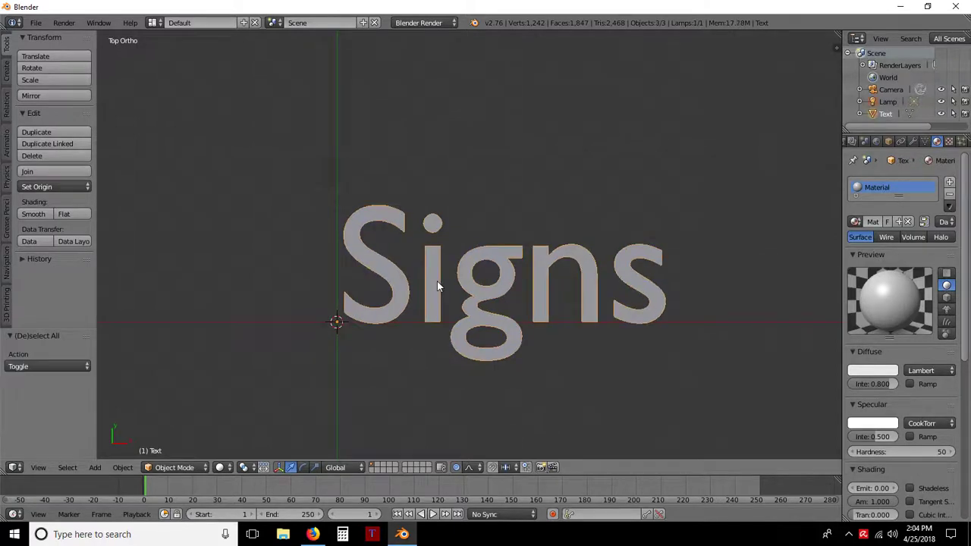
key("a")
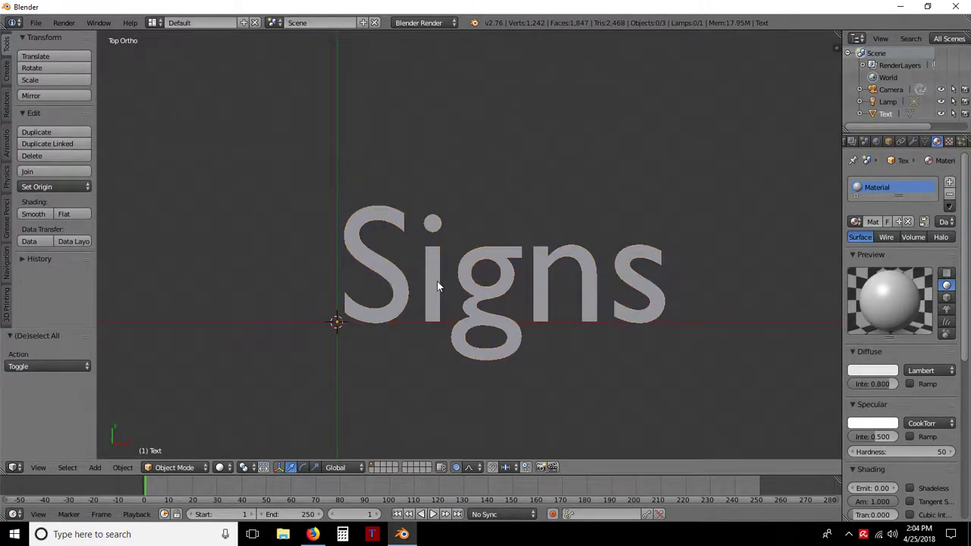
key("a")
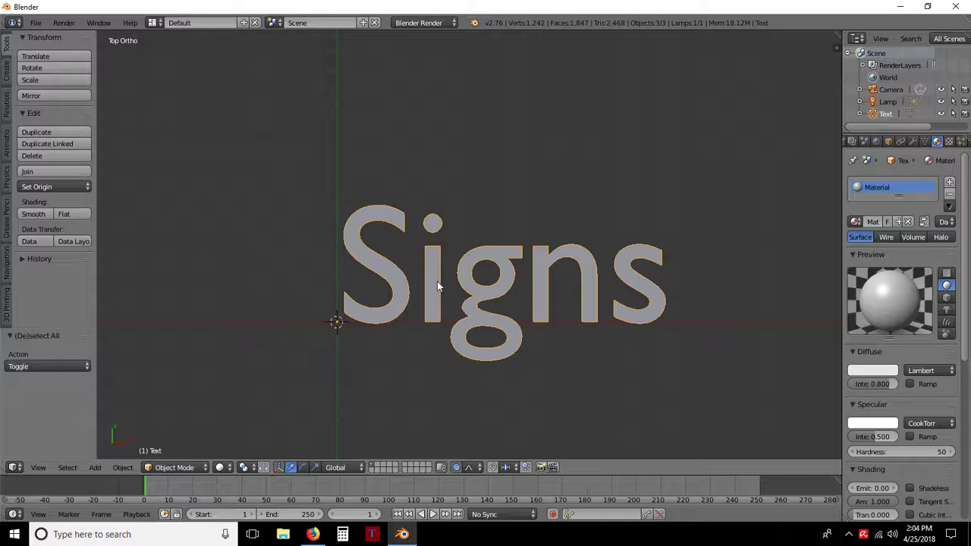
Step: Try pink, blue, green, yellow and light blue as the material's diffuse color in RGB mode
left_click(878, 371)
left_click(867, 310)
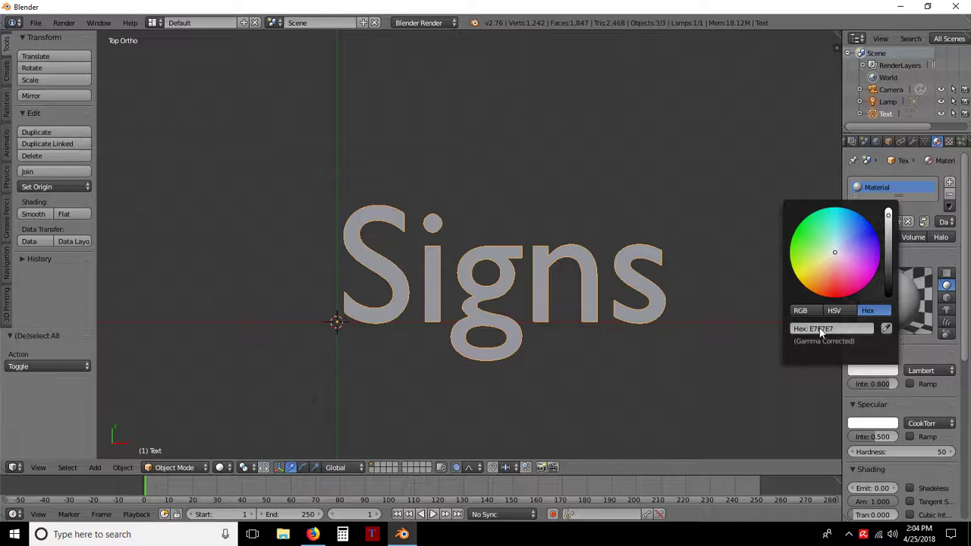
left_click(800, 310)
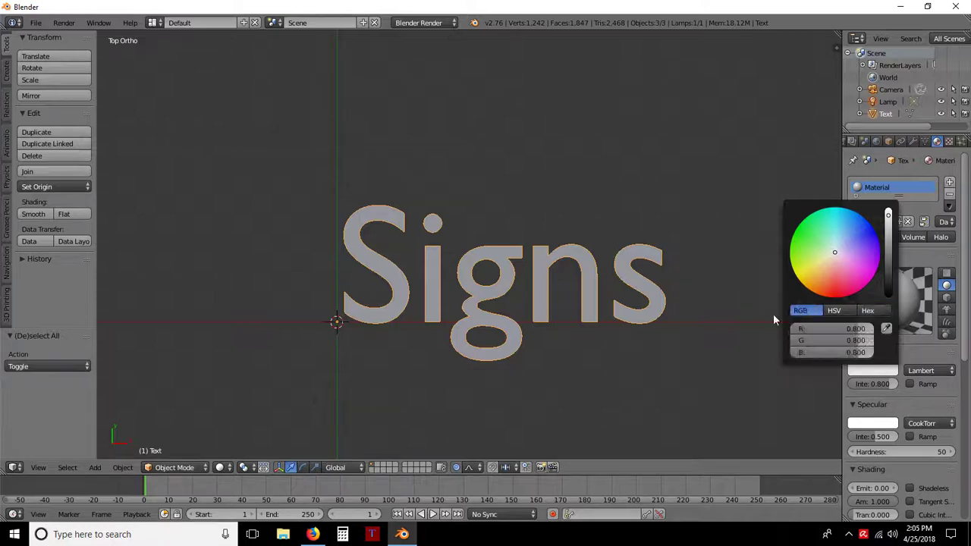
left_click(852, 278)
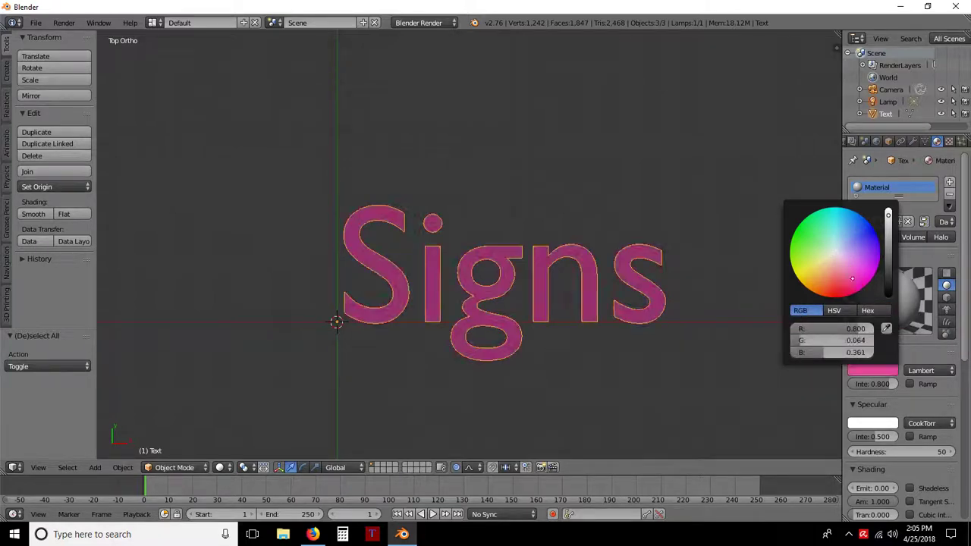
left_click(869, 236)
left_click(805, 236)
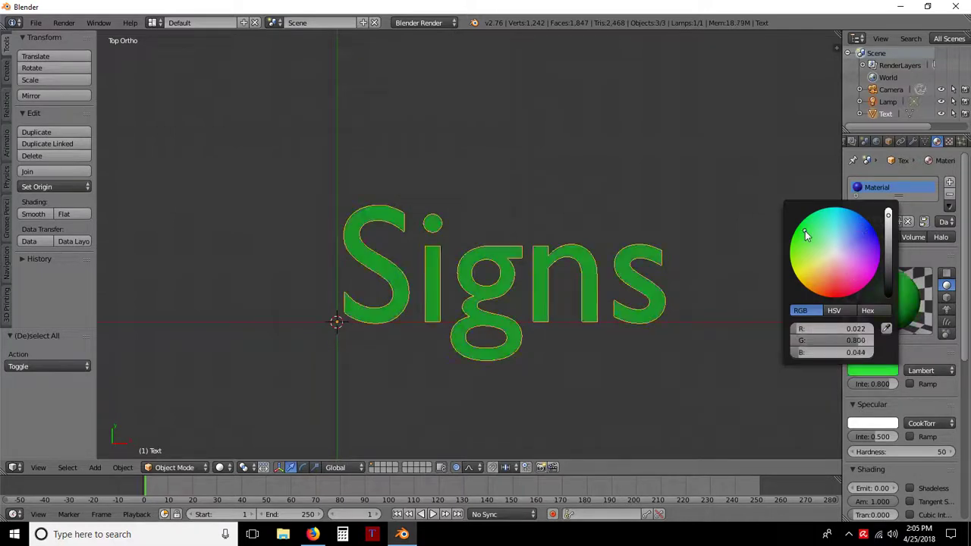
left_click(808, 276)
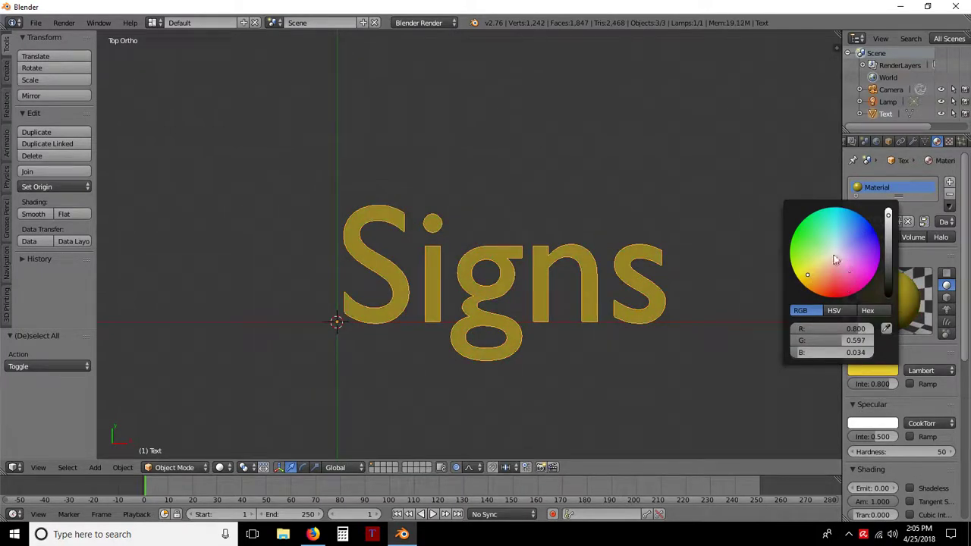
left_click(847, 226)
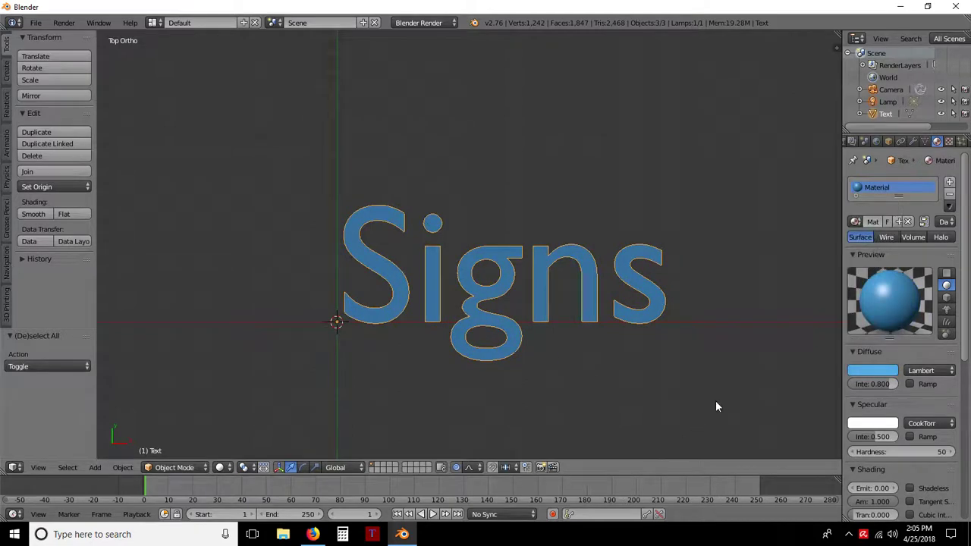
Step: Try the material's diffuse intensity at 1.000 and 0.000, and restore it to 0.800
left_click(883, 384)
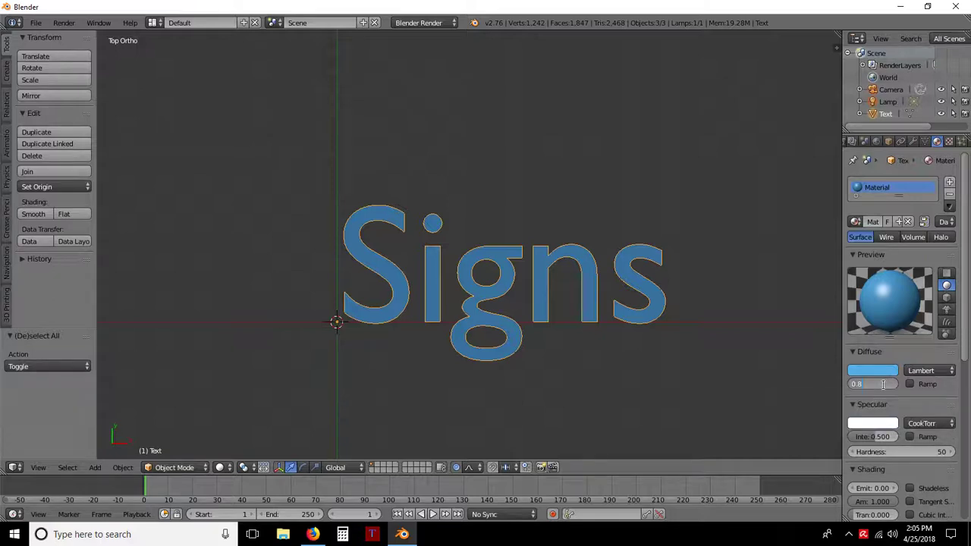
type("0")
key("Return")
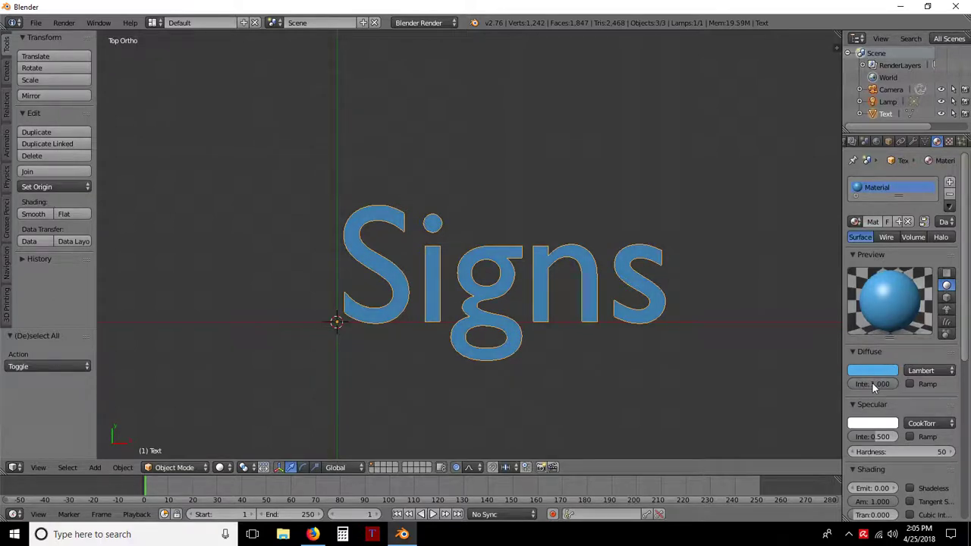
left_click(872, 383)
key("ctrl+a")
key("Return")
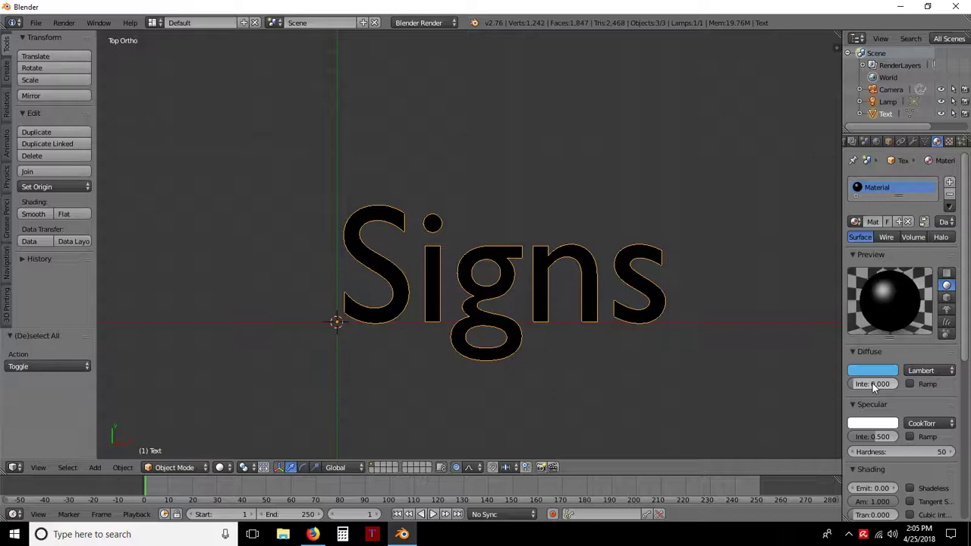
left_click(872, 383)
key("BackSpace")
key("Return")
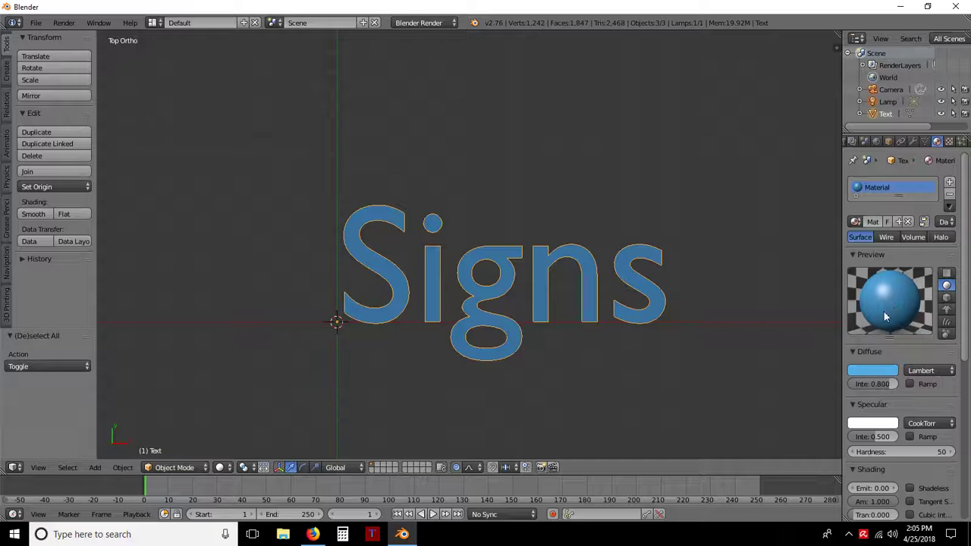
Step: Reset the material's diffuse color to neutral white and leave its specular color as it is
left_click(880, 370)
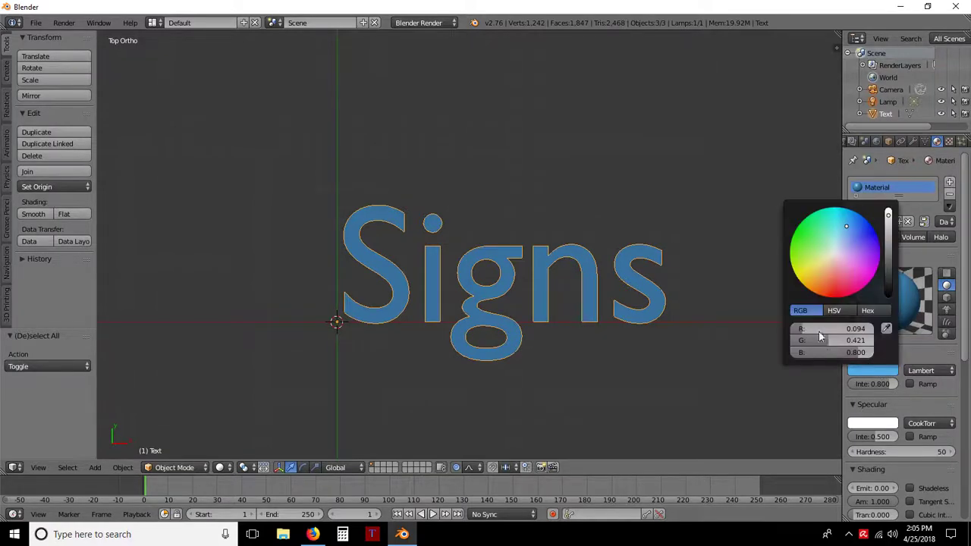
left_click(835, 252)
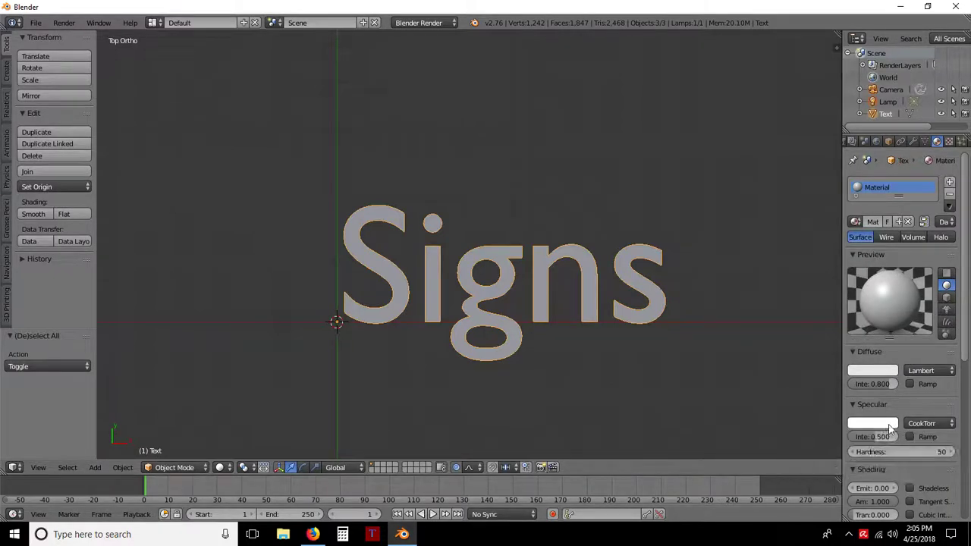
left_click(889, 429)
left_click(889, 428)
Step: Widen the properties area and rename the Signs material as Base Material
left_click_drag(842, 235, 750, 238)
left_click(806, 222)
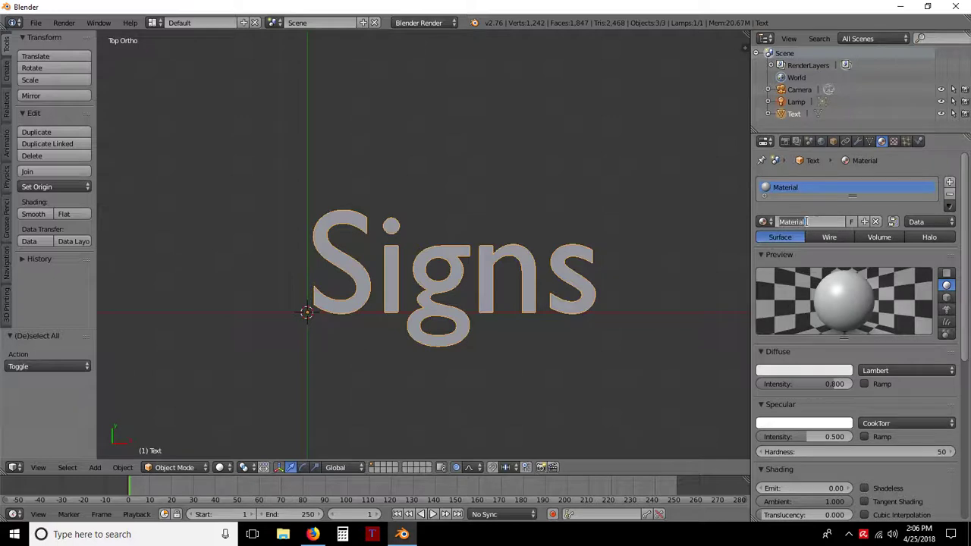
key("BackSpace")
type("Base Material")
key("Return")
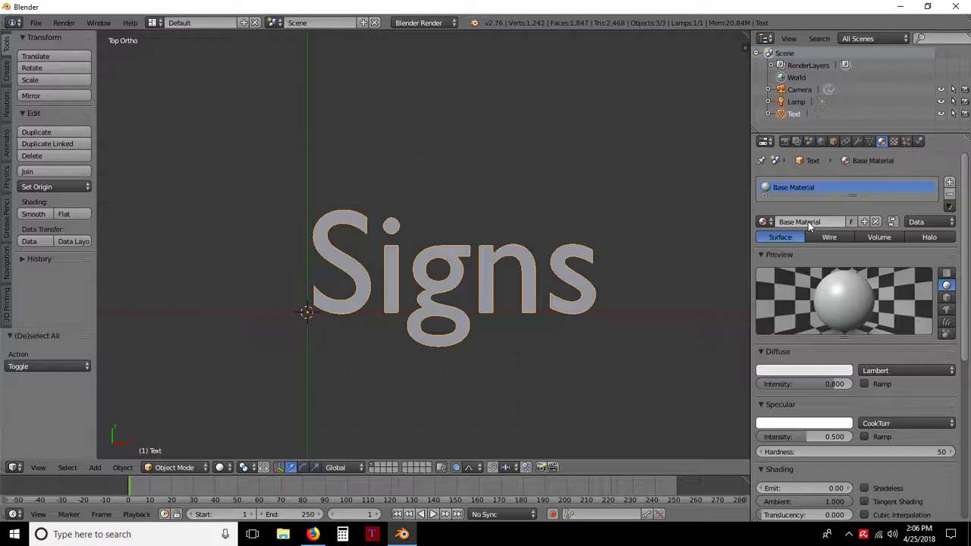
Step: Duplicate Base Material as a second material and name the copy Negative Value
left_click(865, 221)
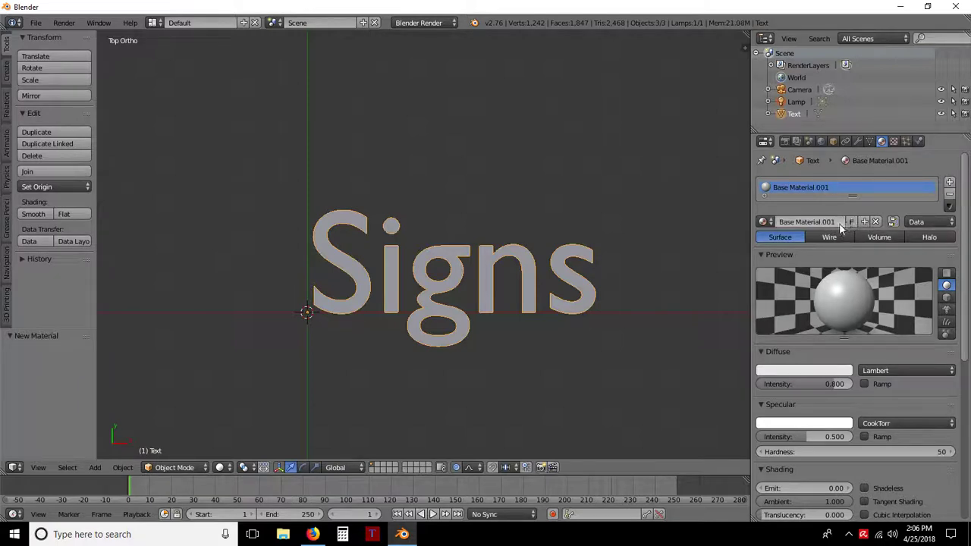
left_click(837, 220)
key("BackSpace")
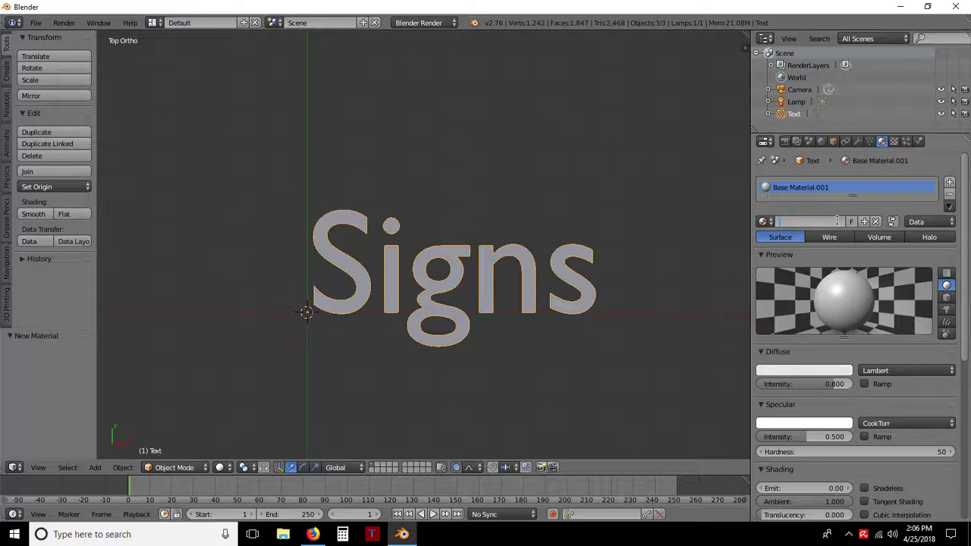
type("Neo")
type("ative Value")
key("Return")
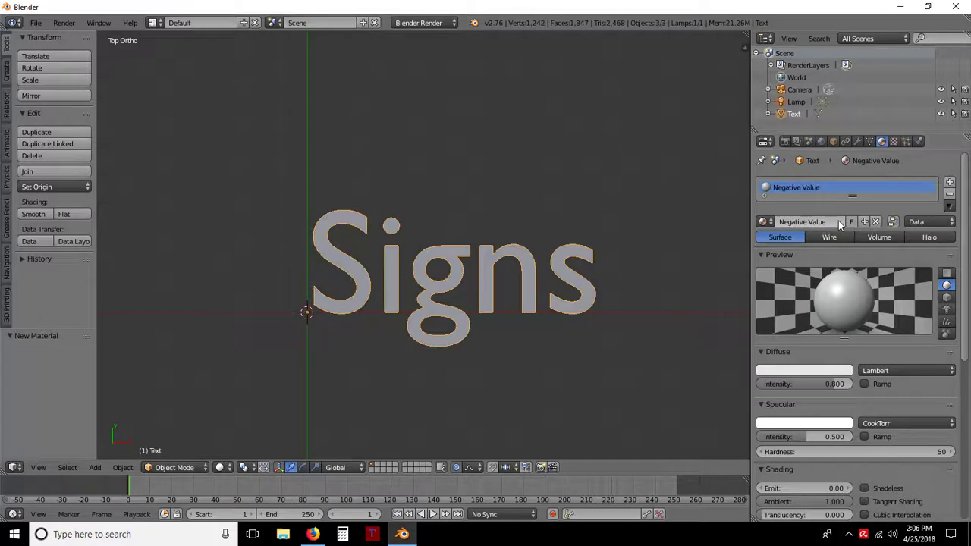
Step: Switch the Signs mesh to Base Material and view its diffuse color
left_click(763, 222)
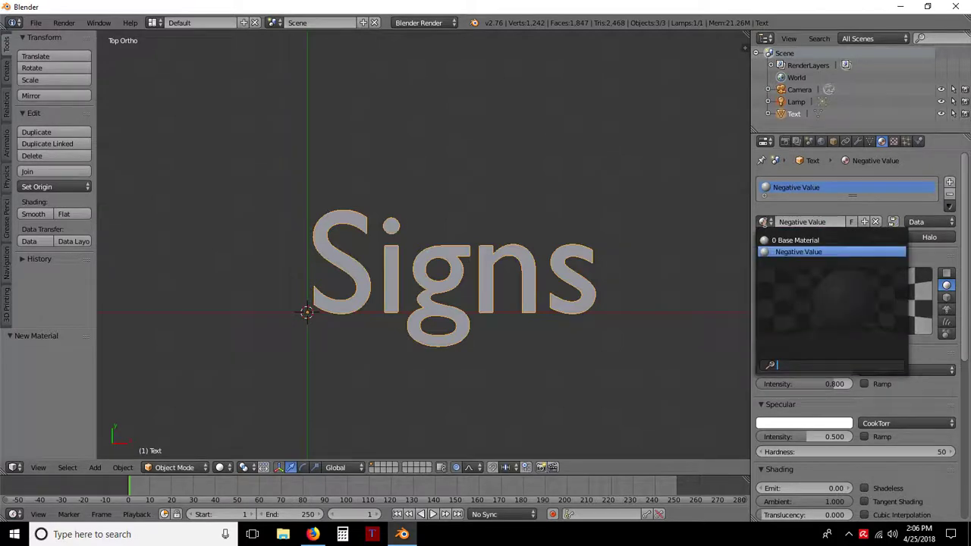
left_click(796, 240)
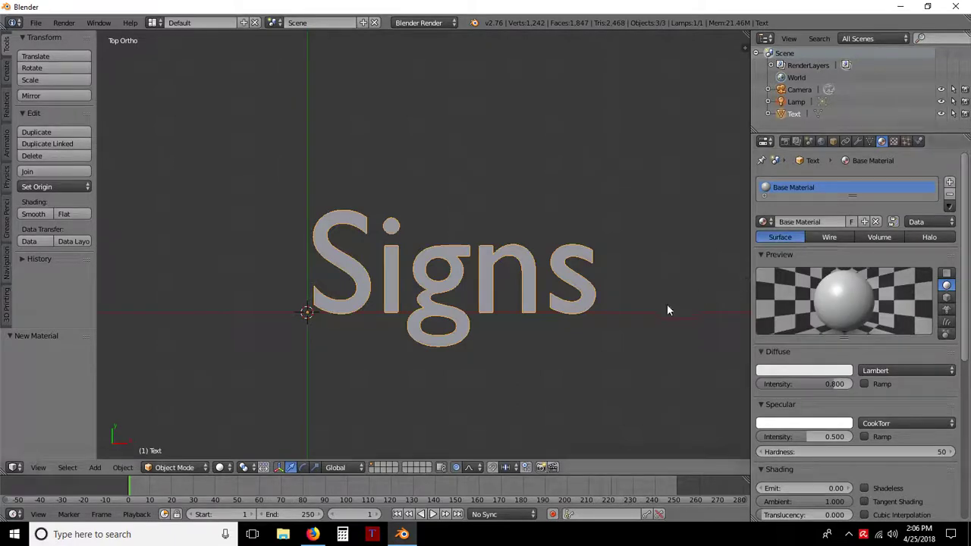
left_click(792, 370)
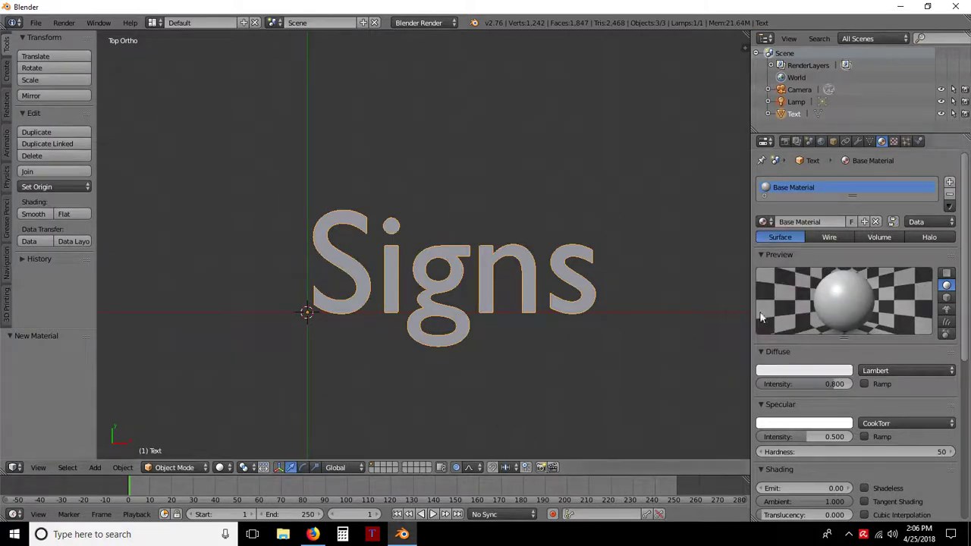
Step: Assign the Negative Value material to the Signs mesh and set its diffuse color to black
left_click(763, 222)
left_click(798, 252)
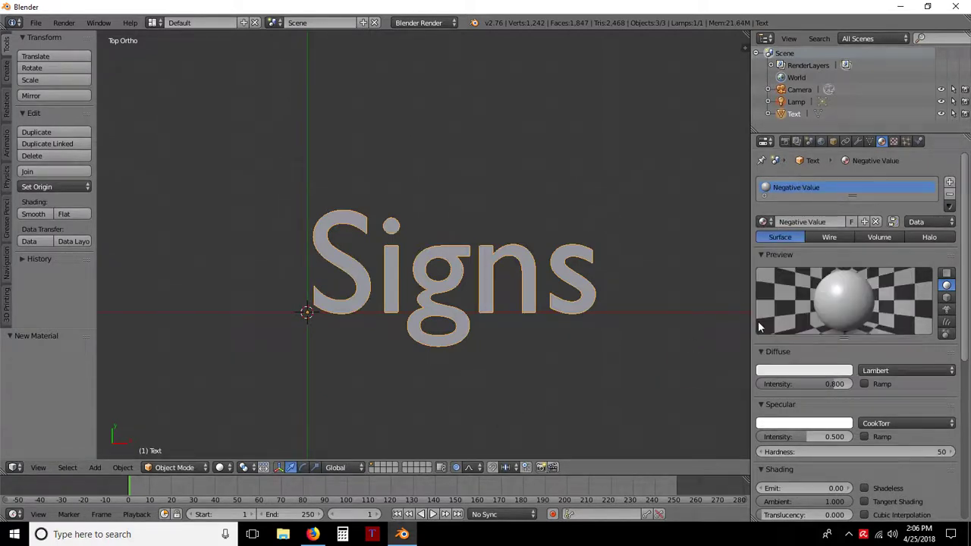
left_click(794, 369)
left_click_drag(842, 215, 842, 297)
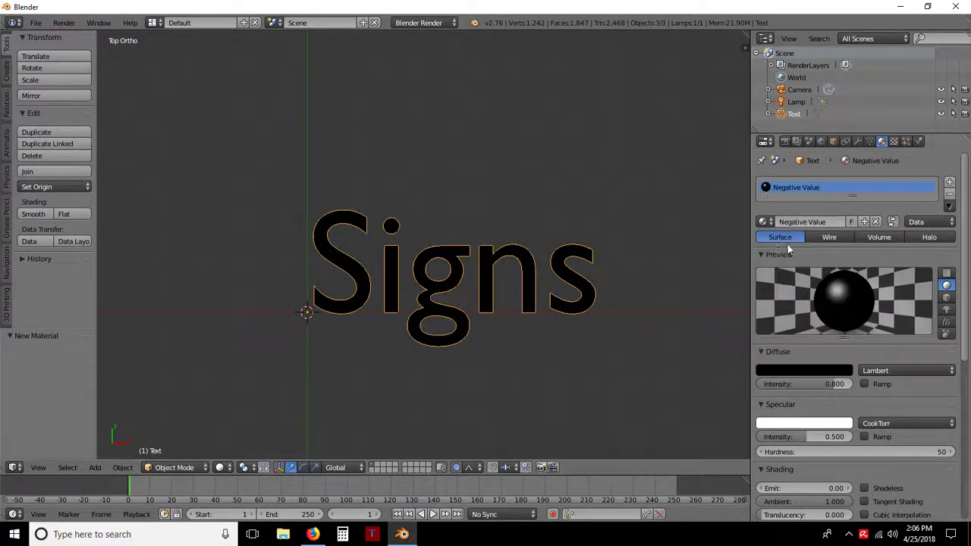
Step: Compare the two materials on the Signs lettering by alternating between Base Material and Negative Value, ending on Negative Value
left_click(765, 222)
left_click(772, 239)
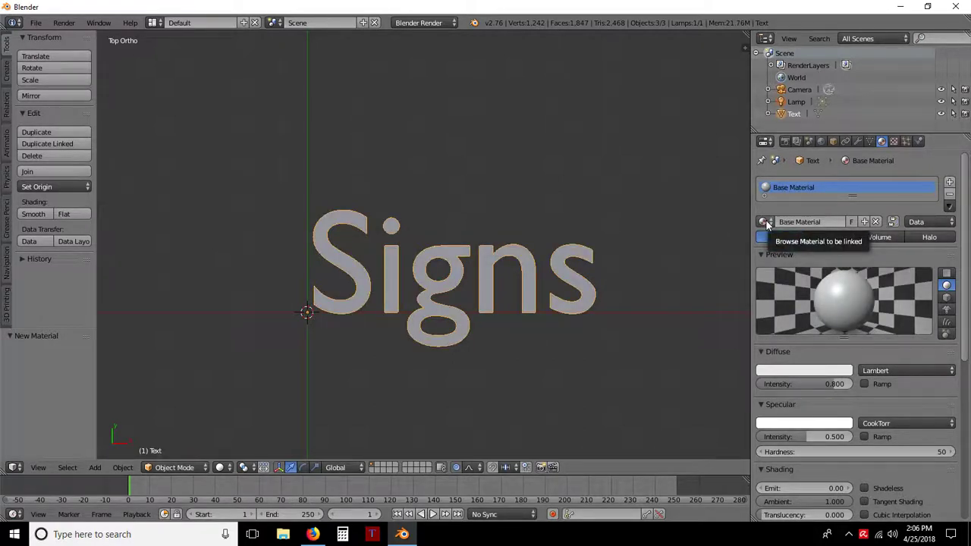
left_click(764, 221)
left_click(782, 253)
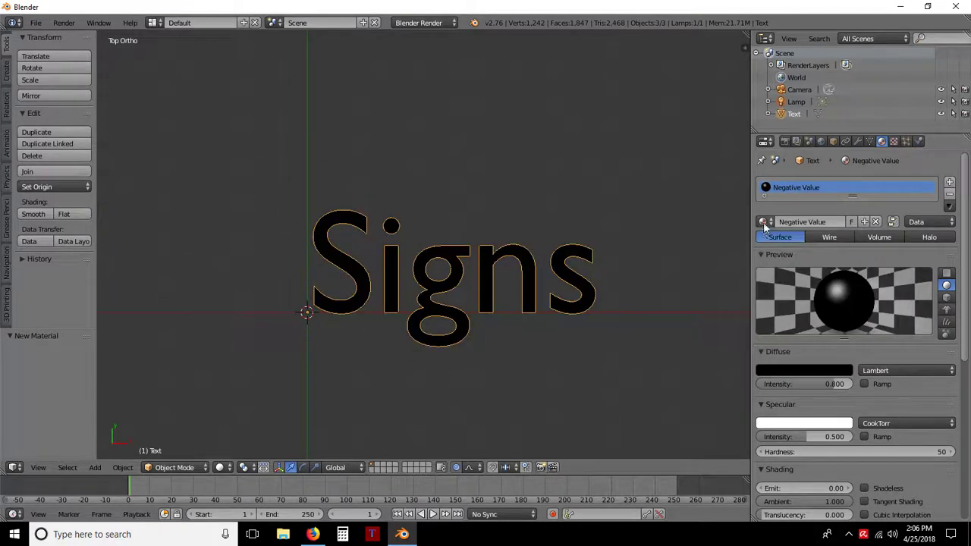
left_click(763, 222)
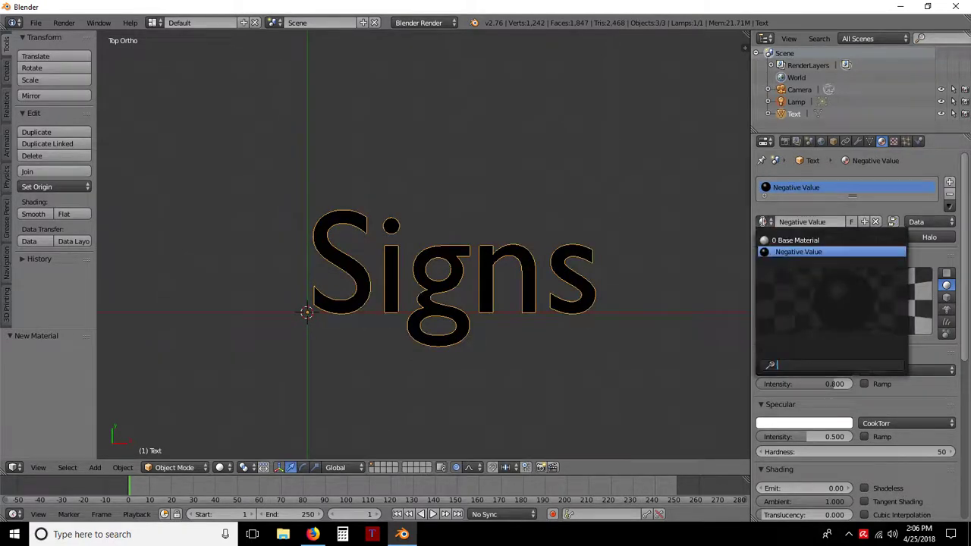
left_click(795, 239)
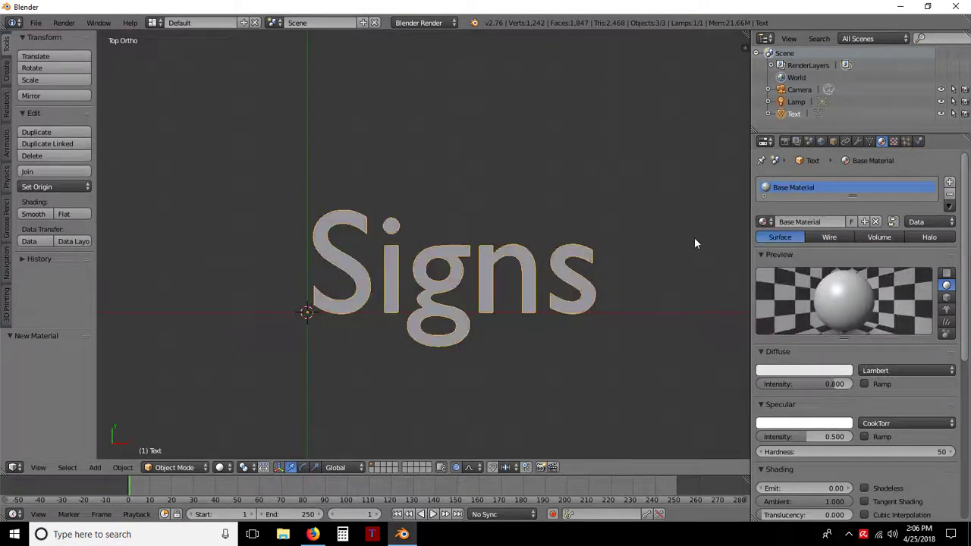
left_click(763, 221)
left_click(781, 252)
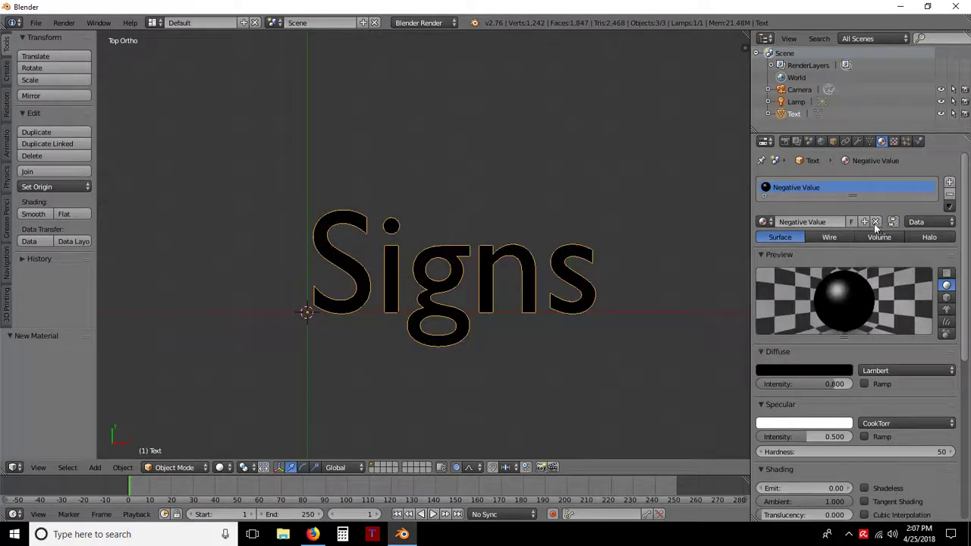
Step: Unlink Negative Value from the Signs mesh and assign Base Material in its place
left_click(875, 222)
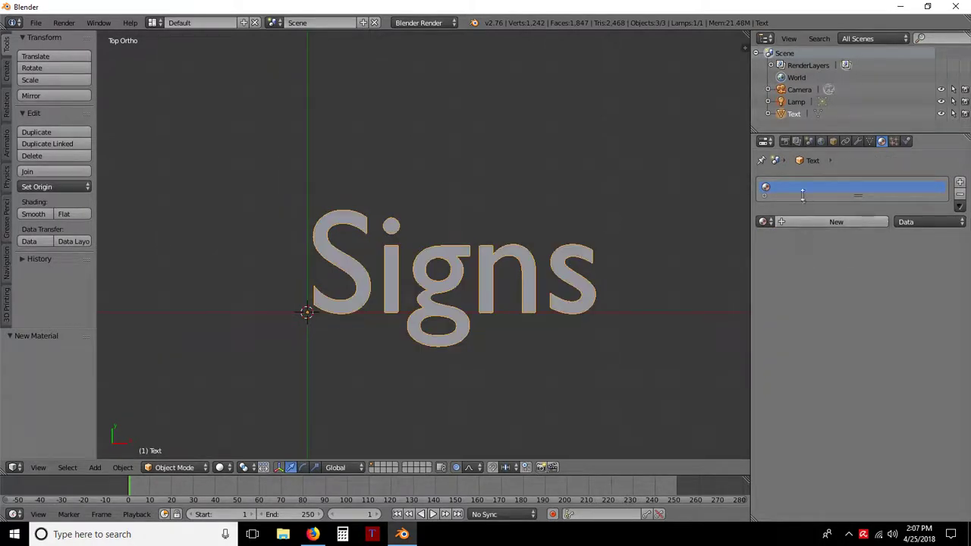
left_click(762, 221)
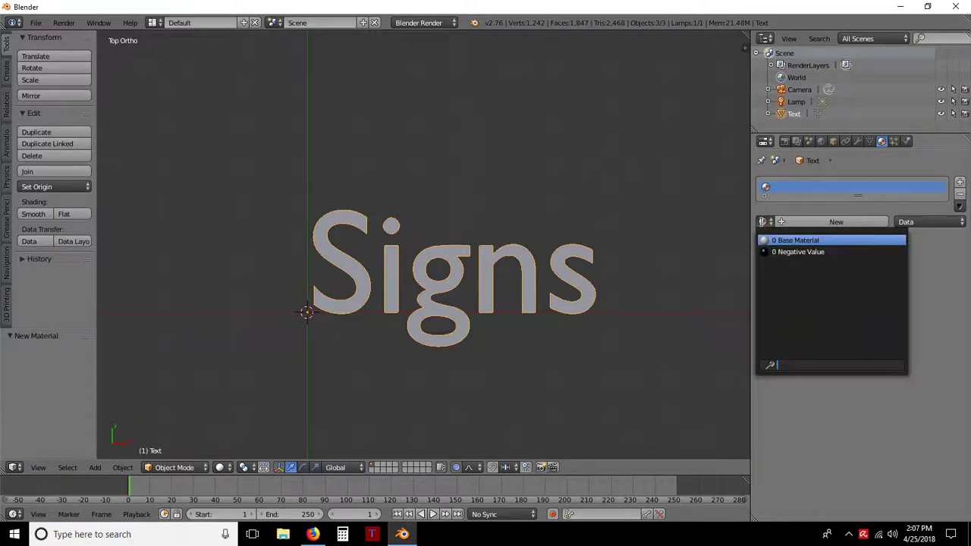
left_click(788, 240)
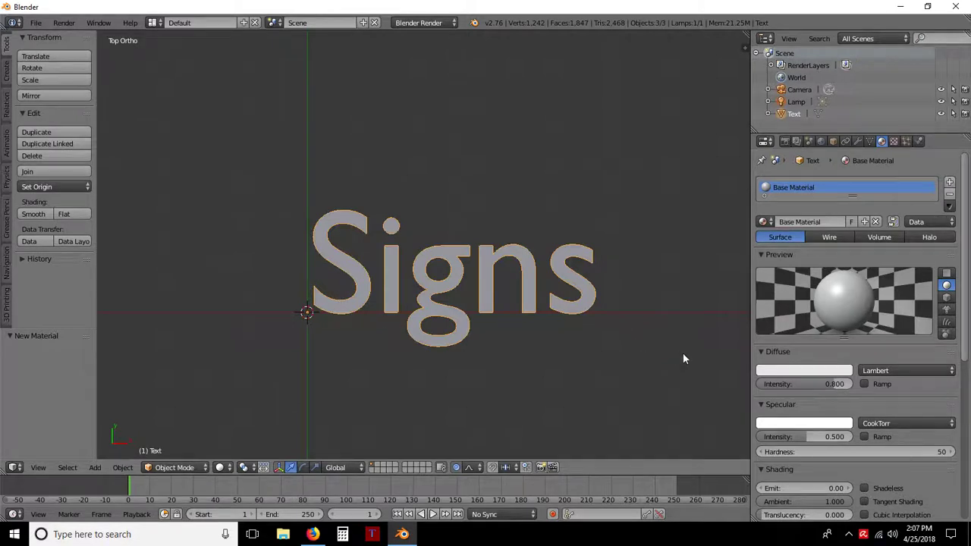
Step: Add a new texture to Base Material and browse to the Pictures folder on the D: drive for its image
left_click(894, 142)
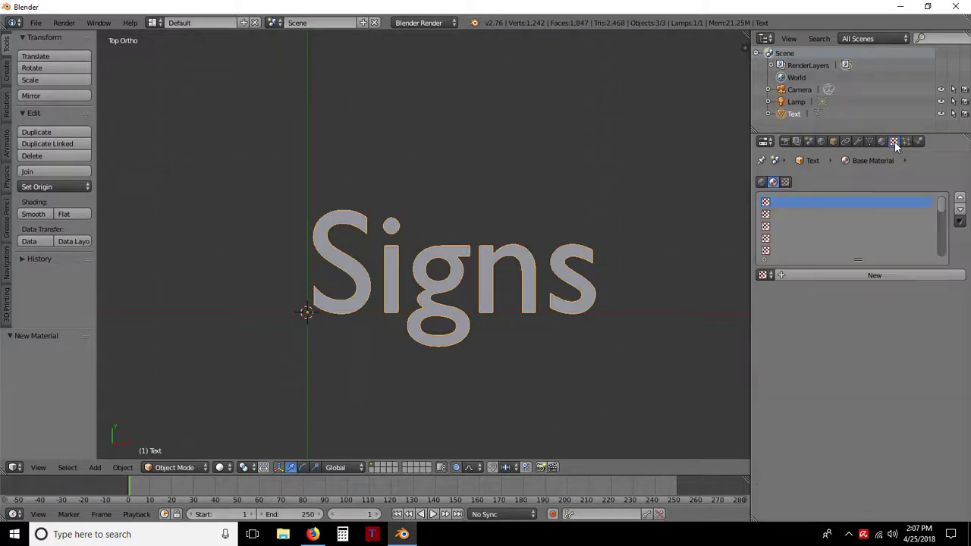
left_click(810, 274)
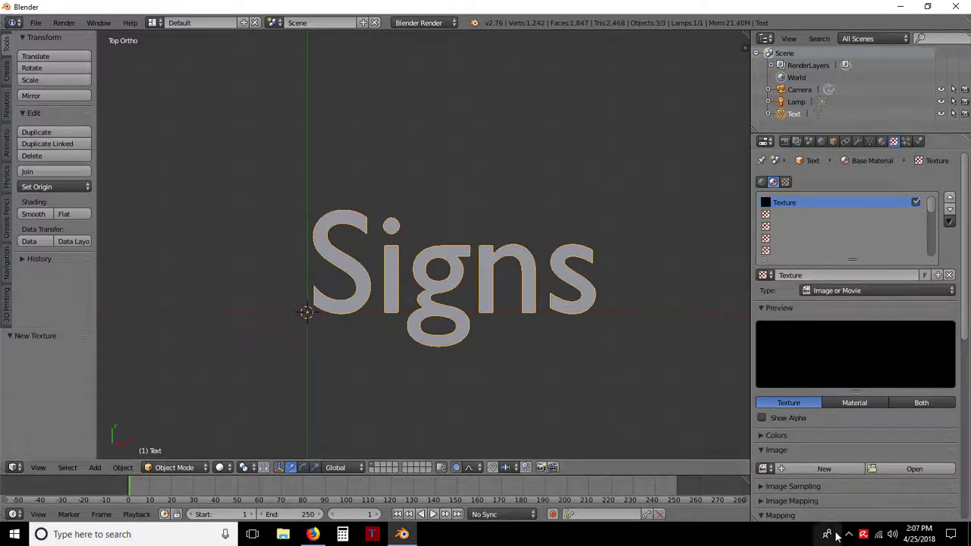
left_click(896, 469)
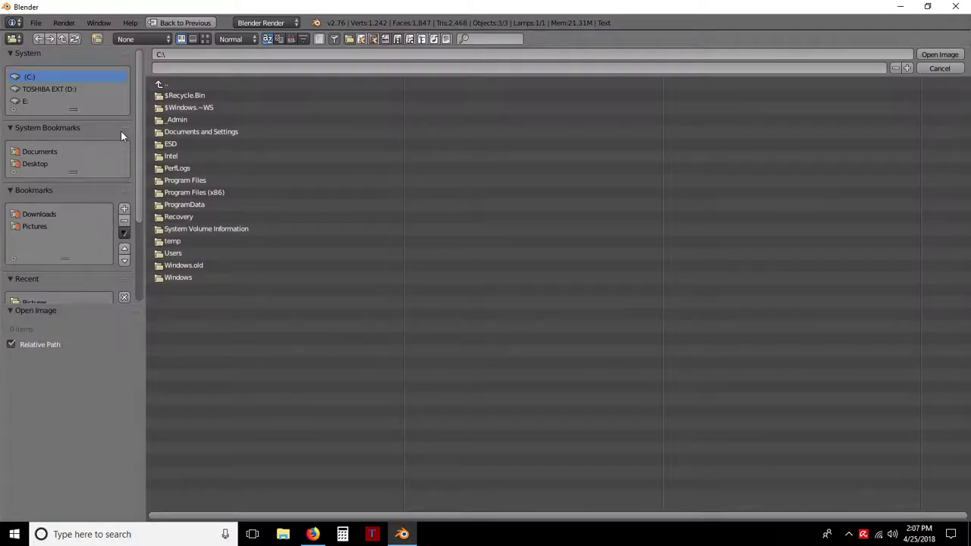
left_click(47, 89)
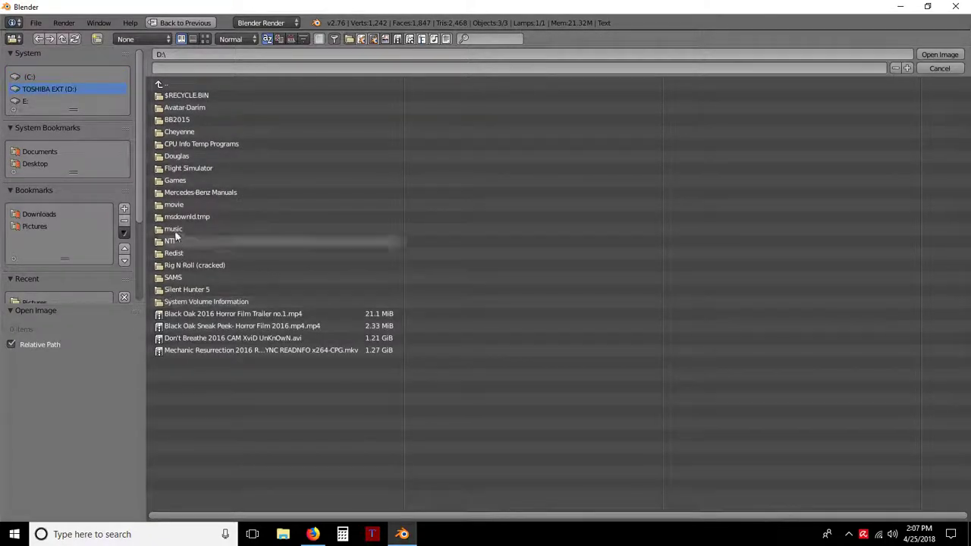
left_click(193, 156)
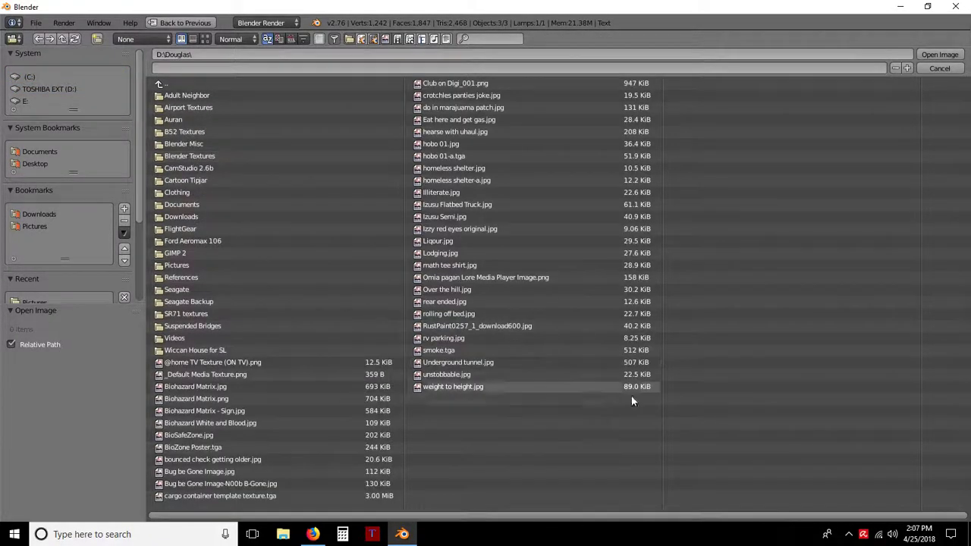
left_click(197, 266)
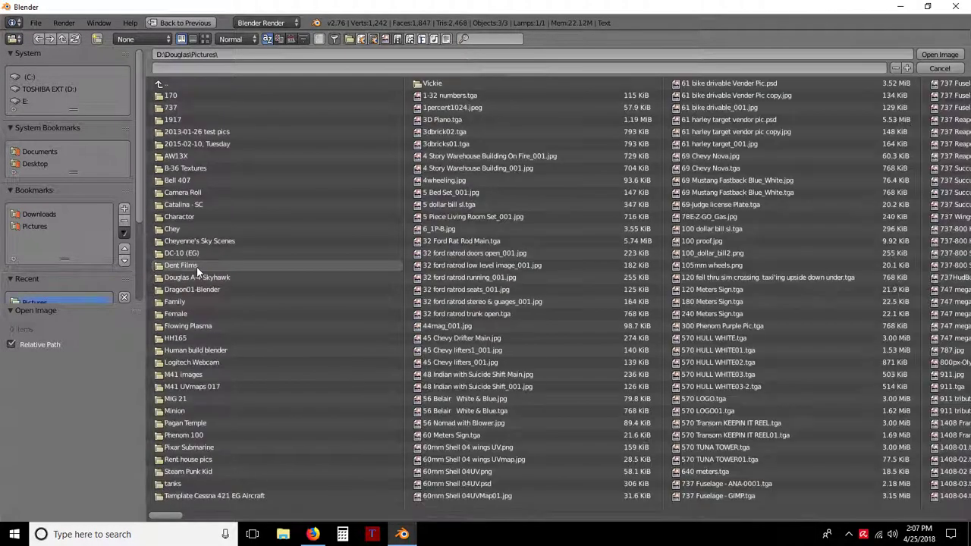
Step: Try the thumbnail and detailed list displays for the Pictures folder, returning to the short list
left_click(205, 40)
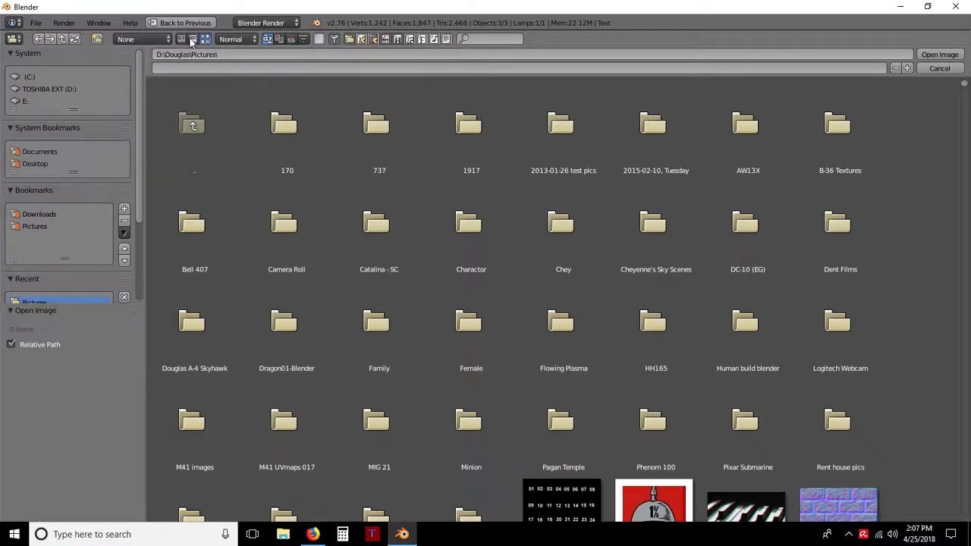
left_click(191, 39)
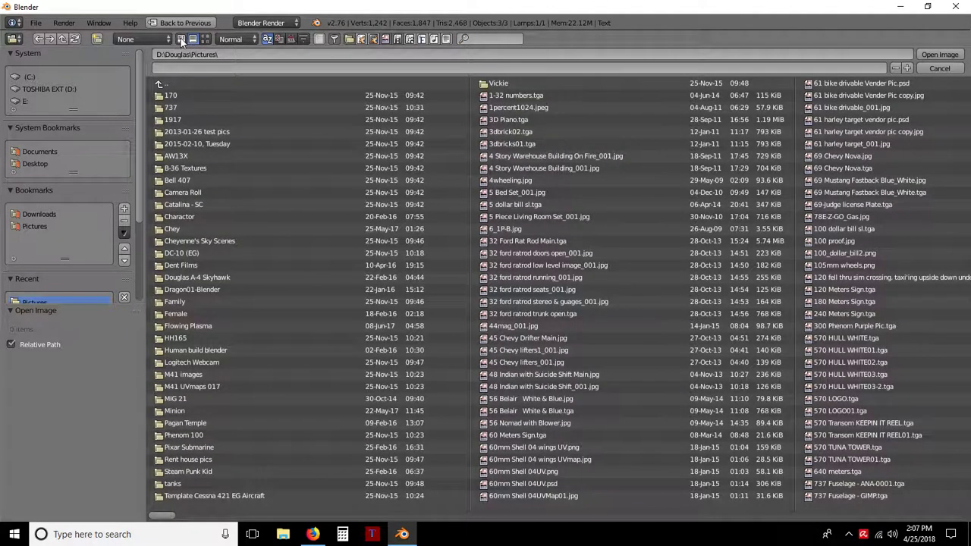
left_click(181, 39)
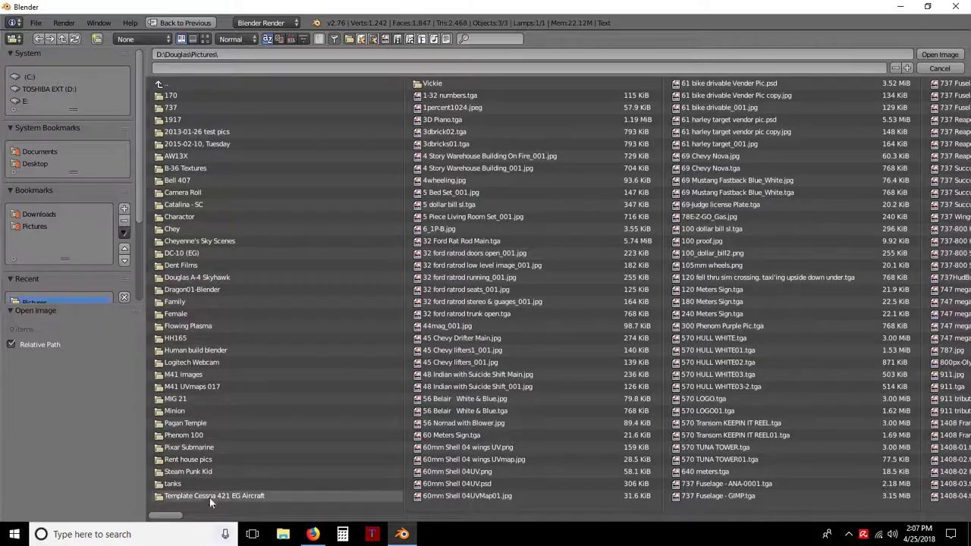
Step: Load fire_by_shaedsofgrey.jpg from the Pictures folder as the texture's image
left_click_drag(176, 516, 470, 525)
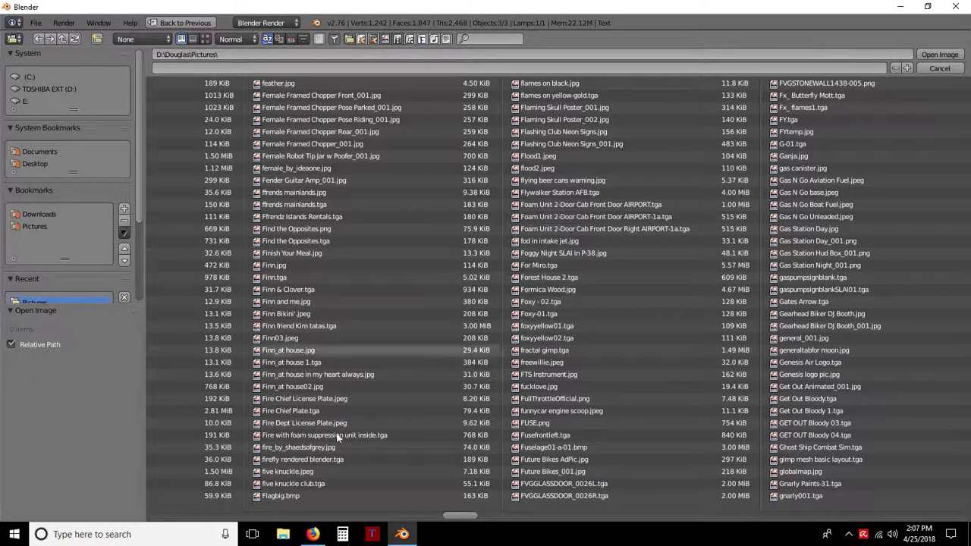
left_click(296, 447)
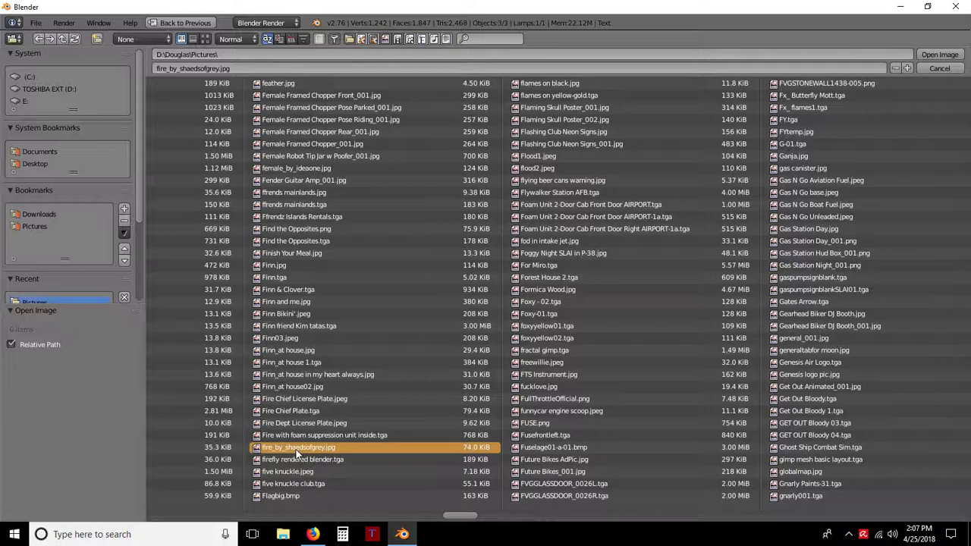
left_click(940, 55)
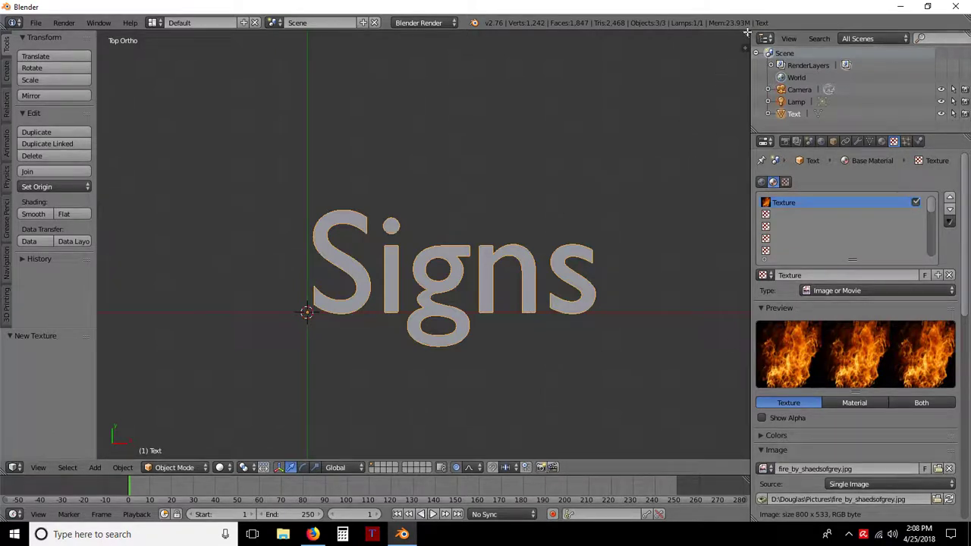
Step: Split the 3D view into two side-by-side areas and make the new one a UV/Image Editor without the tool shelf
left_click_drag(747, 32, 411, 66)
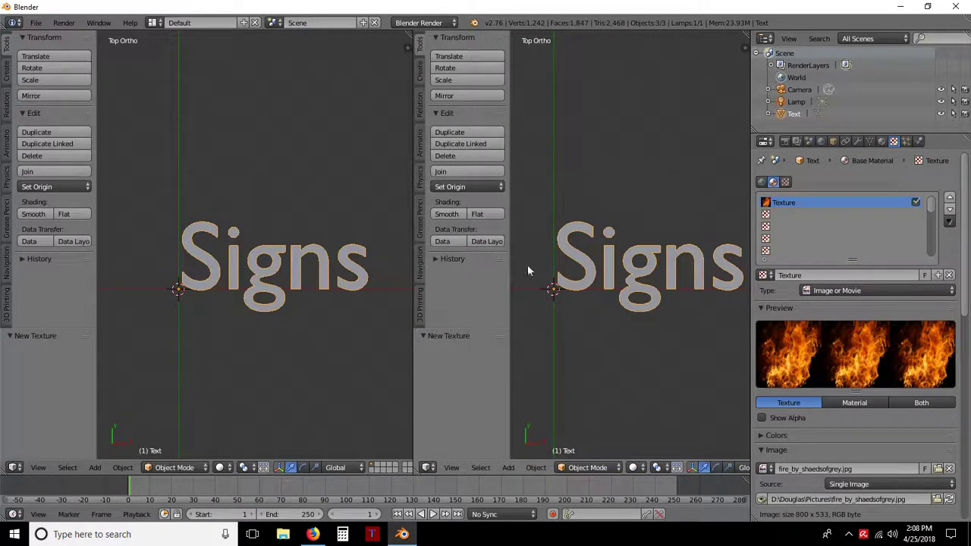
key("t")
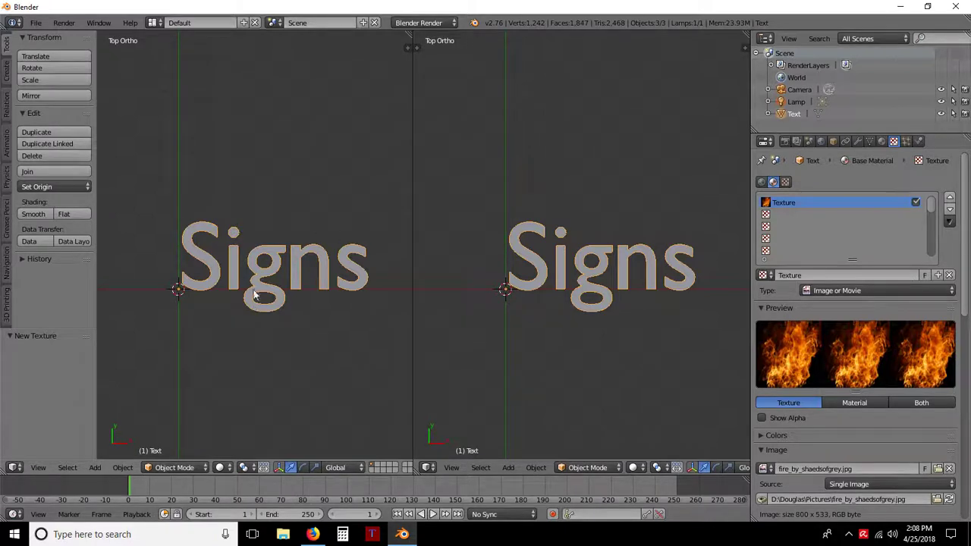
left_click(426, 467)
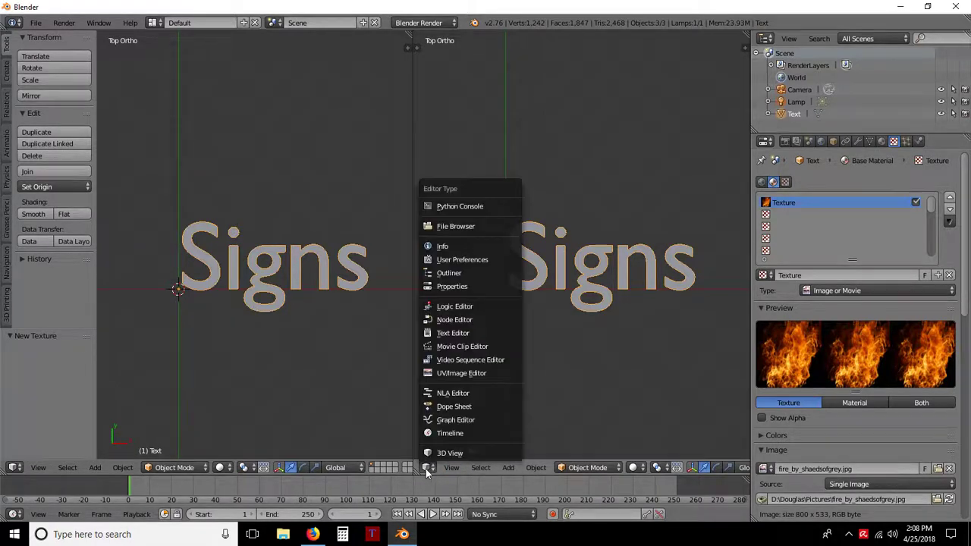
left_click(460, 373)
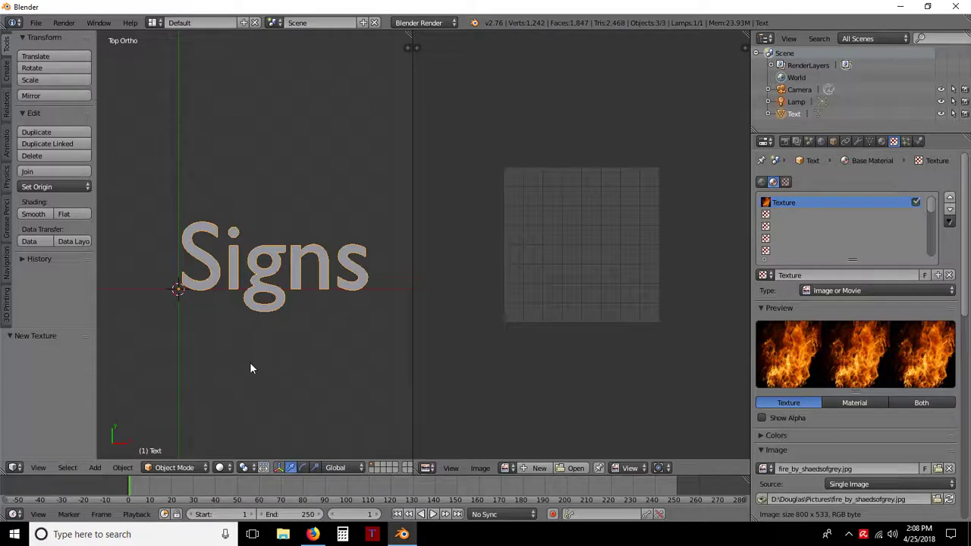
Step: Switch the Signs mesh to Edit Mode
key("Tab")
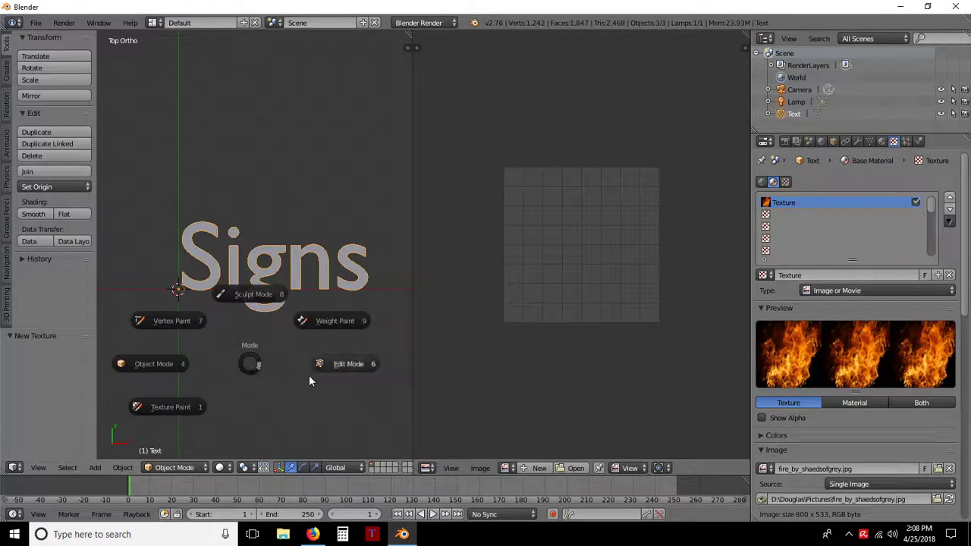
left_click(350, 364)
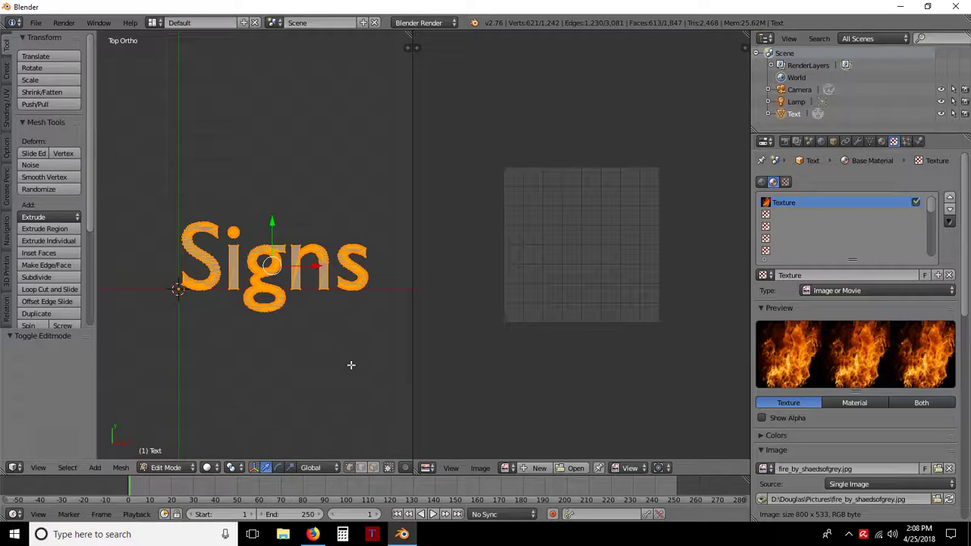
Step: Try unwrapping the Signs mesh with Smart UV Project at the 66.00 angle limit, and undo the unwrap
key("u")
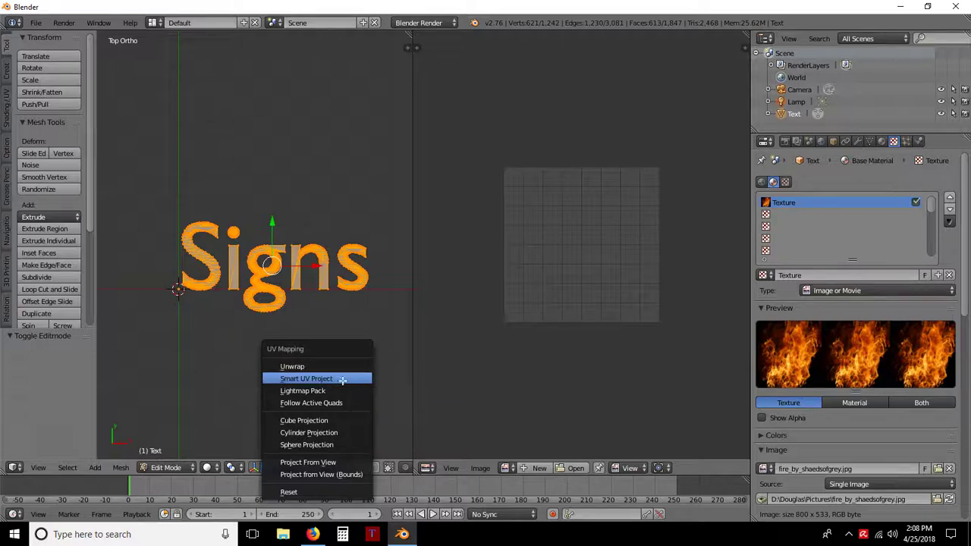
left_click(342, 379)
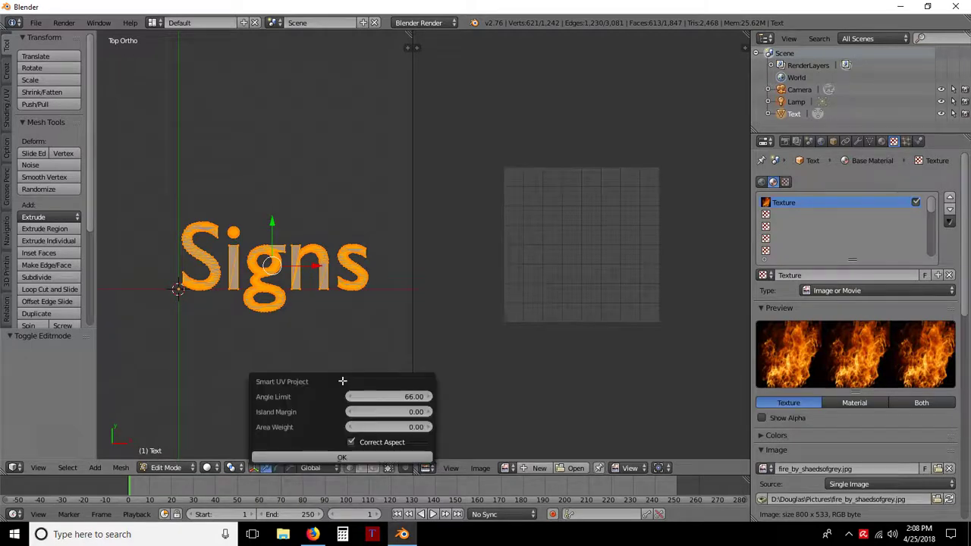
left_click(327, 457)
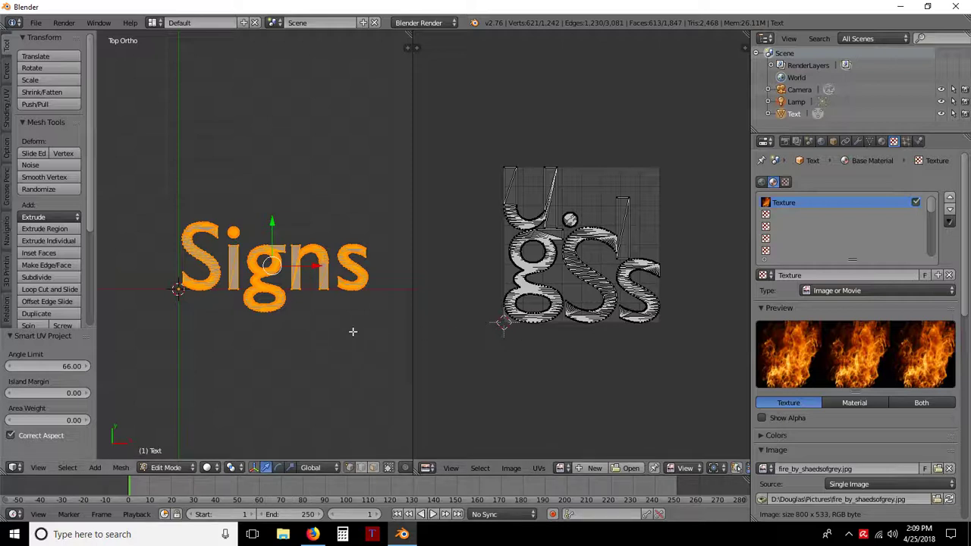
key("ctrl+z")
Step: Unwrap the Signs mesh from the top view with Project From View
key("u")
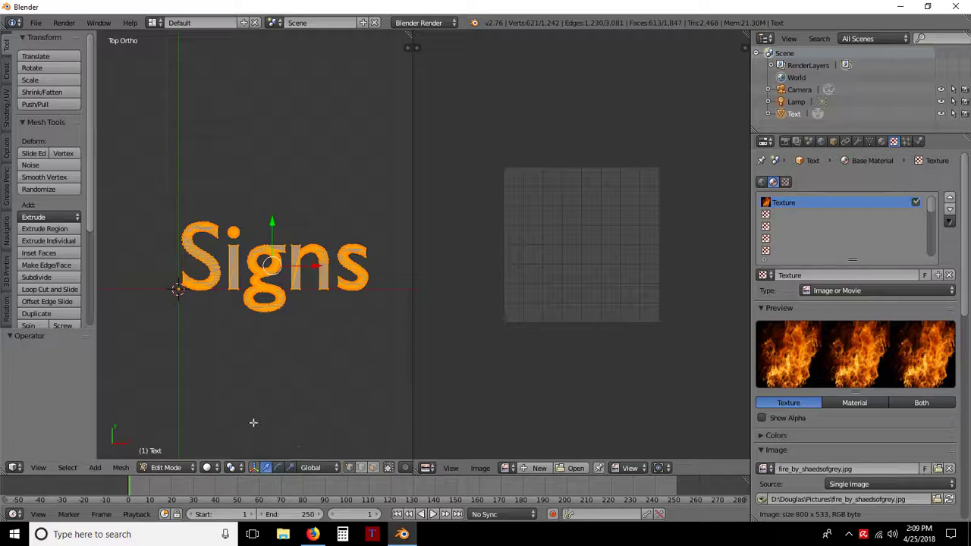
key("u")
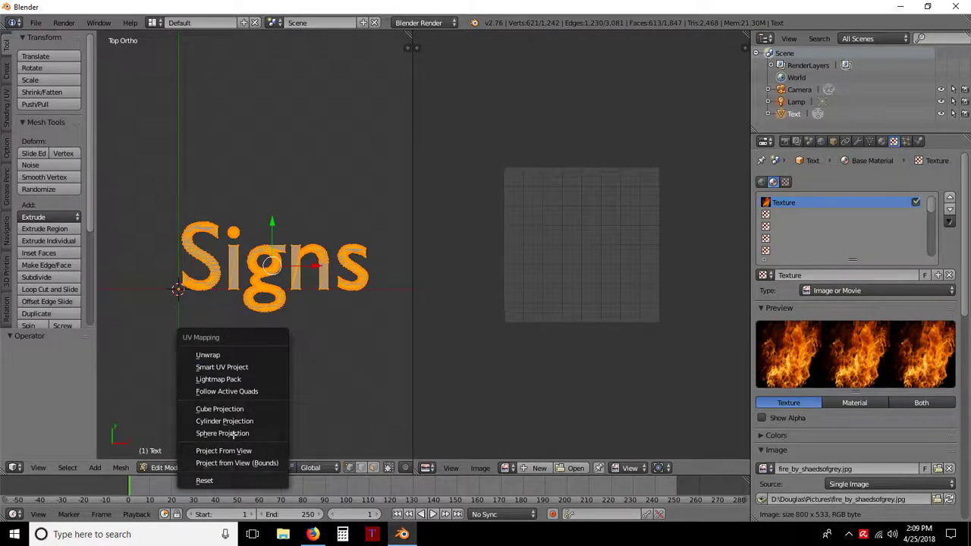
left_click(235, 450)
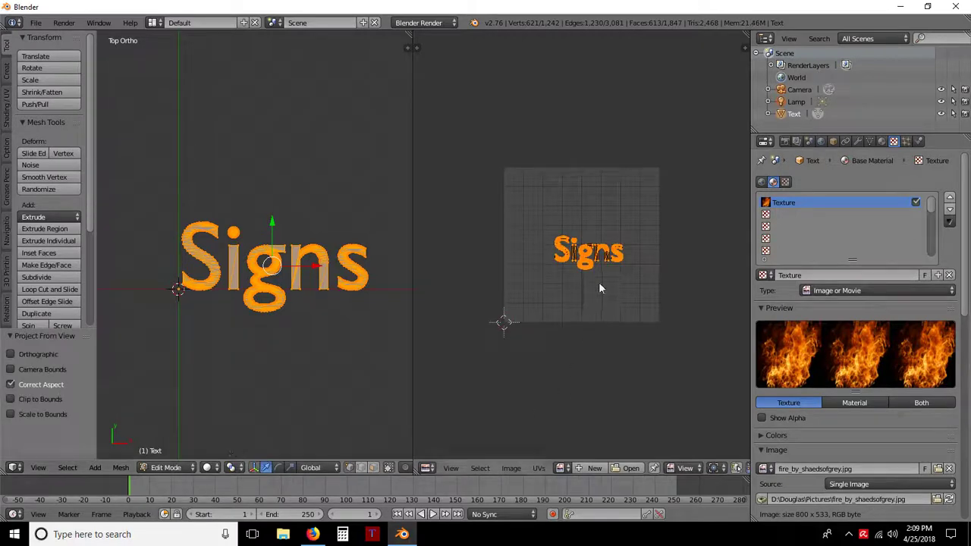
scroll(620, 262, "up", 3)
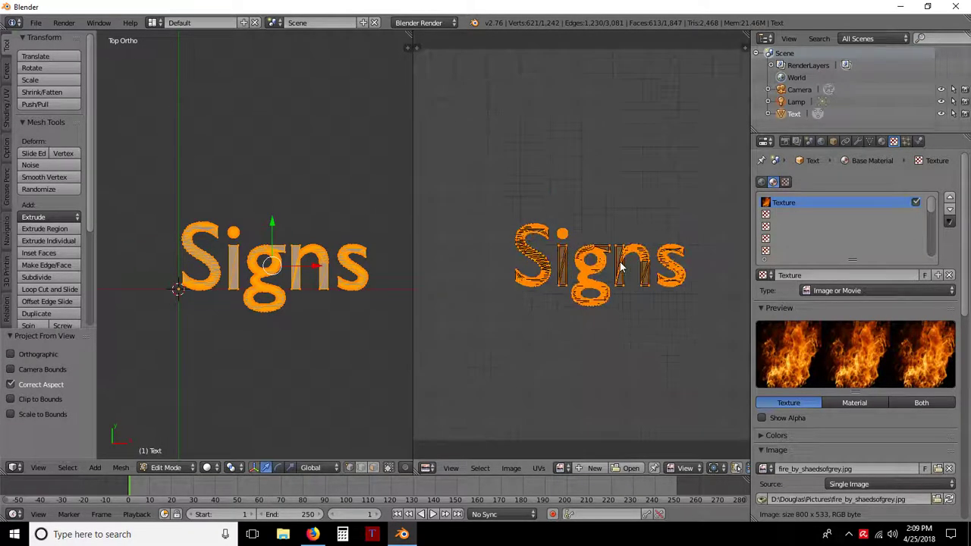
scroll(620, 264, "down", 1)
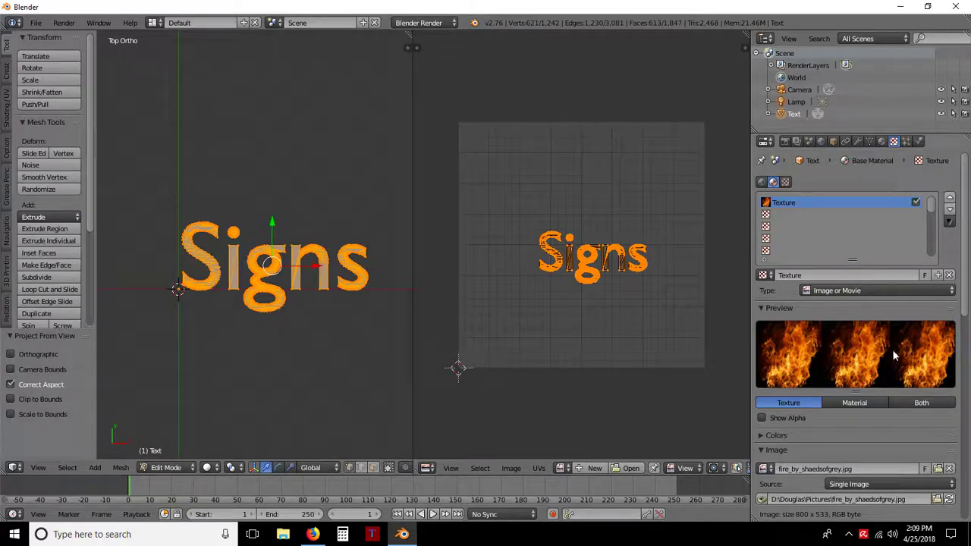
Step: Display fire_by_shaedsofgrey.jpg behind the Signs UV layout in the UV/Image Editor
left_click(558, 468)
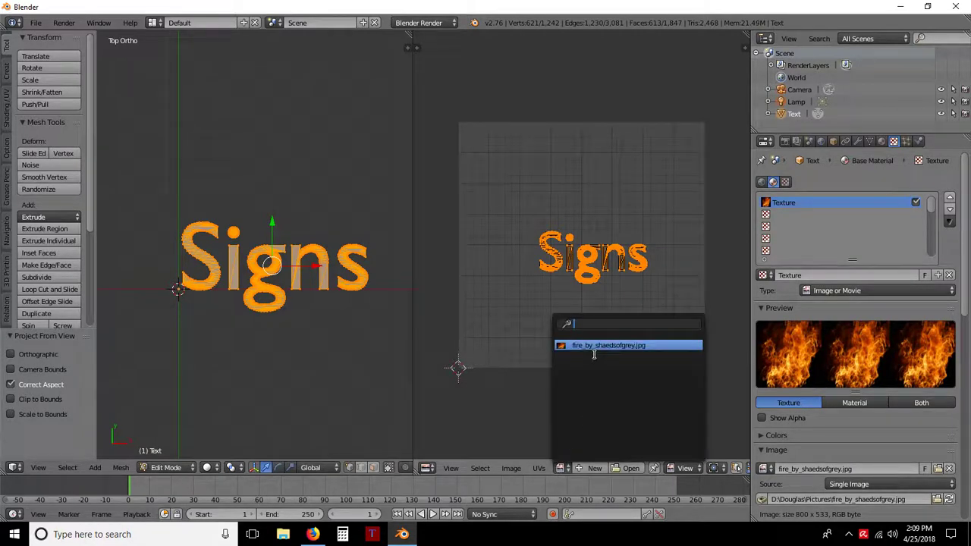
left_click(591, 346)
scroll(593, 346, "down", 4)
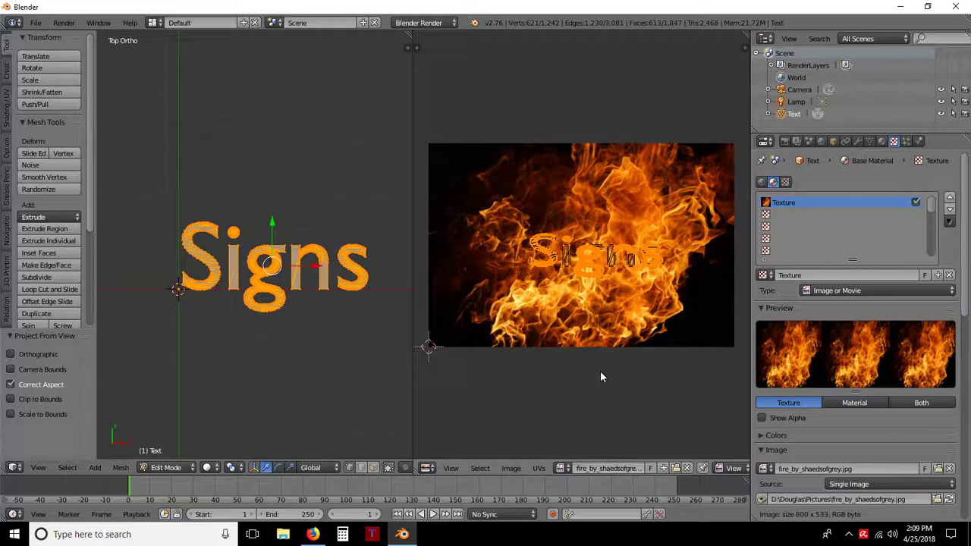
Step: Try moving the Signs UV layout over the fire image, freely and along the Y axis
key("g")
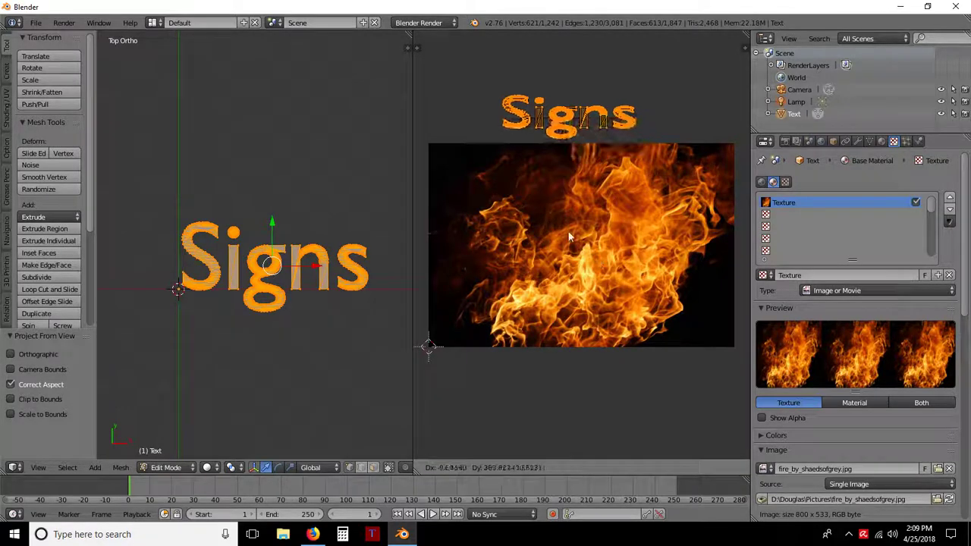
key("y")
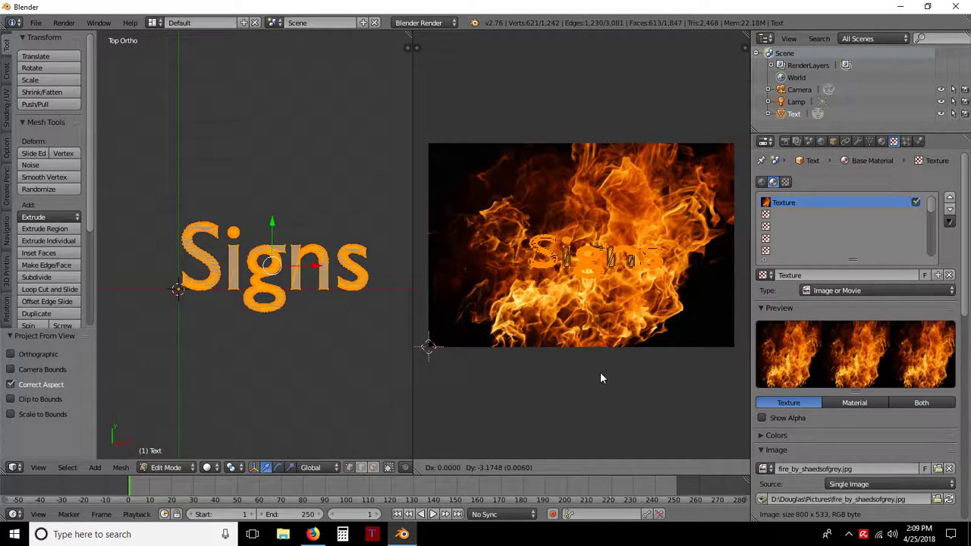
left_click(601, 376)
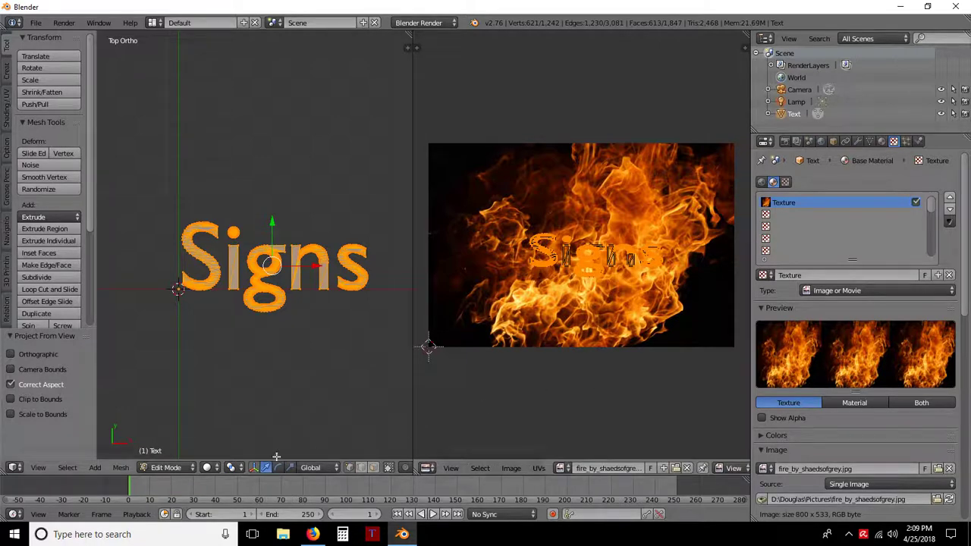
Step: Set the 3D view's shading to Texture and widen the view so the whole Signs mesh shows
left_click(210, 468)
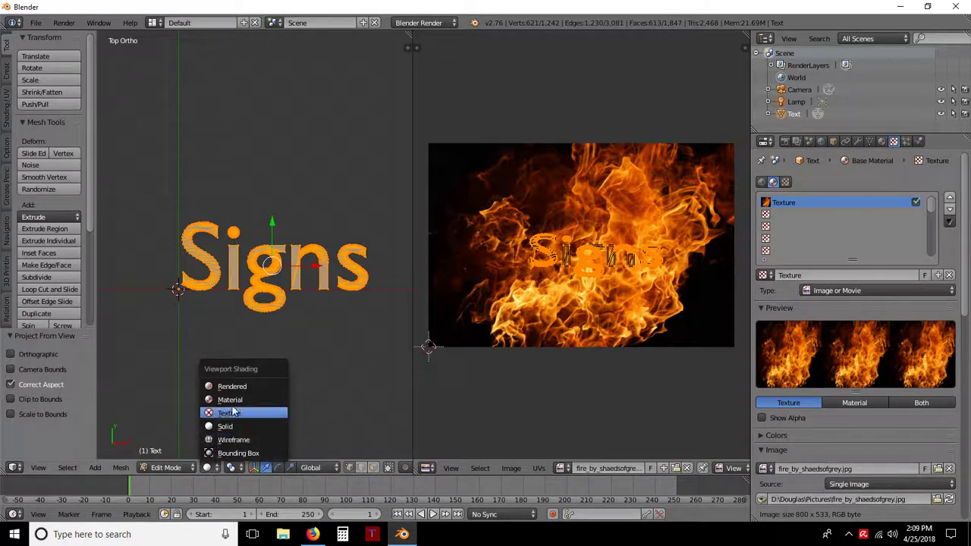
left_click(234, 414)
scroll(261, 355, "up", 3)
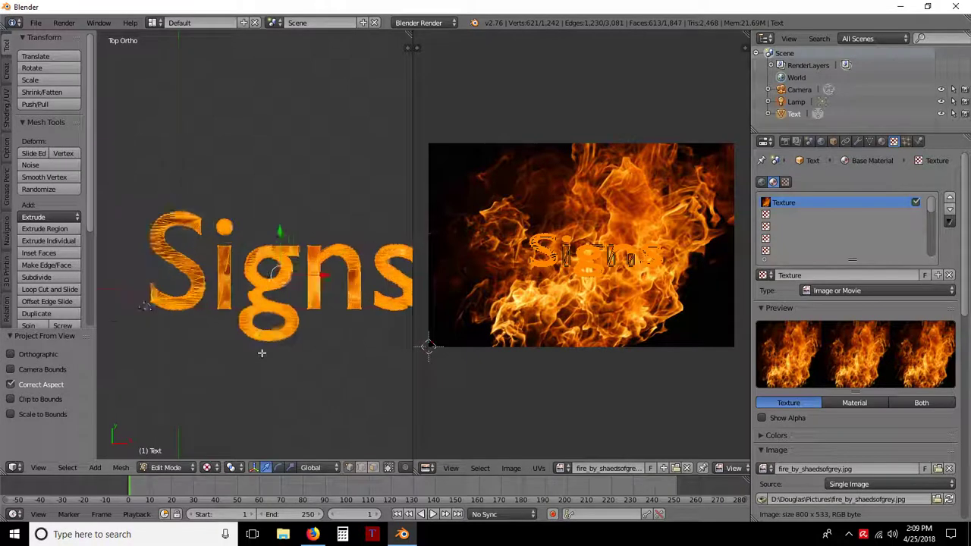
scroll(261, 354, "up", 2)
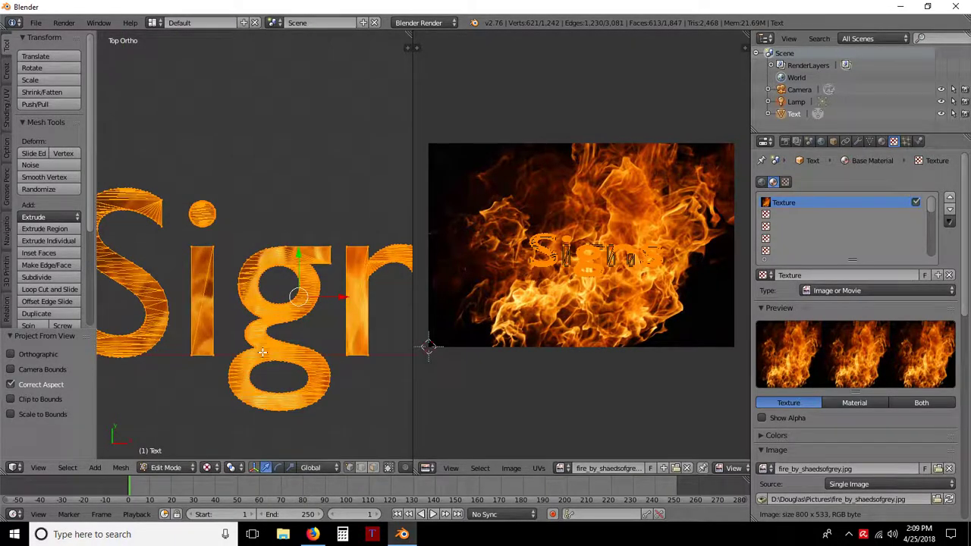
scroll(262, 352, "down", 1)
scroll(261, 352, "down", 1)
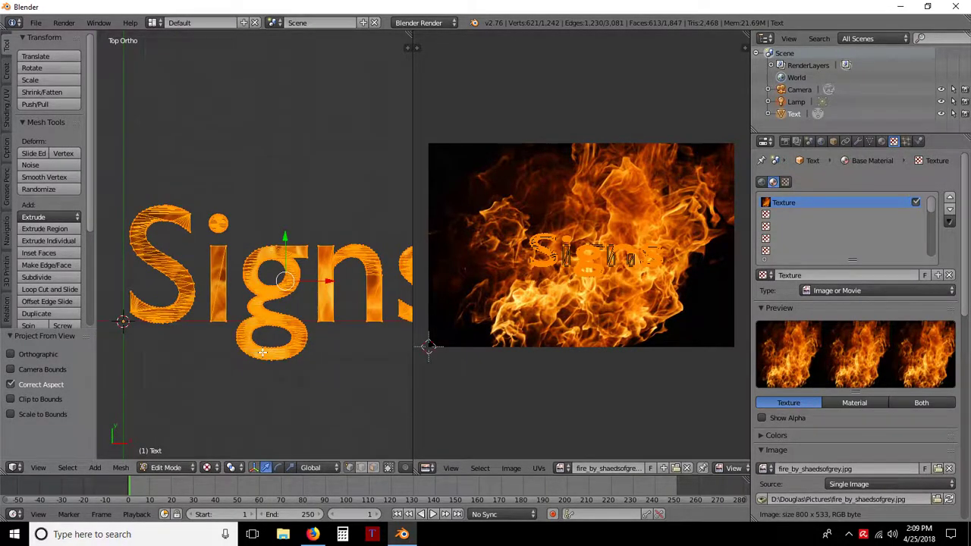
scroll(262, 352, "down", 1)
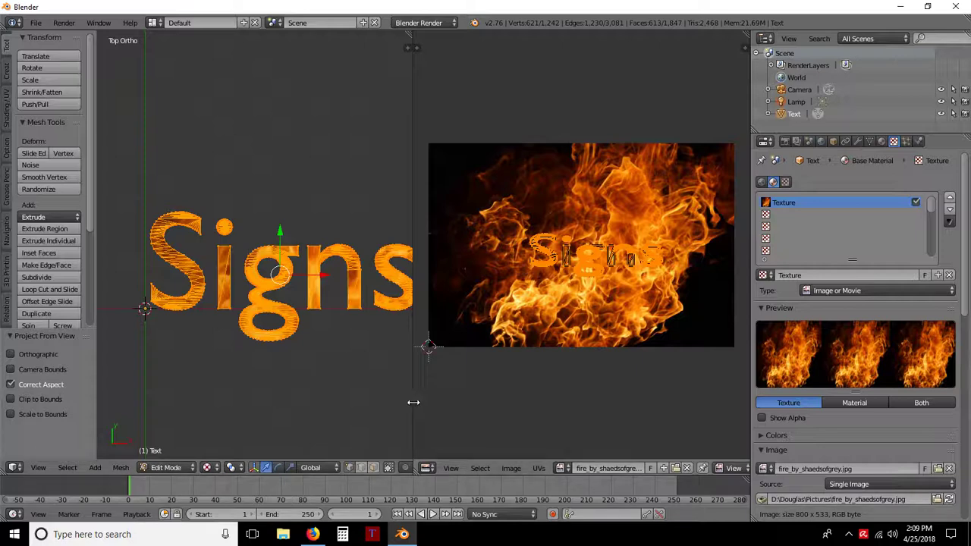
left_click_drag(413, 402, 445, 403)
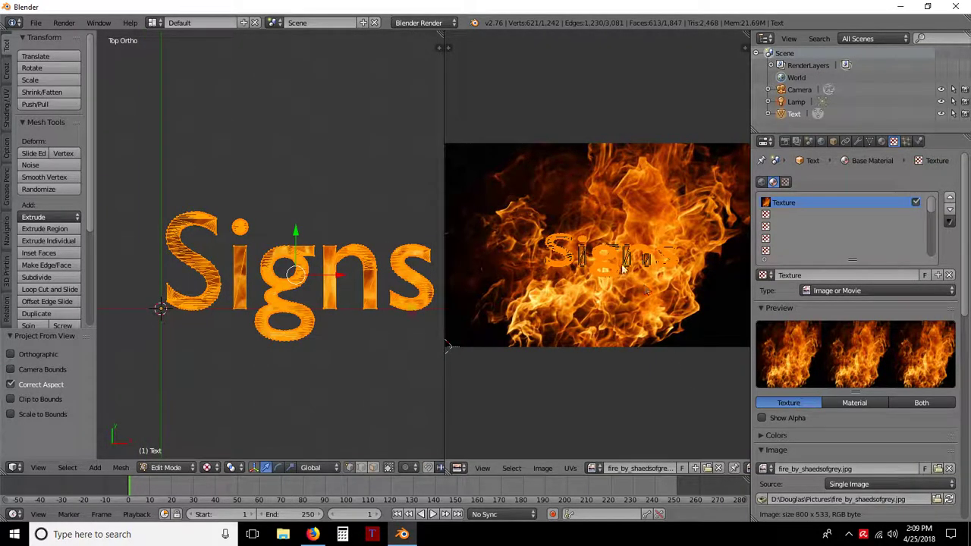
Step: Try moving, scaling and rotating the whole Signs UV layout over the fire image
key("g")
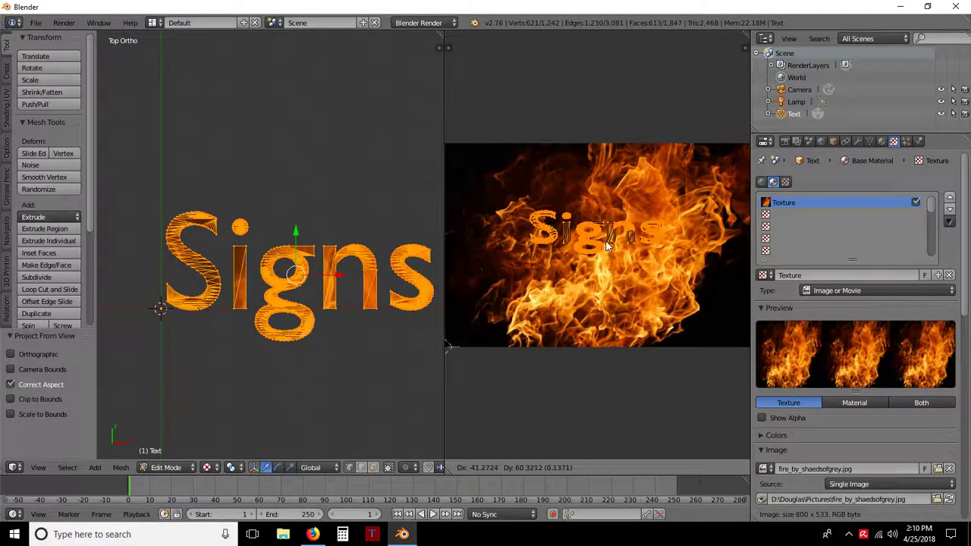
left_click(590, 263)
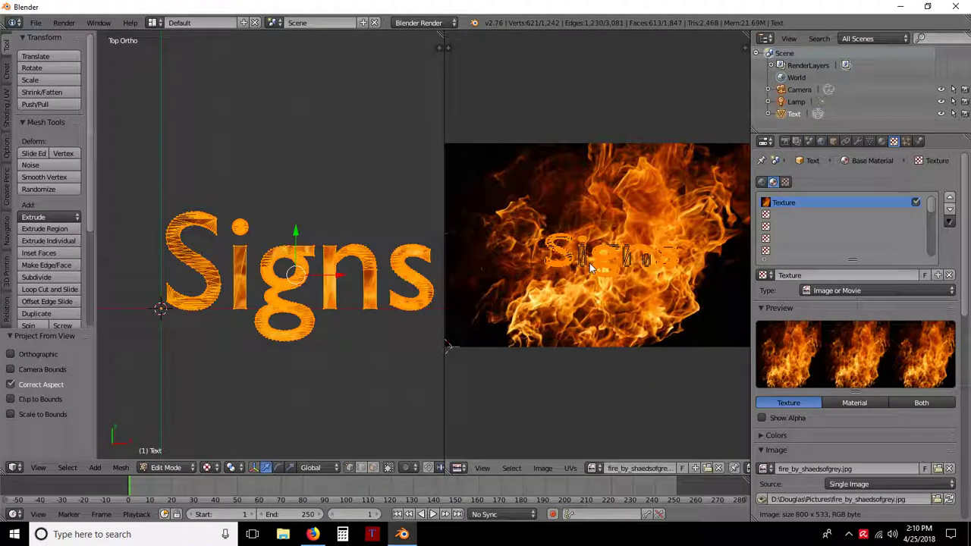
key("s")
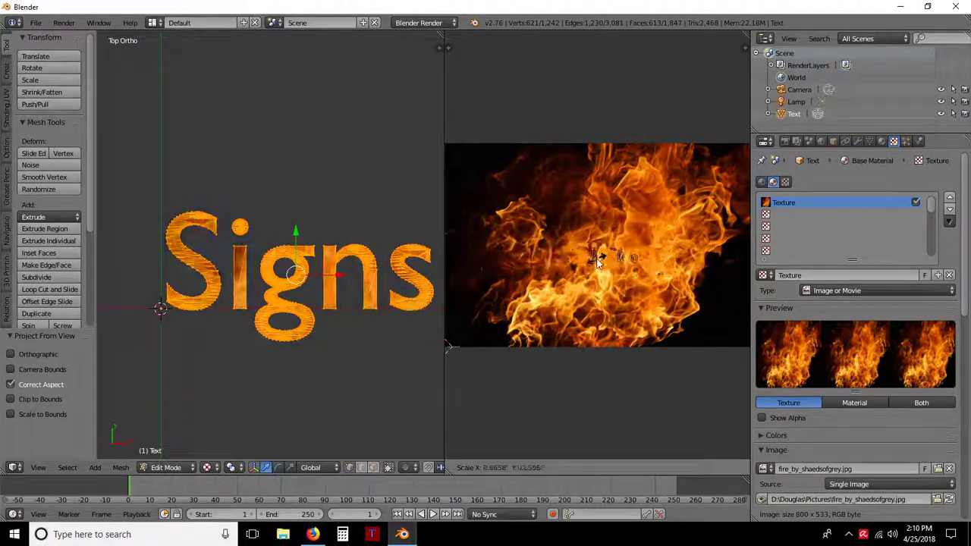
left_click(574, 312)
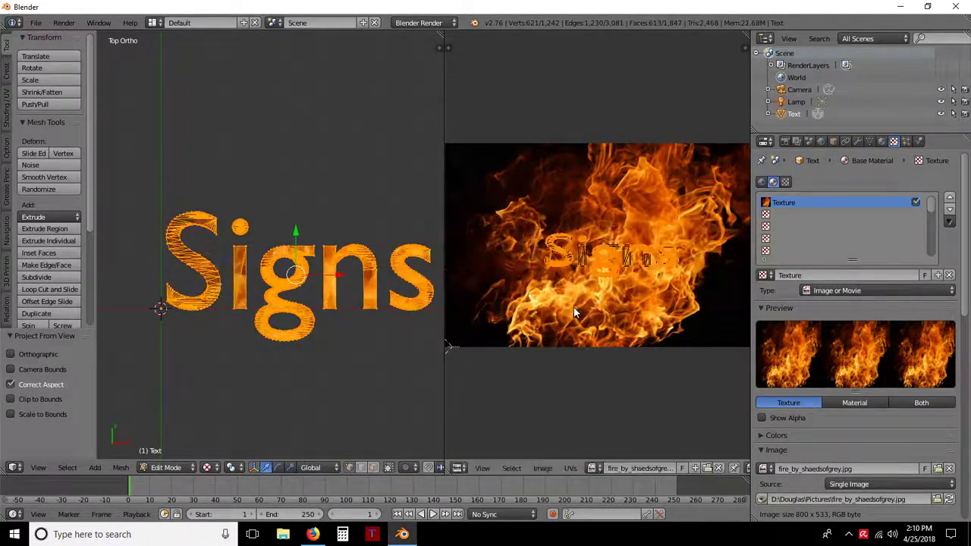
key("s")
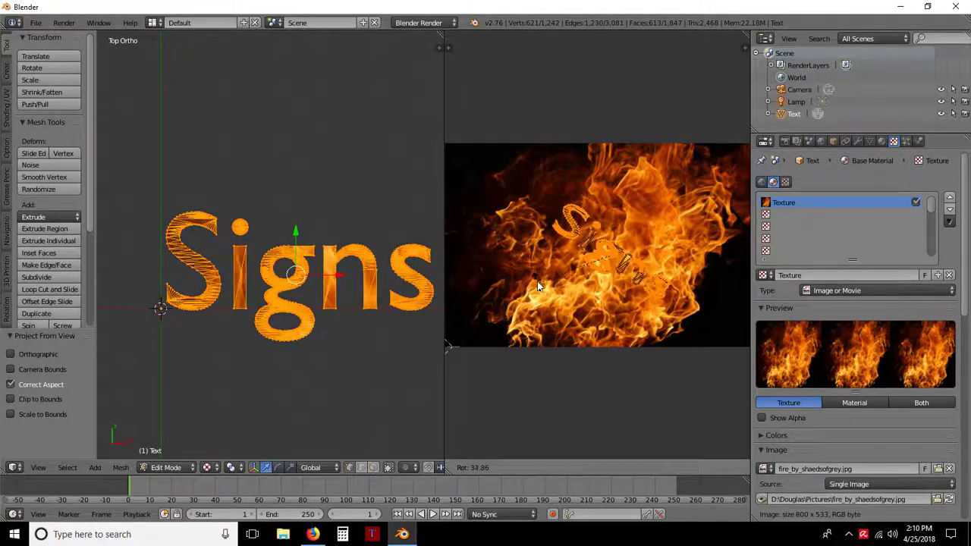
right_click(538, 286)
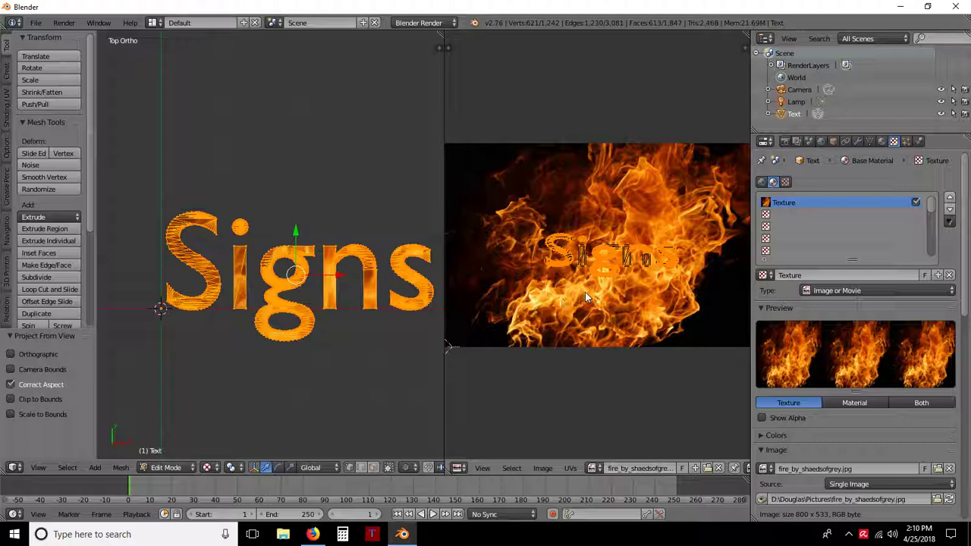
Step: Isolate the capital S's UV island as the selection and try moving it along the Y and X axes
key("a")
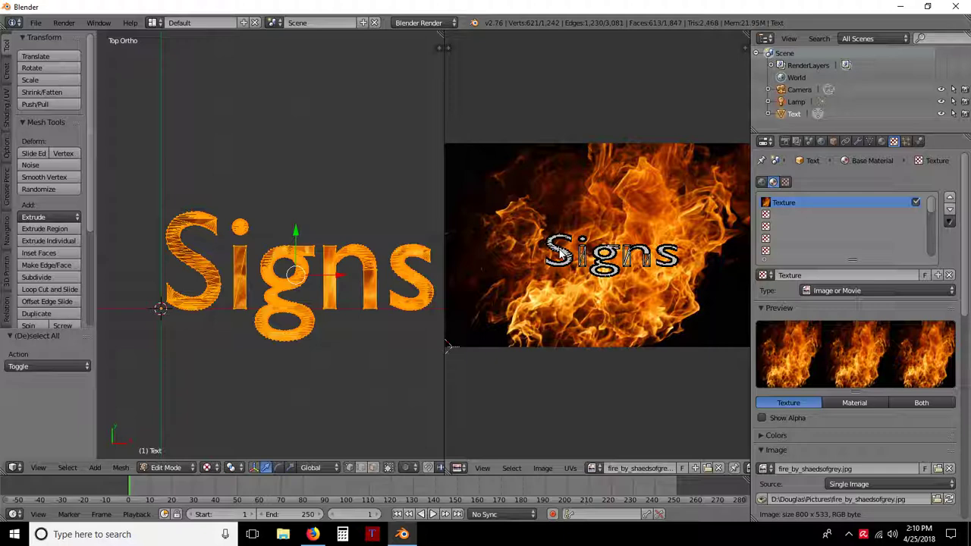
key("l")
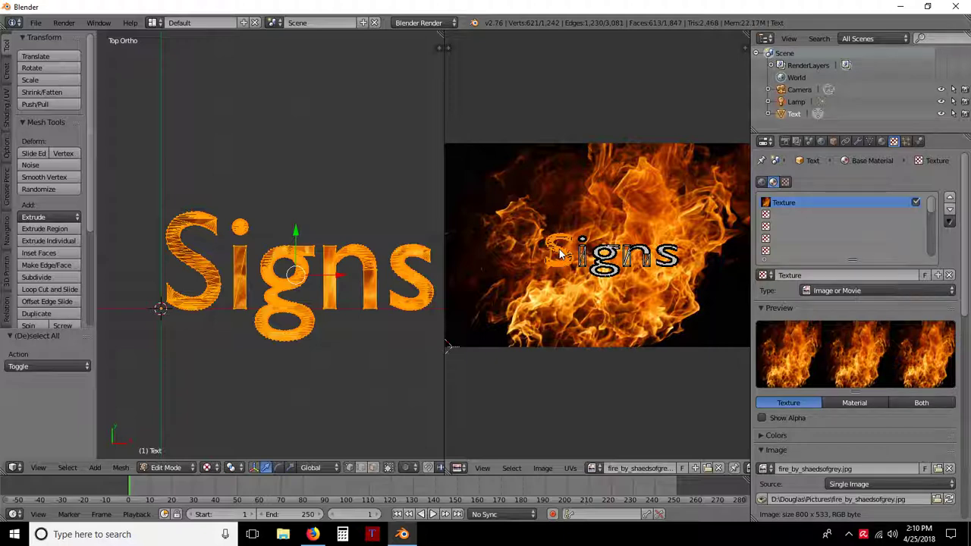
key("g")
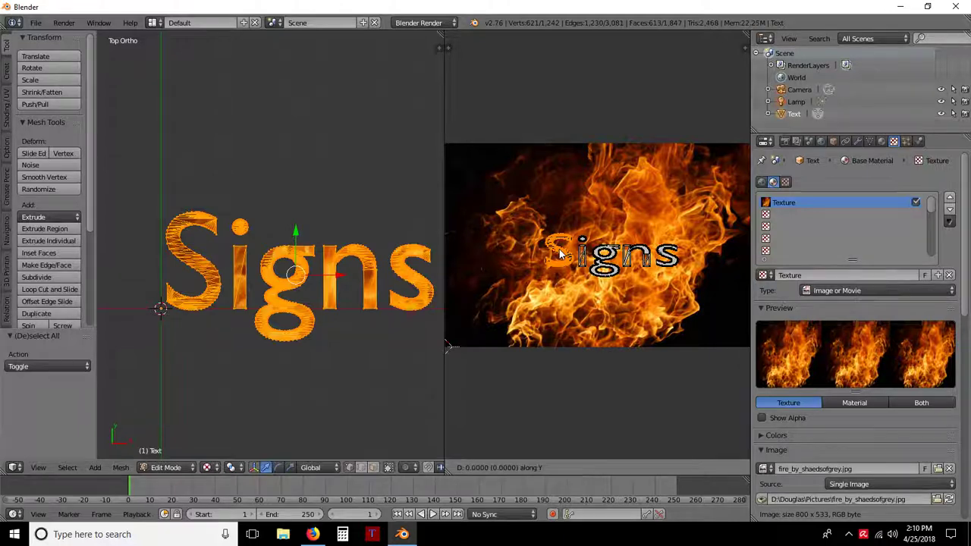
key("y")
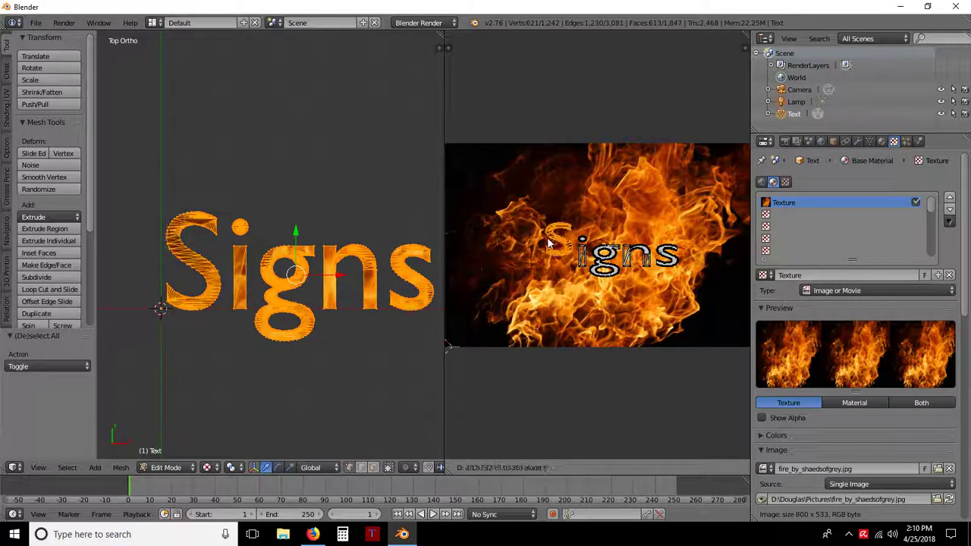
left_click(548, 243)
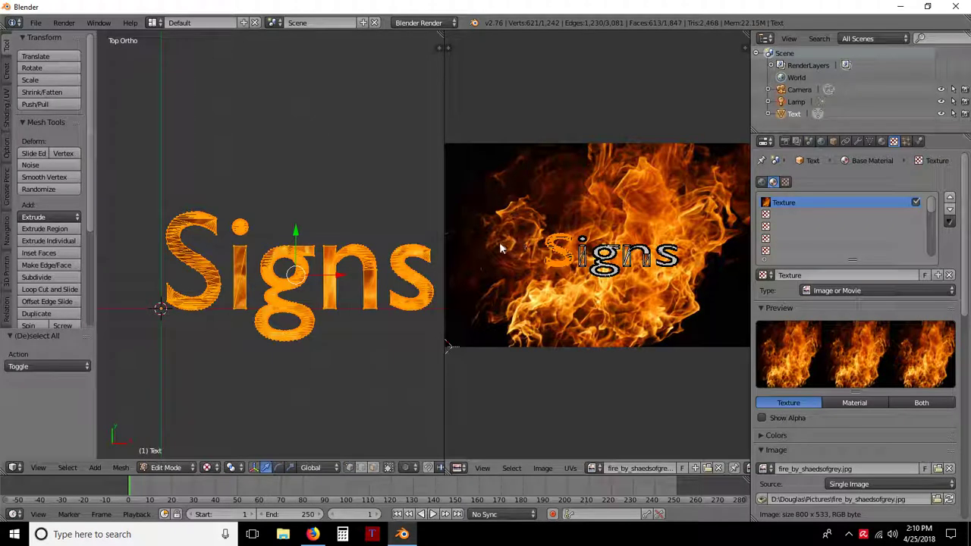
key("g")
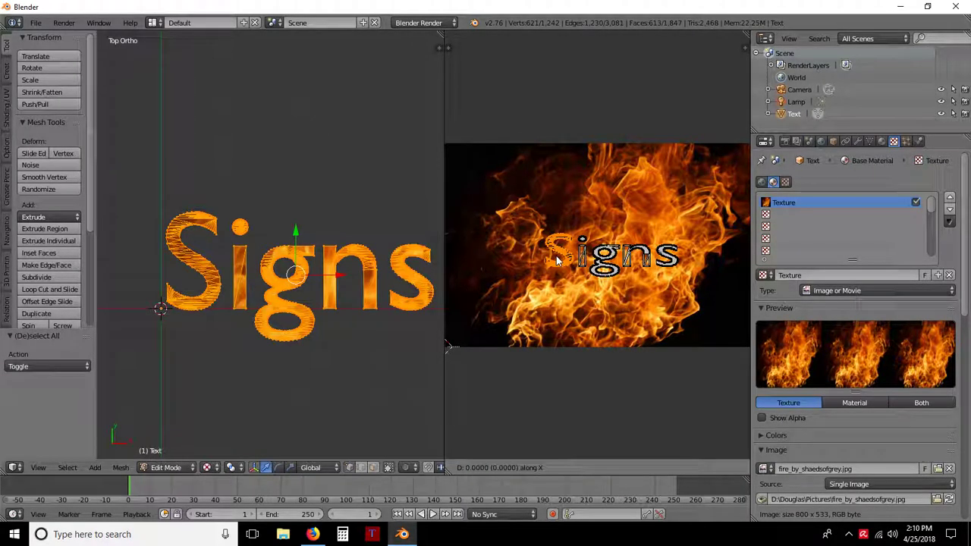
key("y")
key("x")
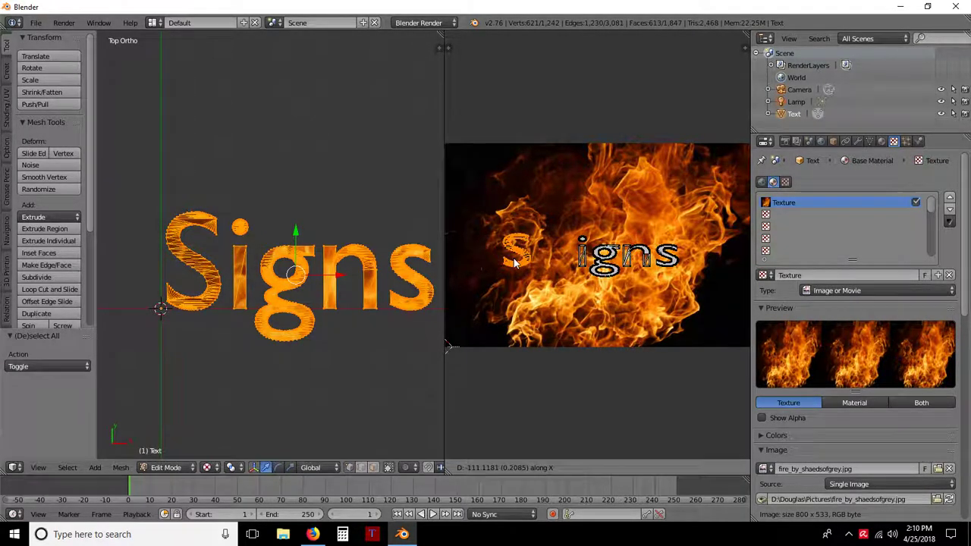
left_click(547, 264)
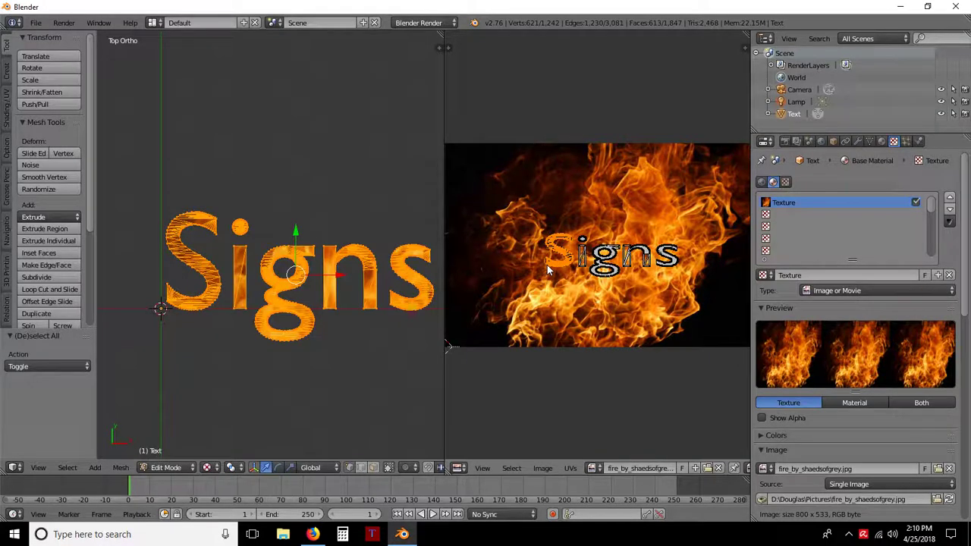
Step: Try scaling and rotating the capital S's UV island
key("s")
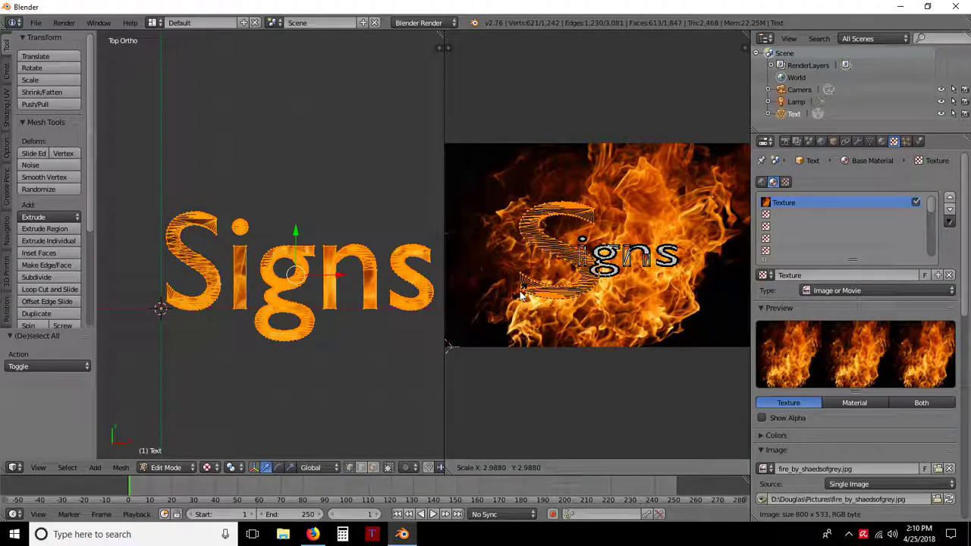
right_click(522, 296)
key("r")
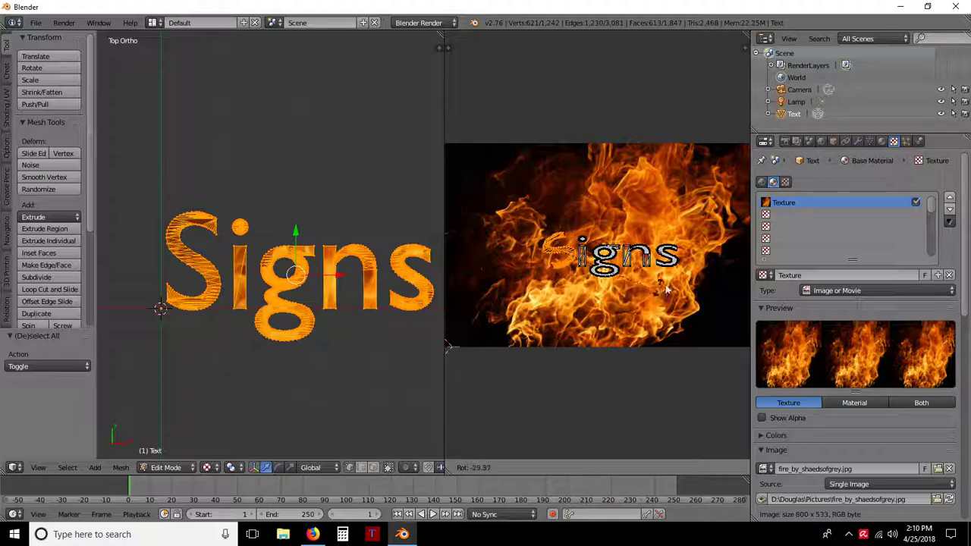
left_click(482, 274)
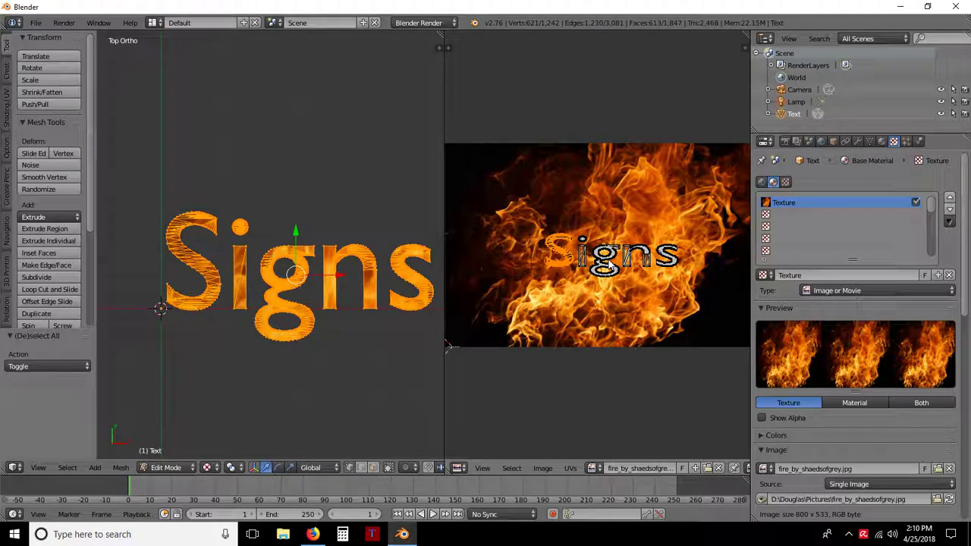
Step: Select the letter g's UV island and try moving it freely over the fire image
right_click(607, 263)
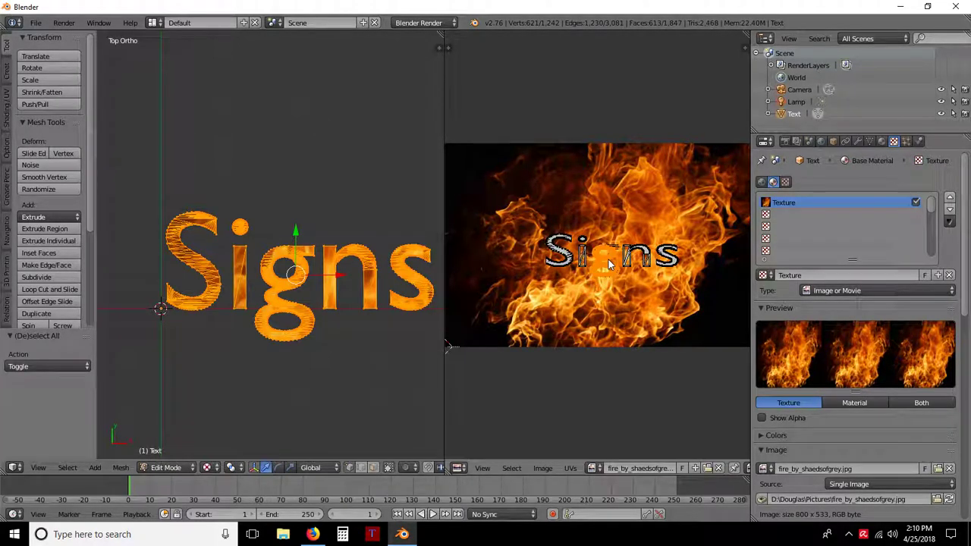
key("g")
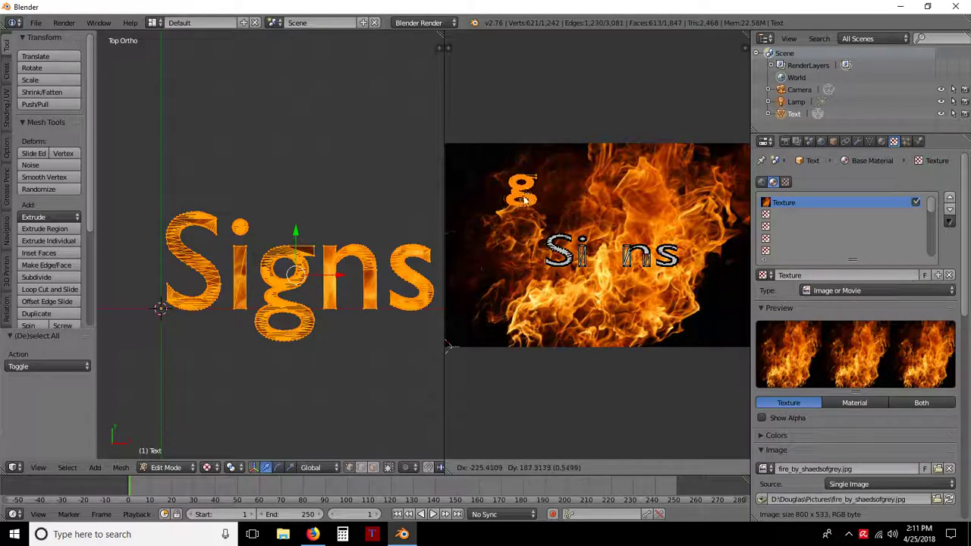
left_click(600, 259)
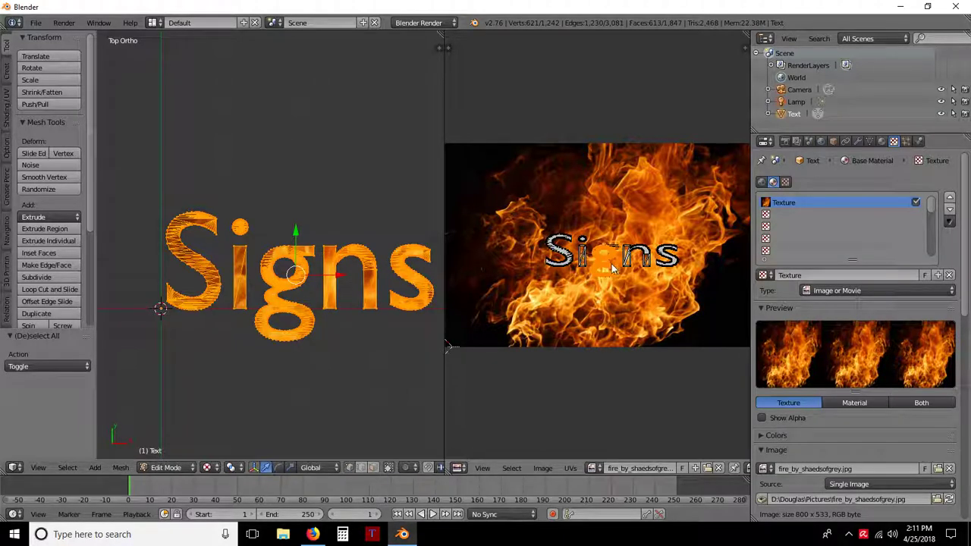
key("g")
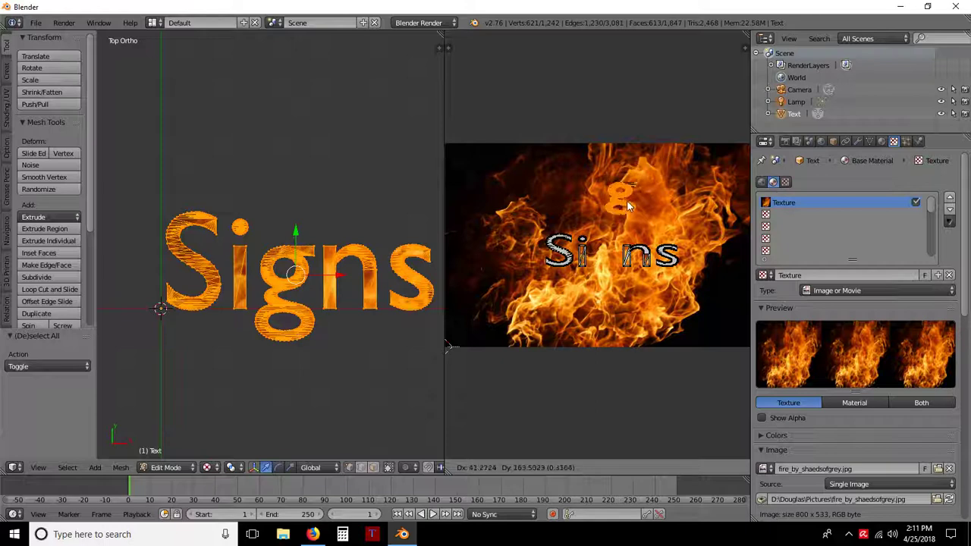
key("Escape")
Step: Try scaling the entire Signs UV layout up by about 6.376, and undo the scaling
key("a")
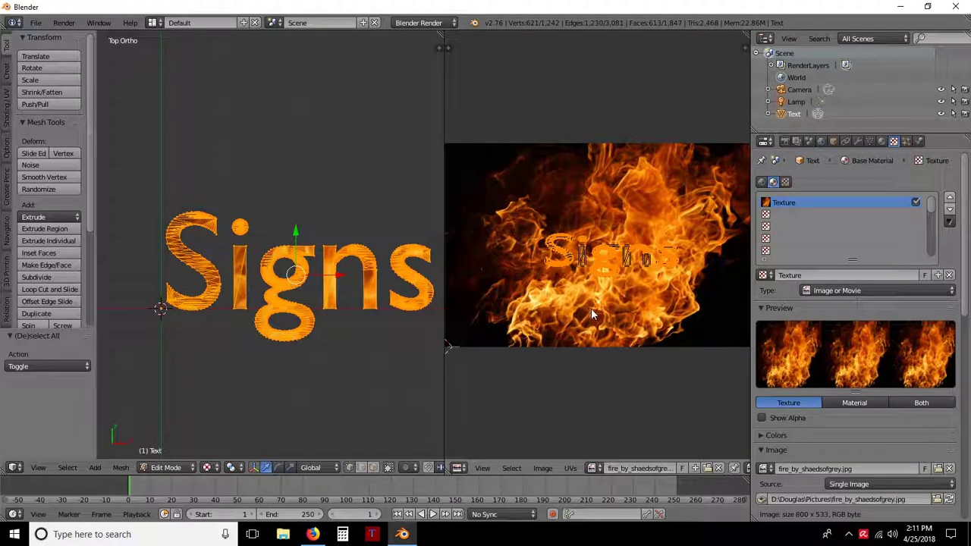
key("s")
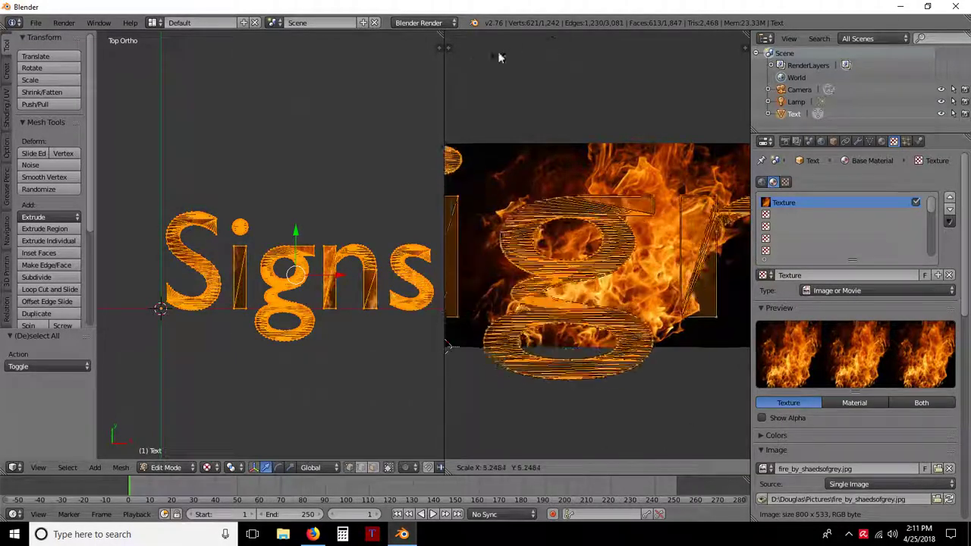
left_click(466, 84)
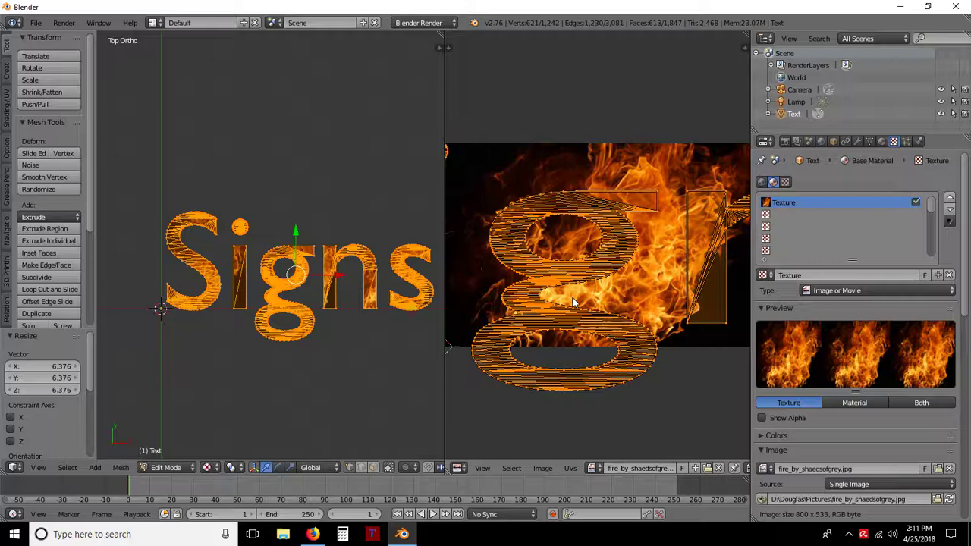
key("ctrl+z")
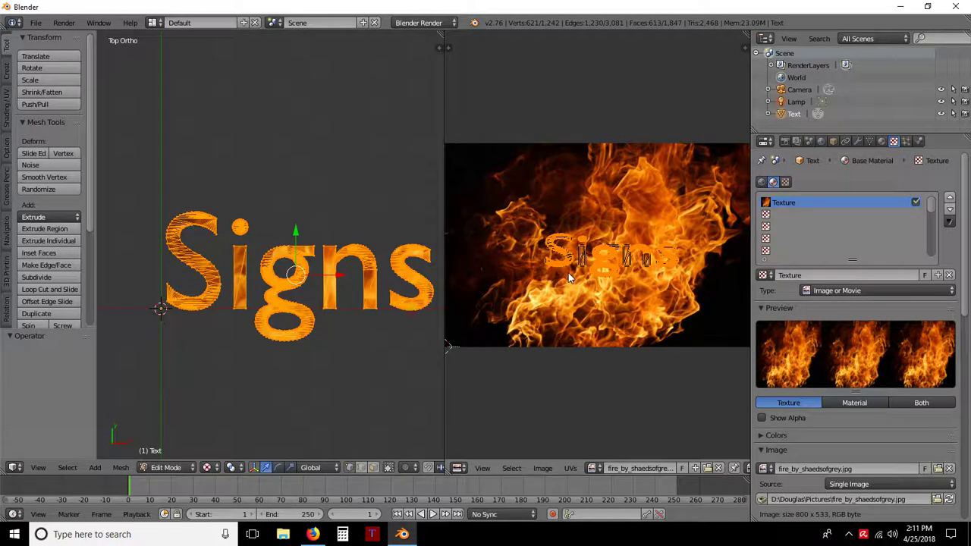
Step: Try scaling the Signs UV layout by about 0.278 and moving it to the fire image's dark lower-right corner, and undo both changes
key("s")
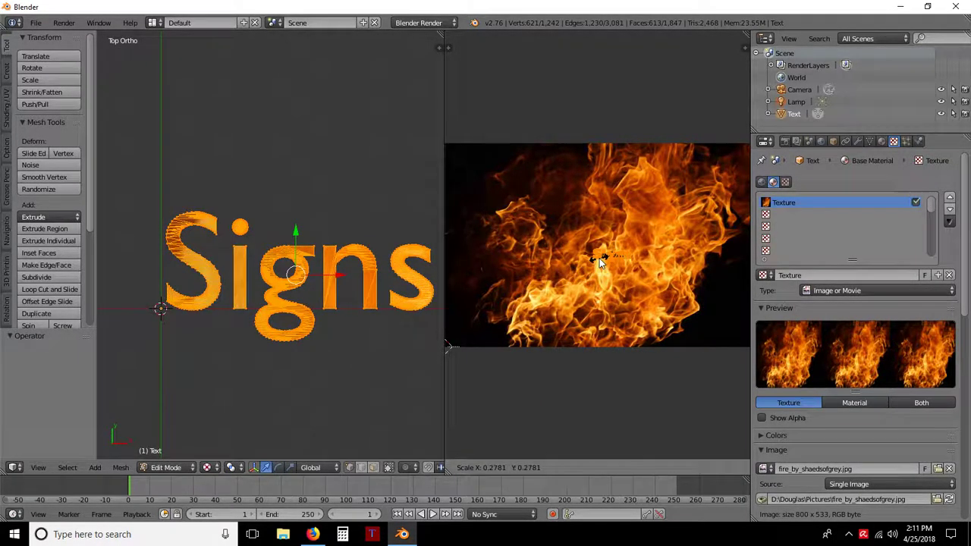
left_click(599, 258)
key("g")
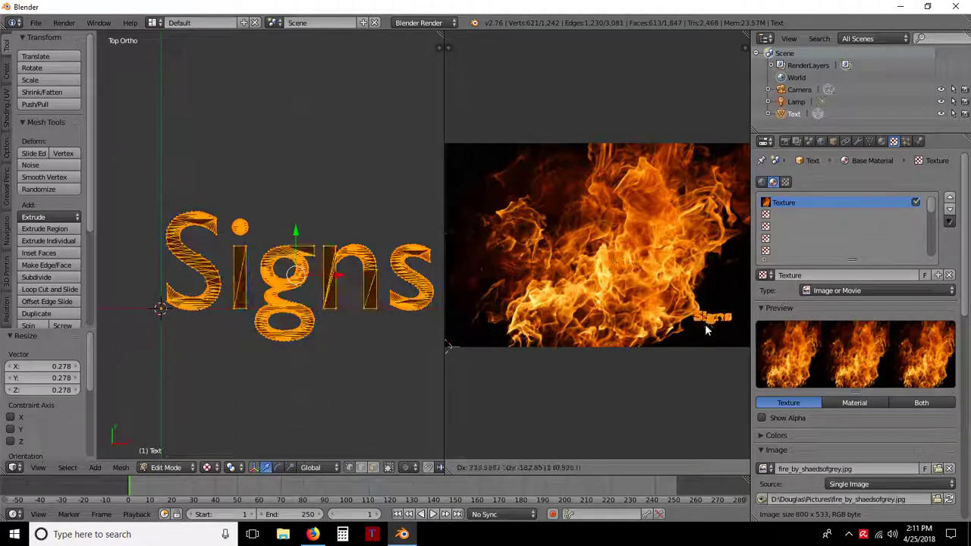
left_click(714, 333)
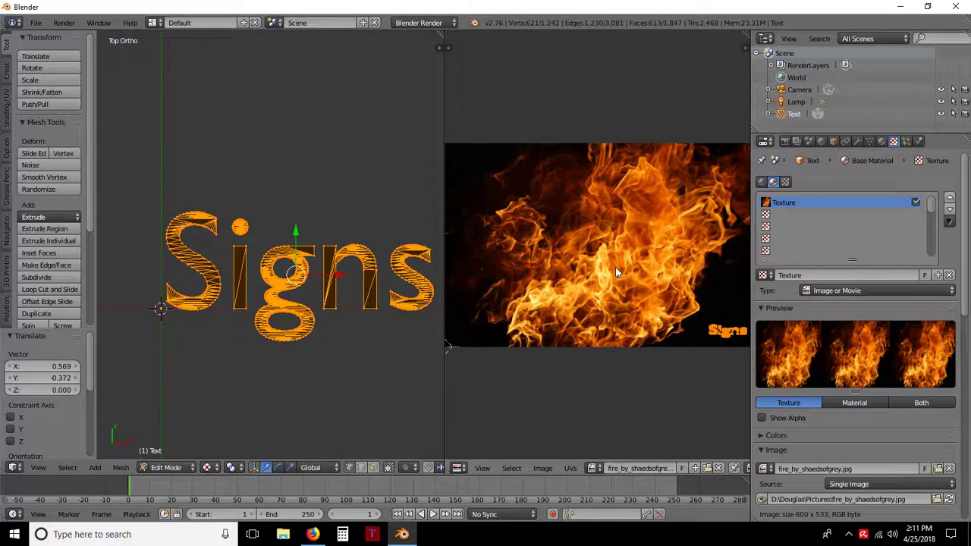
key("ctrl+z")
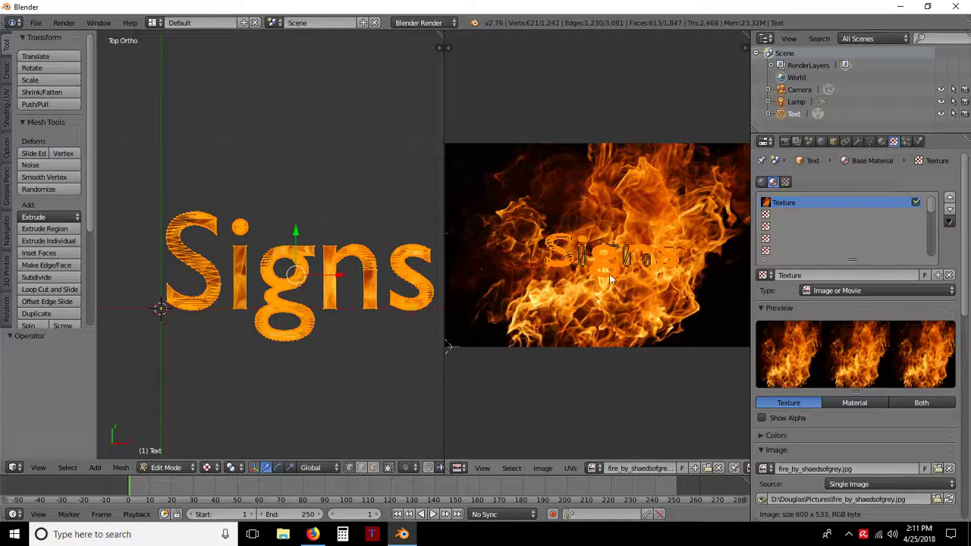
Step: Try scaling the entire Signs UV layout up by about 69.009, and undo the scaling
key("s")
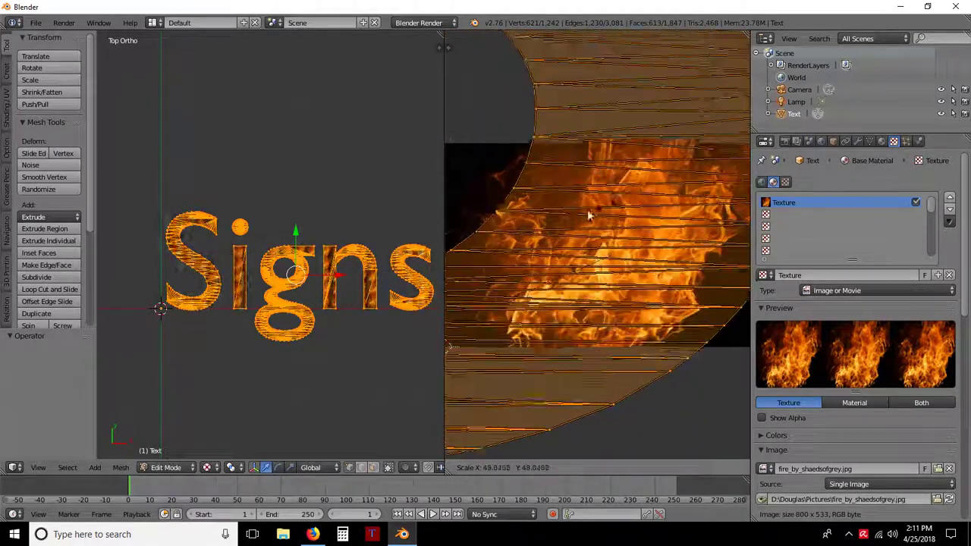
left_click(591, 278)
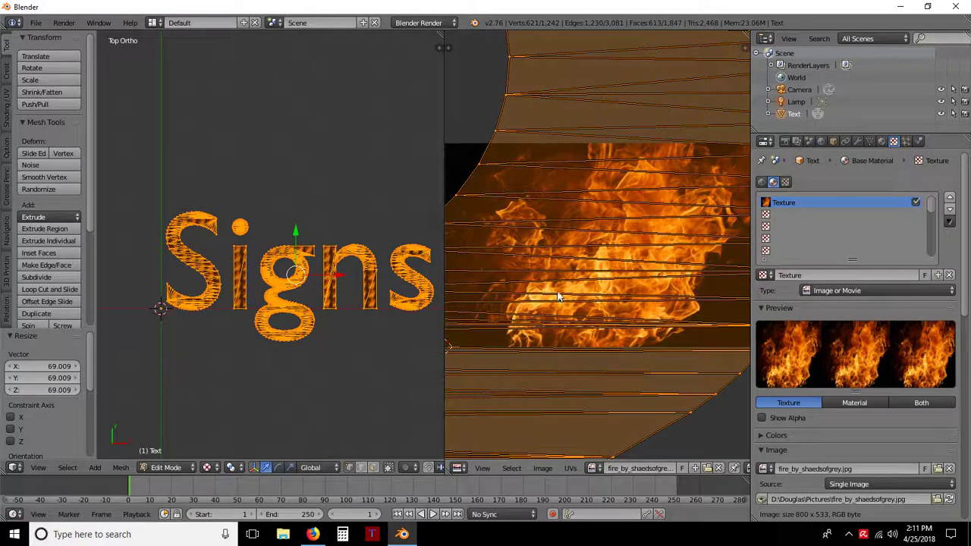
key("ctrl+z")
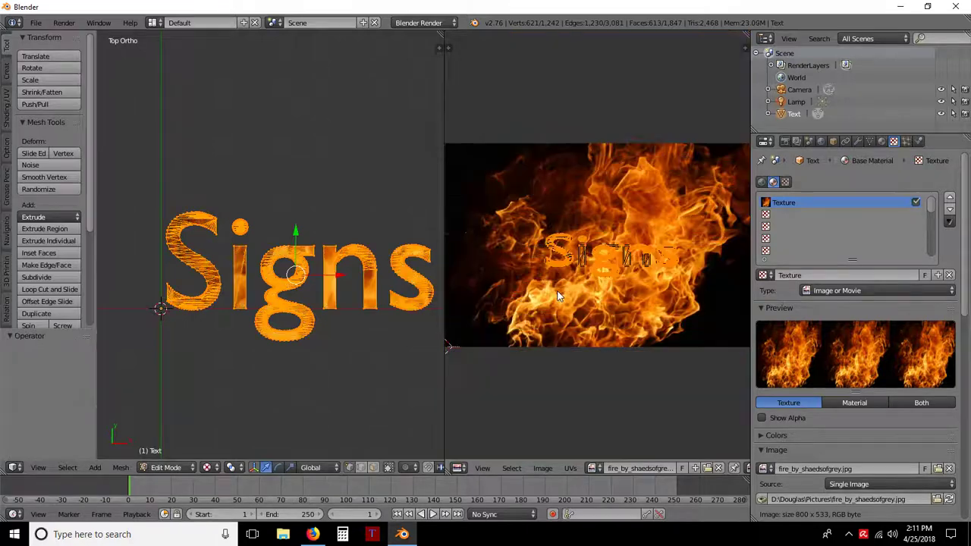
Step: Join the UV/Image Editor area into the 3D View so that the 3D View takes up the full width
right_click(444, 113)
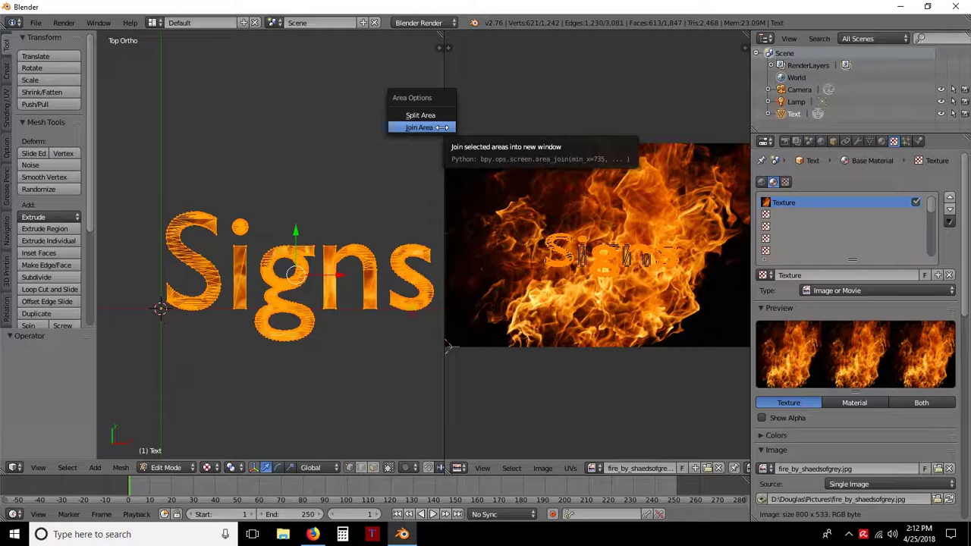
left_click(442, 127)
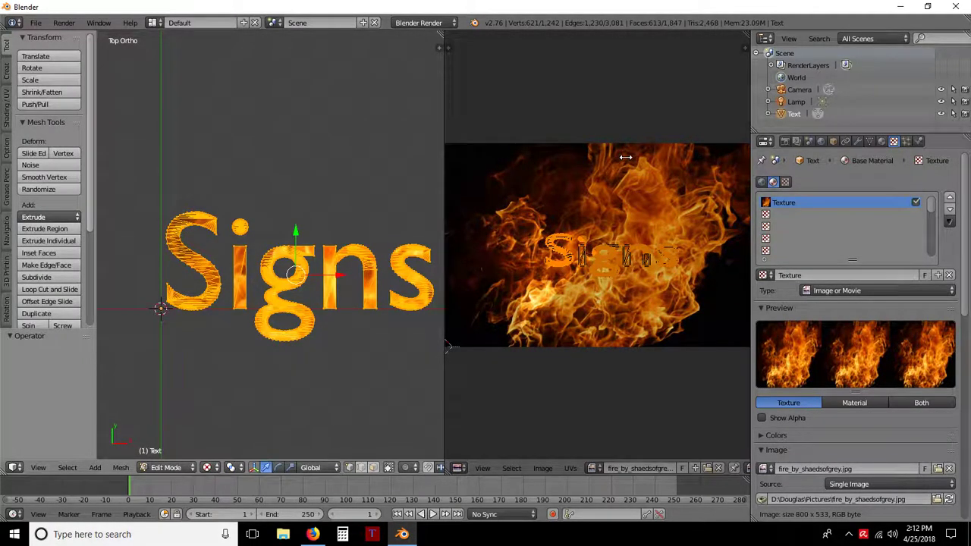
left_click(626, 157)
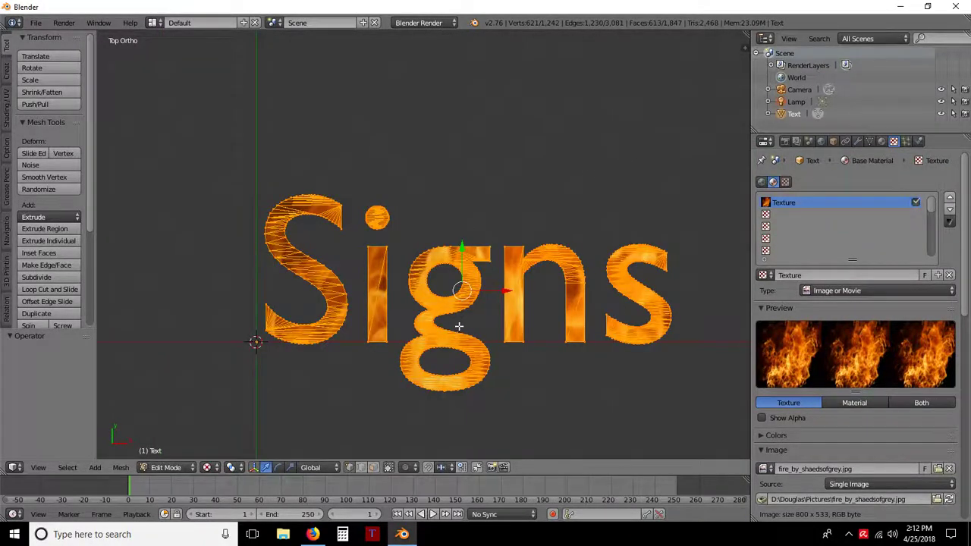
Step: Lock the camera to the view, reposition it closer above the Signs text, unlock it, and check its placement
key("KP_0")
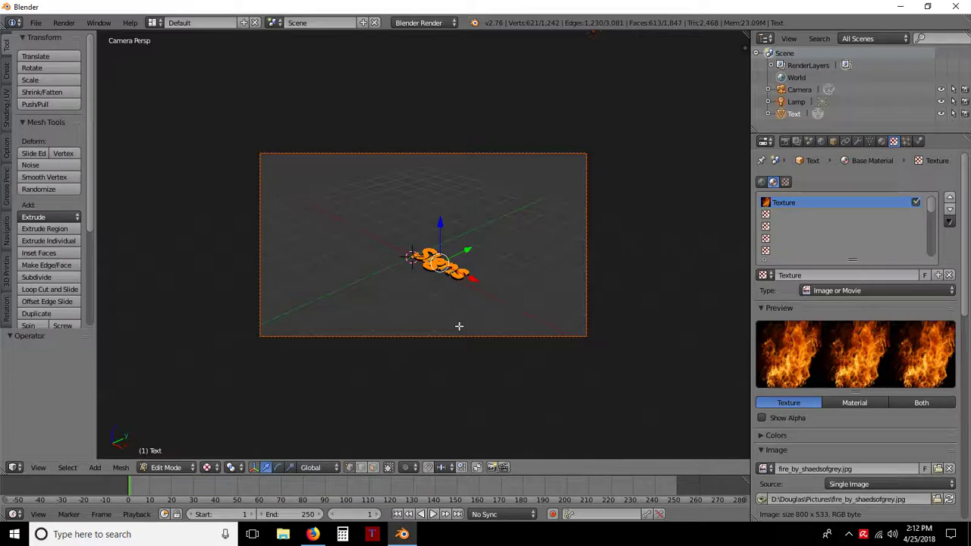
key("n")
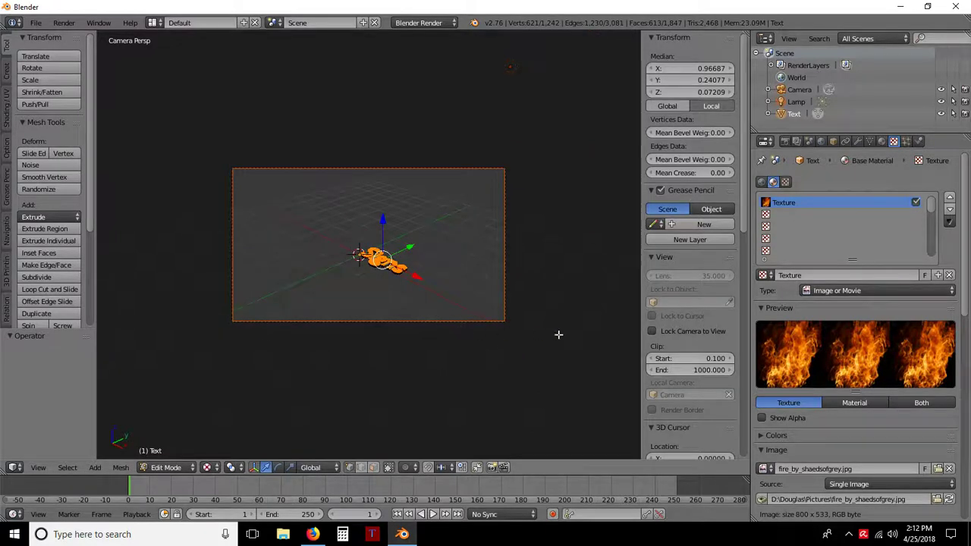
left_click(652, 331)
scroll(357, 277, "up", 5)
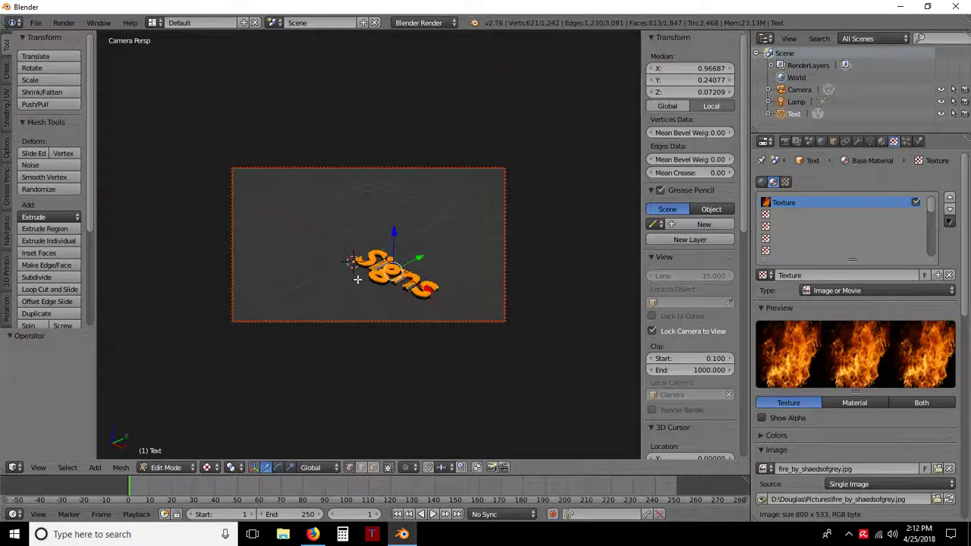
middle_click_drag(320, 280, 390, 336)
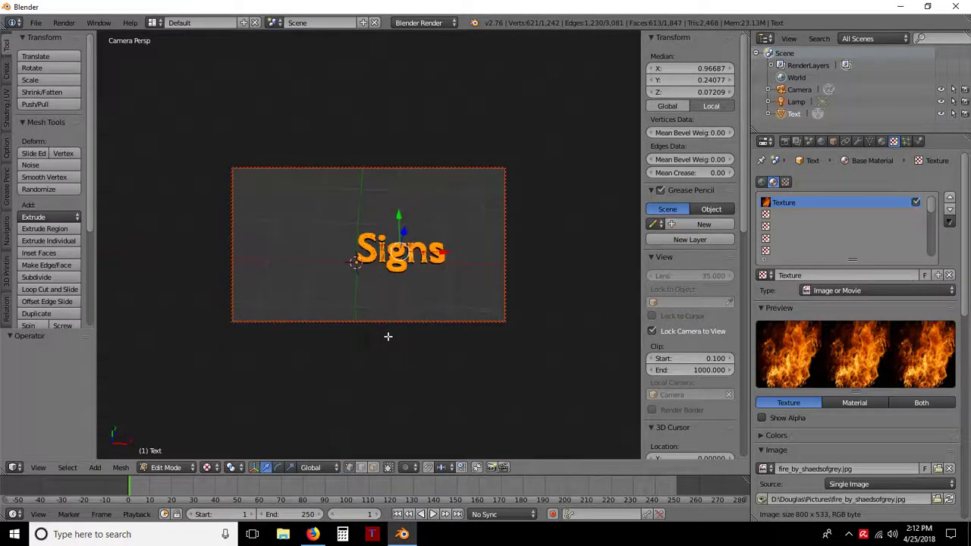
left_click(651, 331)
middle_click_drag(389, 296, 420, 282)
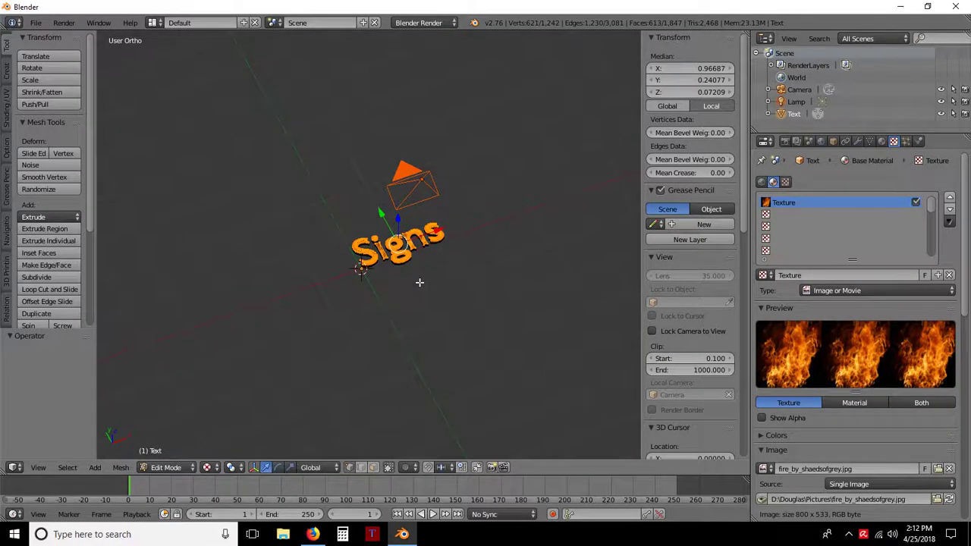
key("KP_0")
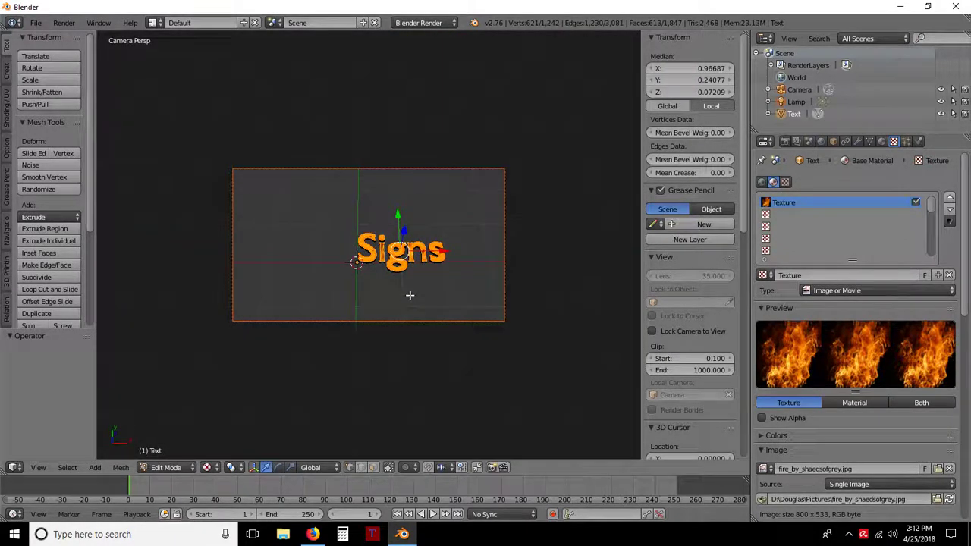
scroll(409, 294, "up", 2)
middle_click_drag(392, 301, 440, 265)
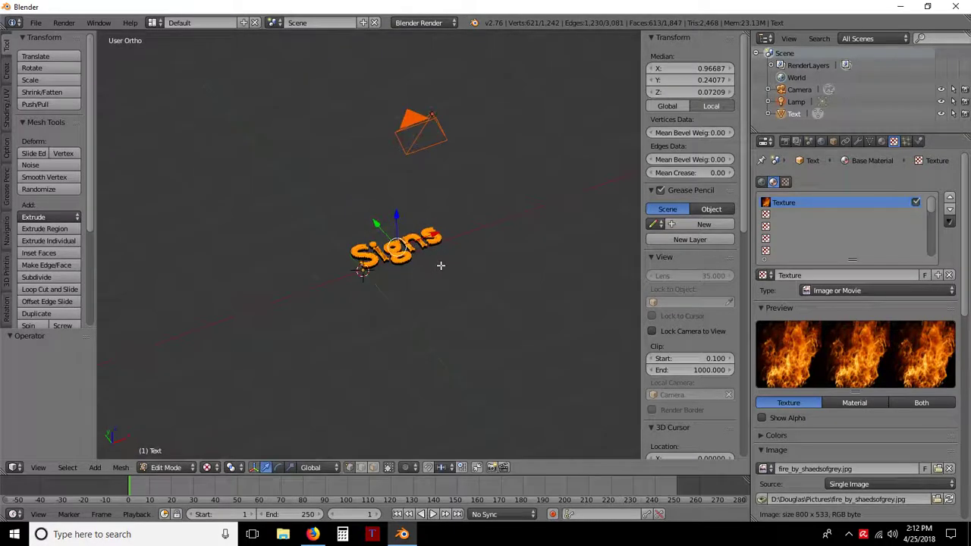
Step: Select the whole Signs mesh and switch from Edit Mode to Object Mode
key("a")
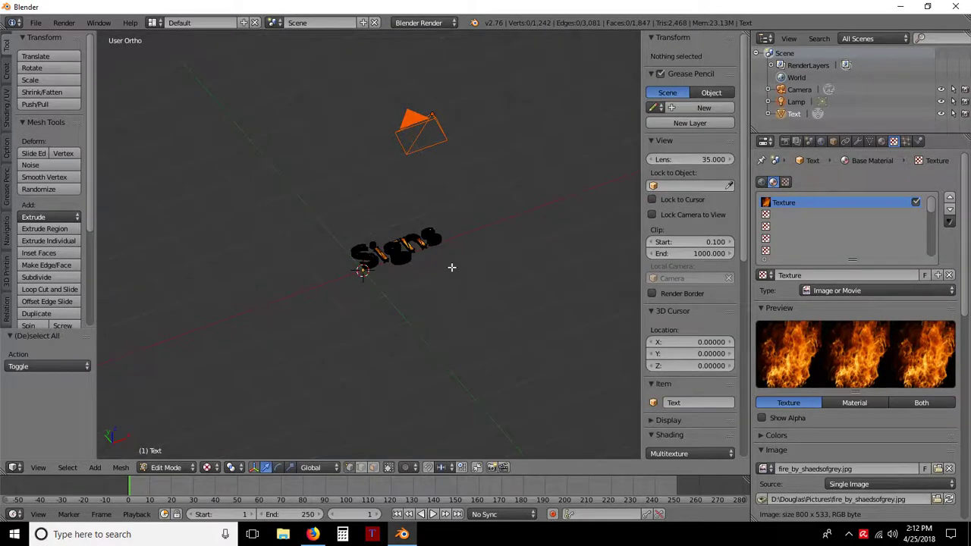
key("a")
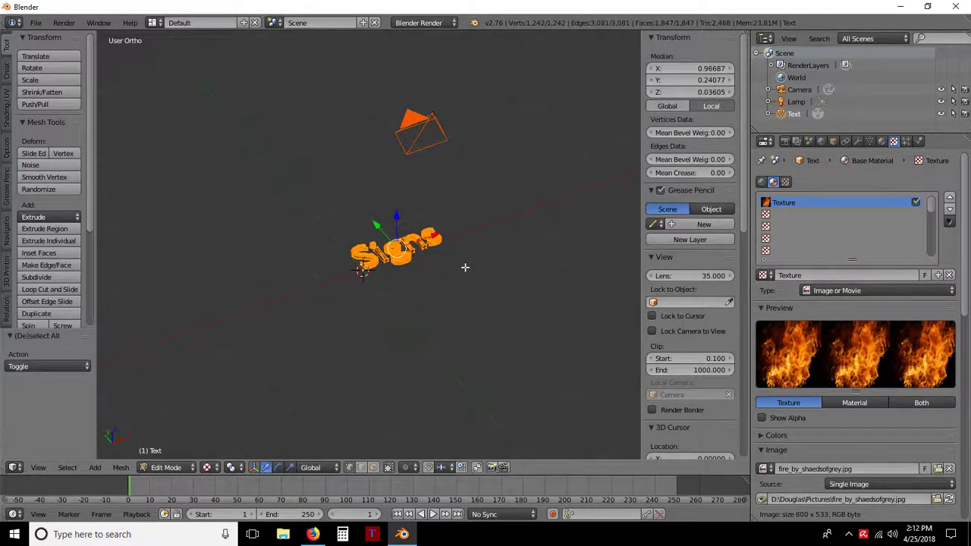
key("n")
scroll(494, 259, "down", 2)
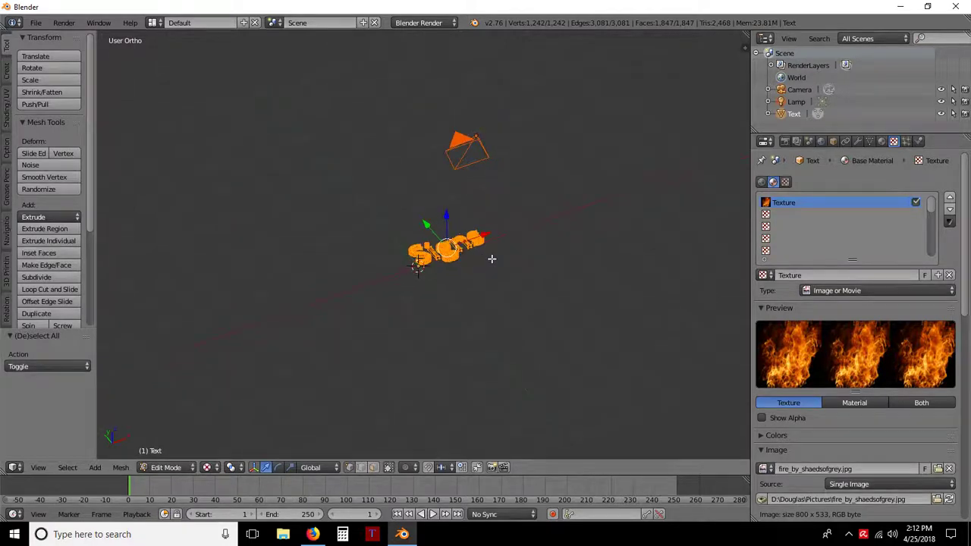
left_click(168, 467)
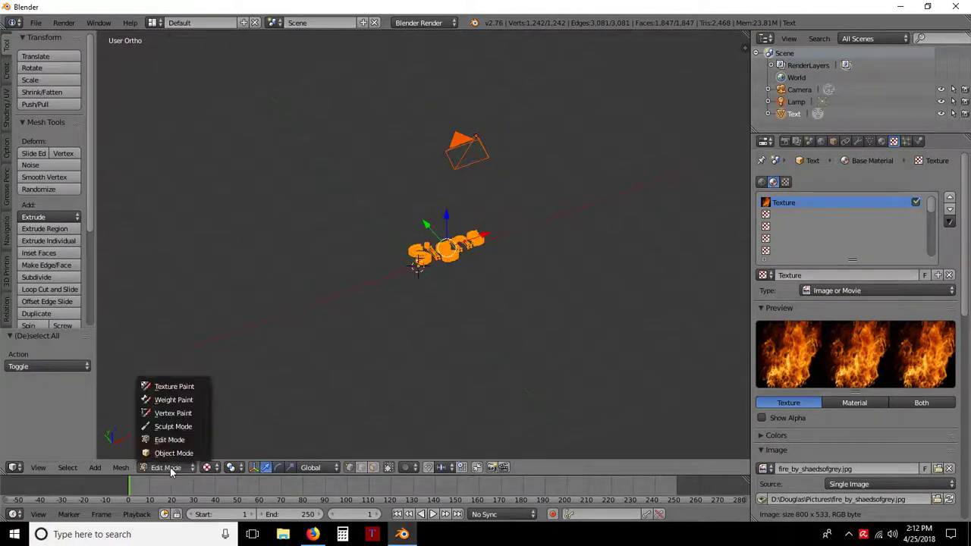
left_click(168, 453)
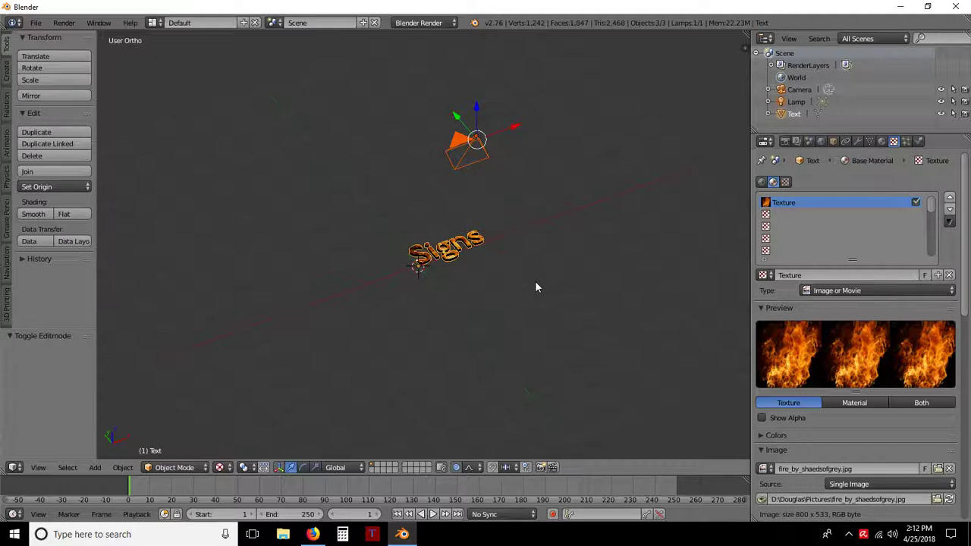
Step: Deselect all objects, select only the Signs text, and inspect its fire-textured faces and extruded sides
key("KP_7")
scroll(509, 268, "up", 3)
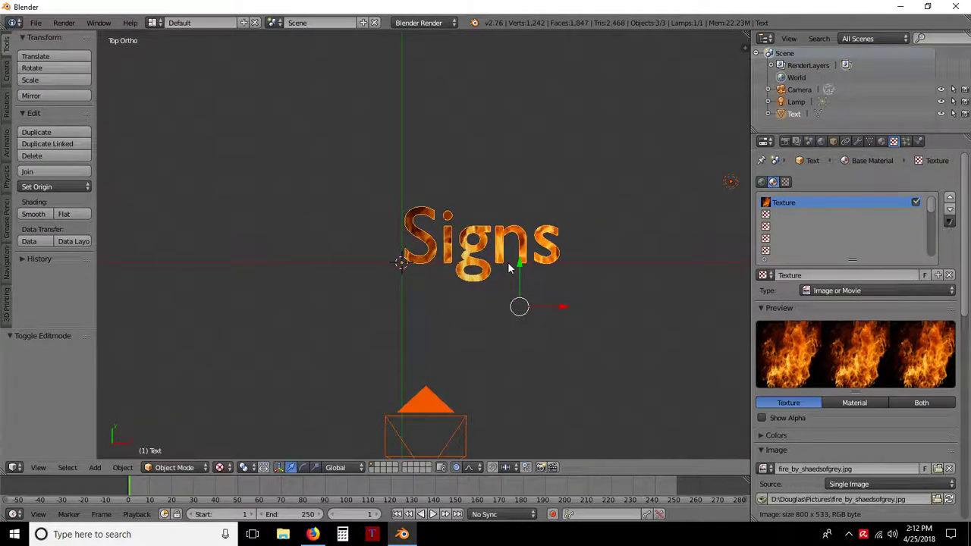
key("a")
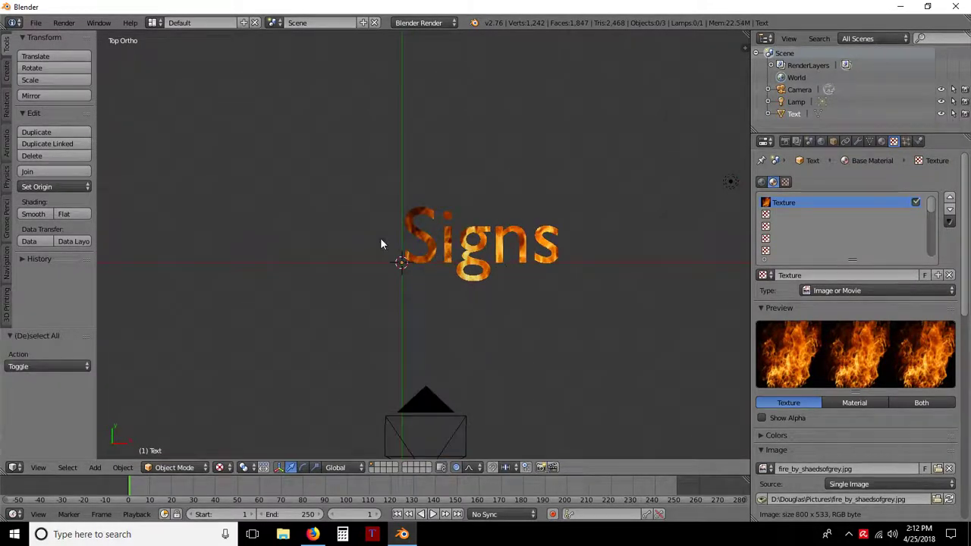
right_click(425, 238)
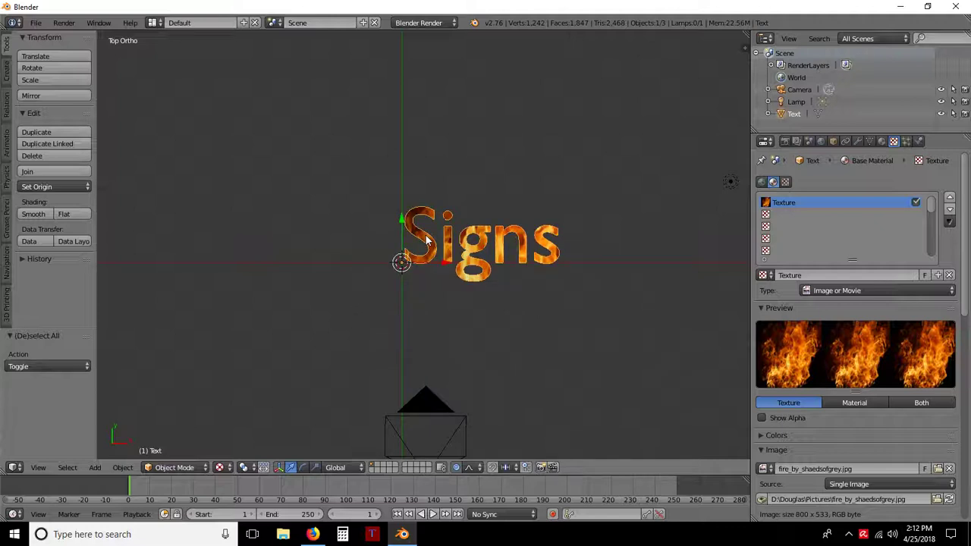
scroll(426, 237, "up", 2)
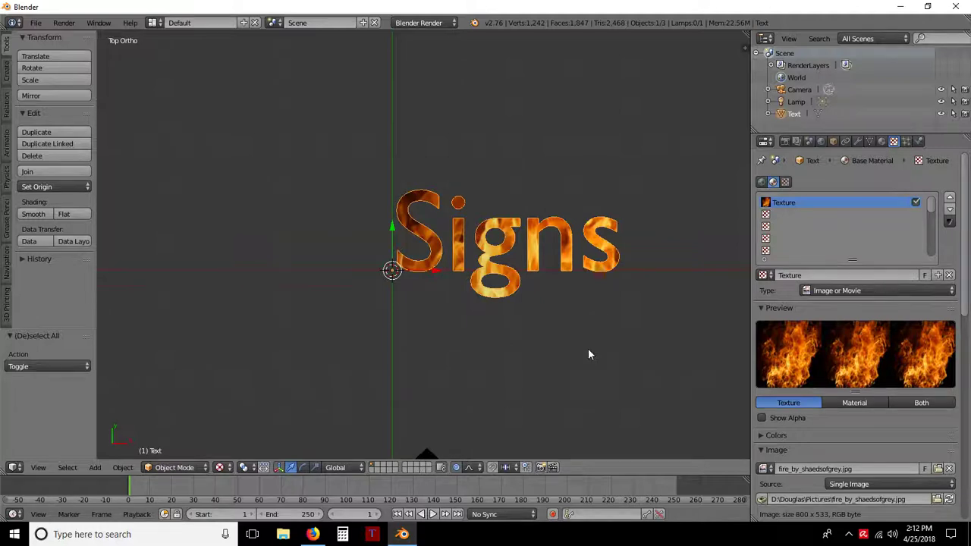
mouse_move(587, 354)
middle_mouse_down()
mouse_move(581, 241)
mouse_move(577, 383)
middle_mouse_up()
key("alt+z")
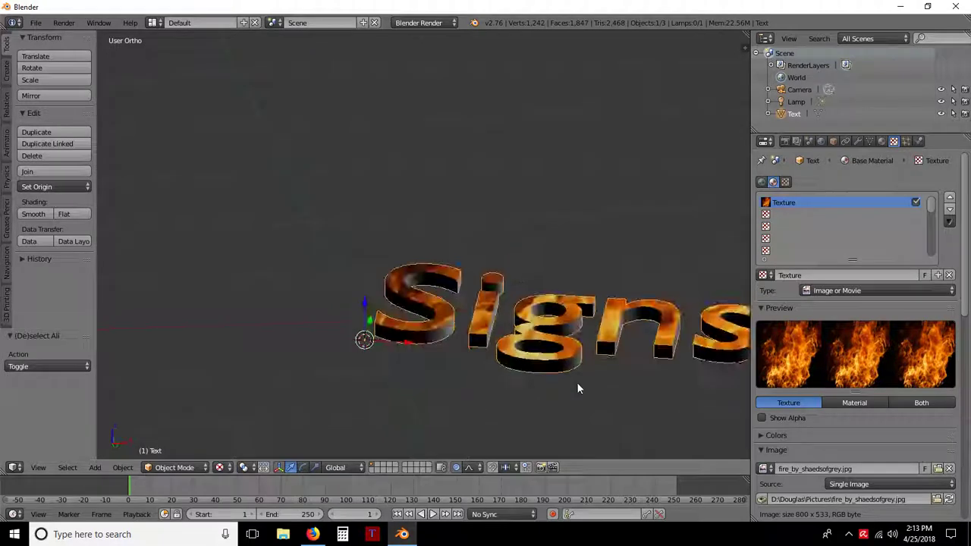
key("KP_7")
scroll(584, 282, "down", 3)
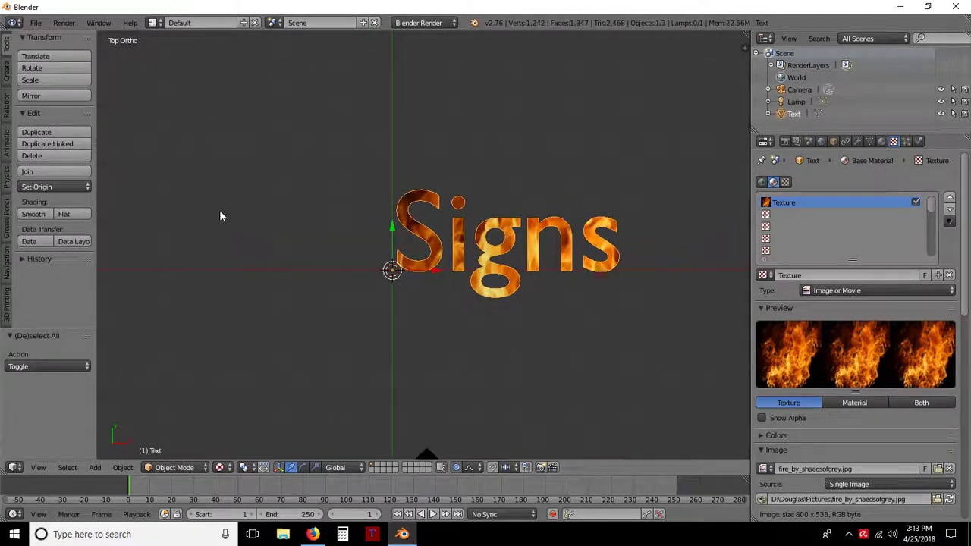
left_click(35, 23)
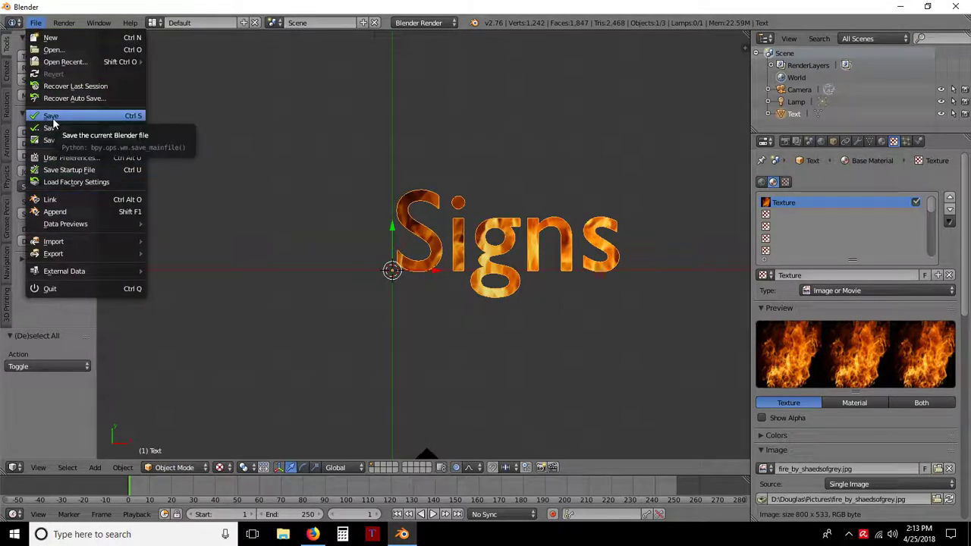
mouse_move(69, 259)
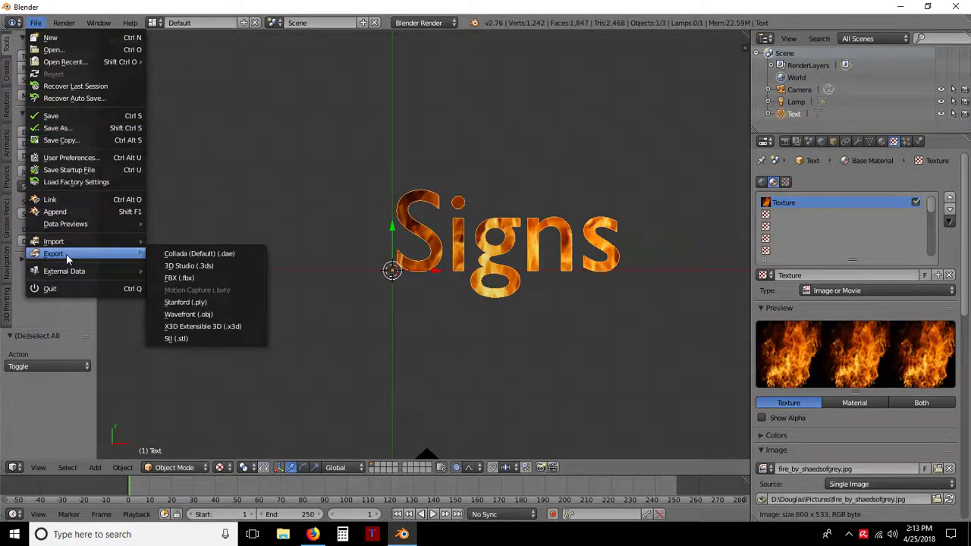
left_click(82, 117)
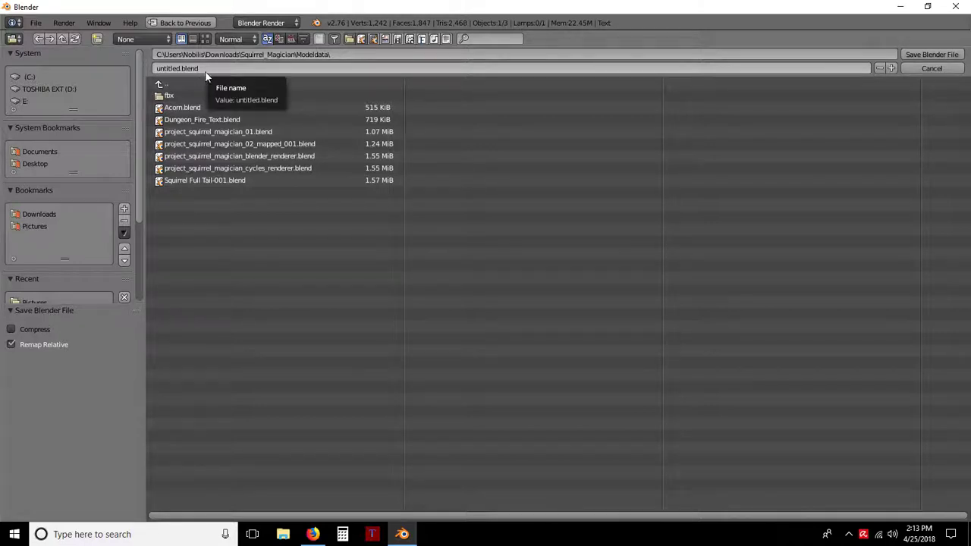
left_click(931, 69)
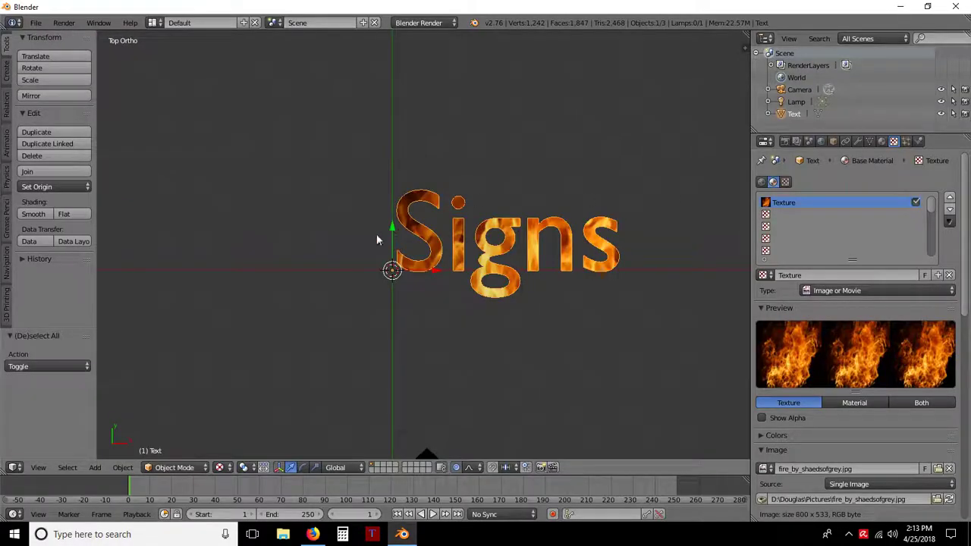
Step: Export the scene as a Collada (.dae) file named "Signs (Fire)" in the Documents folder
left_click(35, 24)
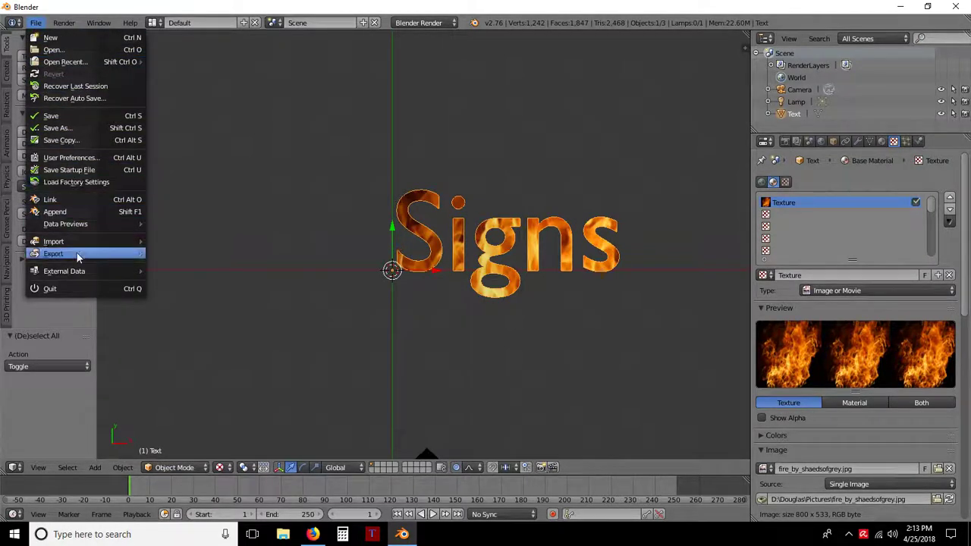
mouse_move(78, 257)
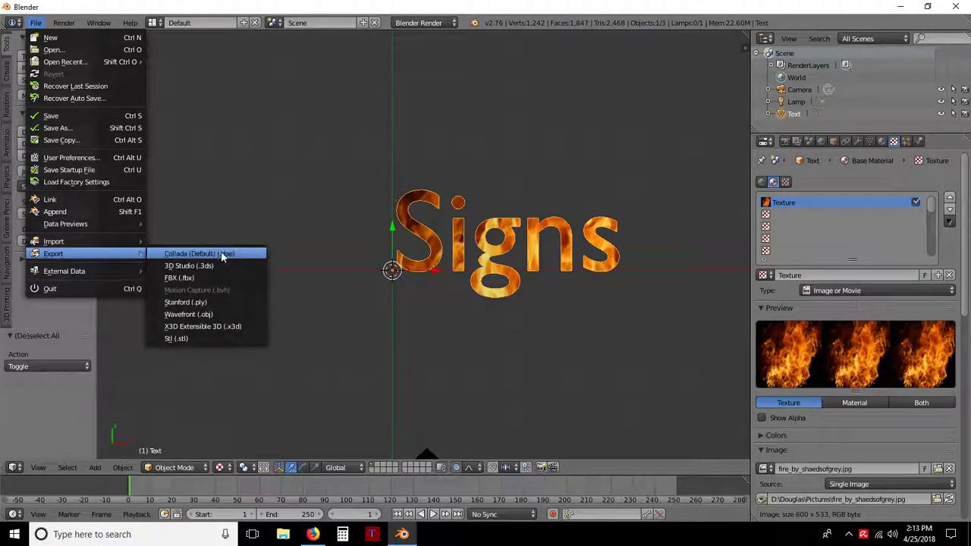
left_click(222, 255)
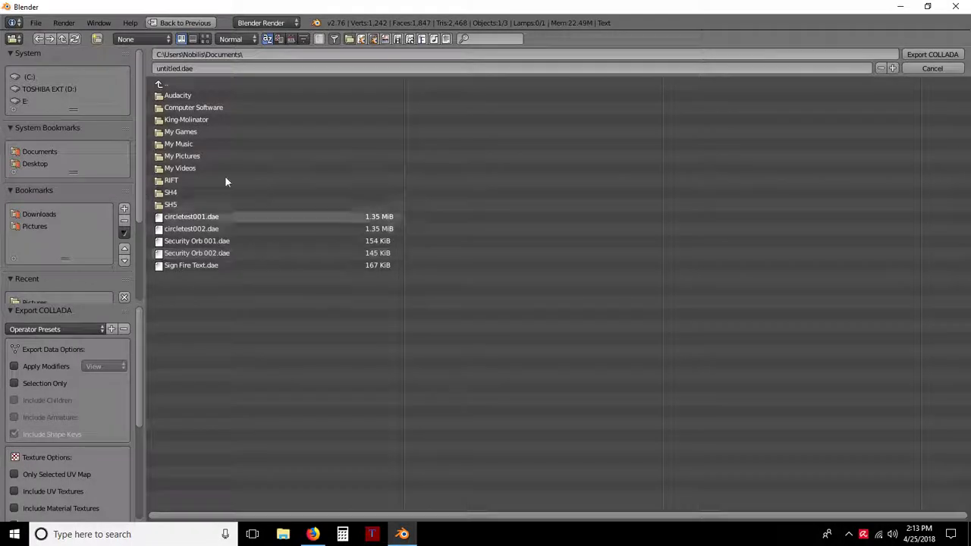
left_click(197, 68)
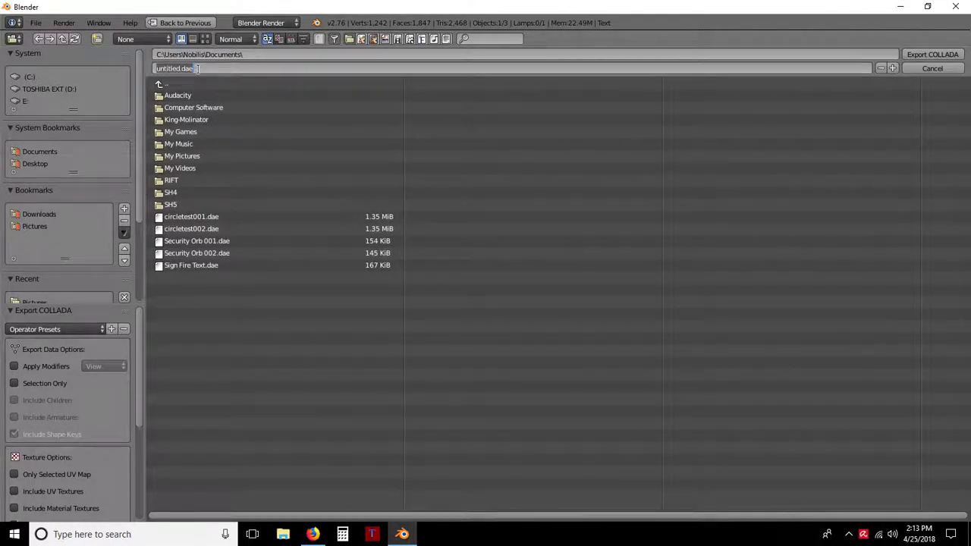
key("BackSpace")
type("Signs (Fire")
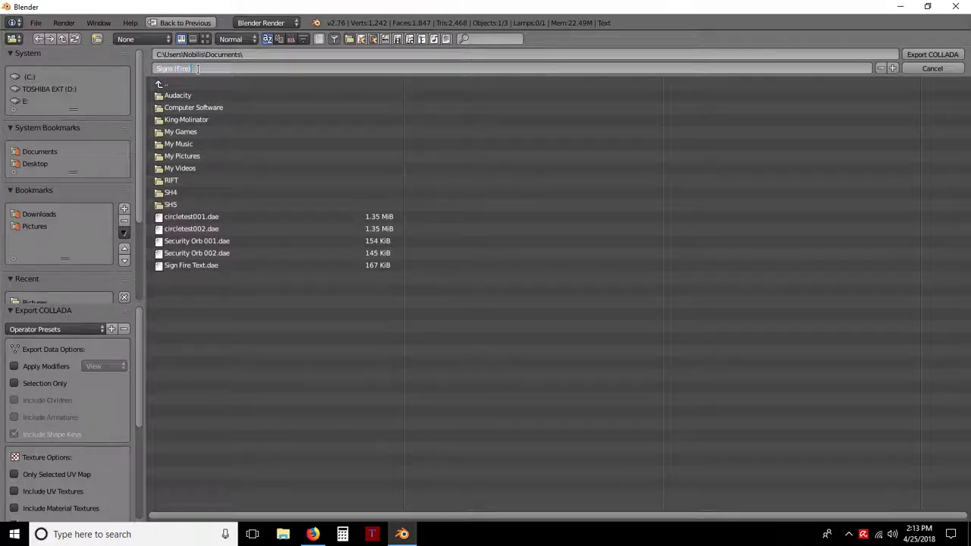
key("Return")
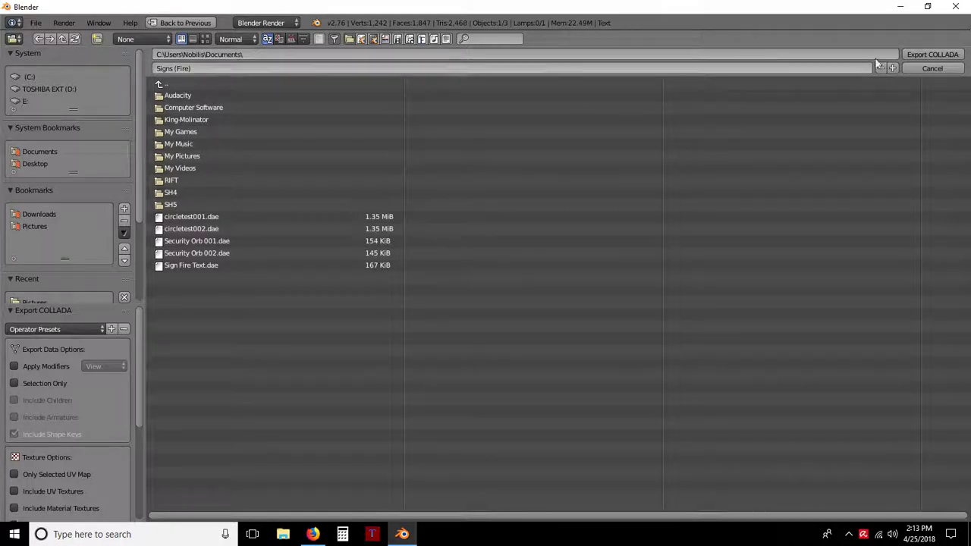
left_click(939, 56)
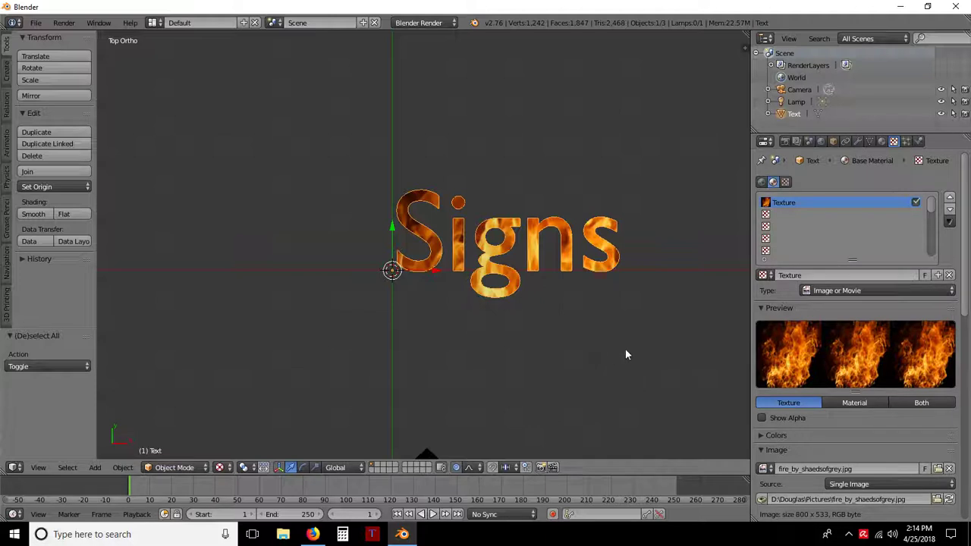
middle_click_drag(626, 354, 532, 335)
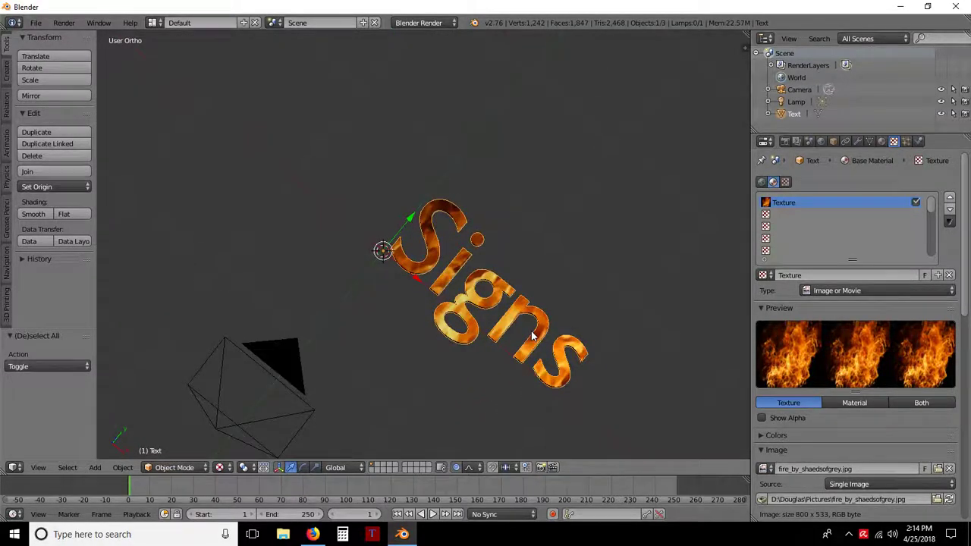
key("KP_7")
scroll(570, 319, "down", 1)
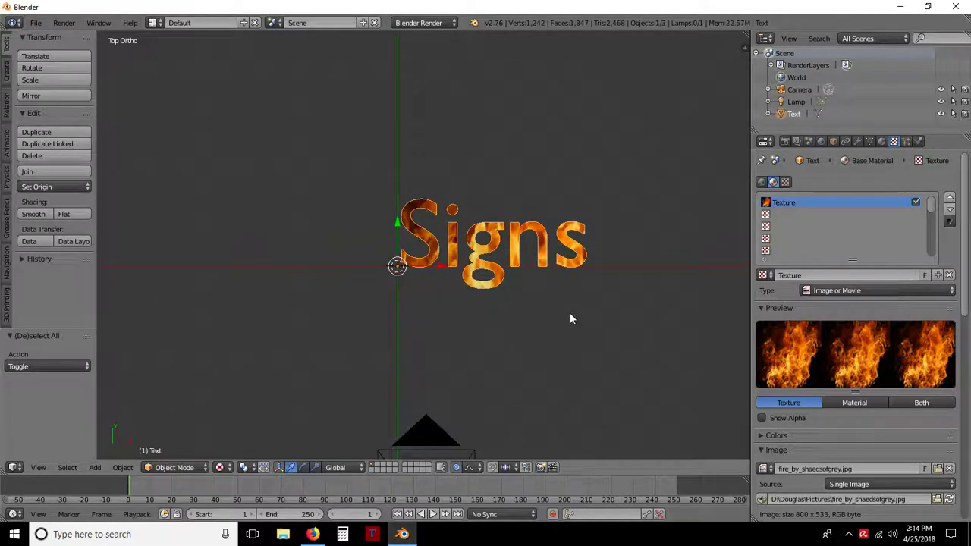